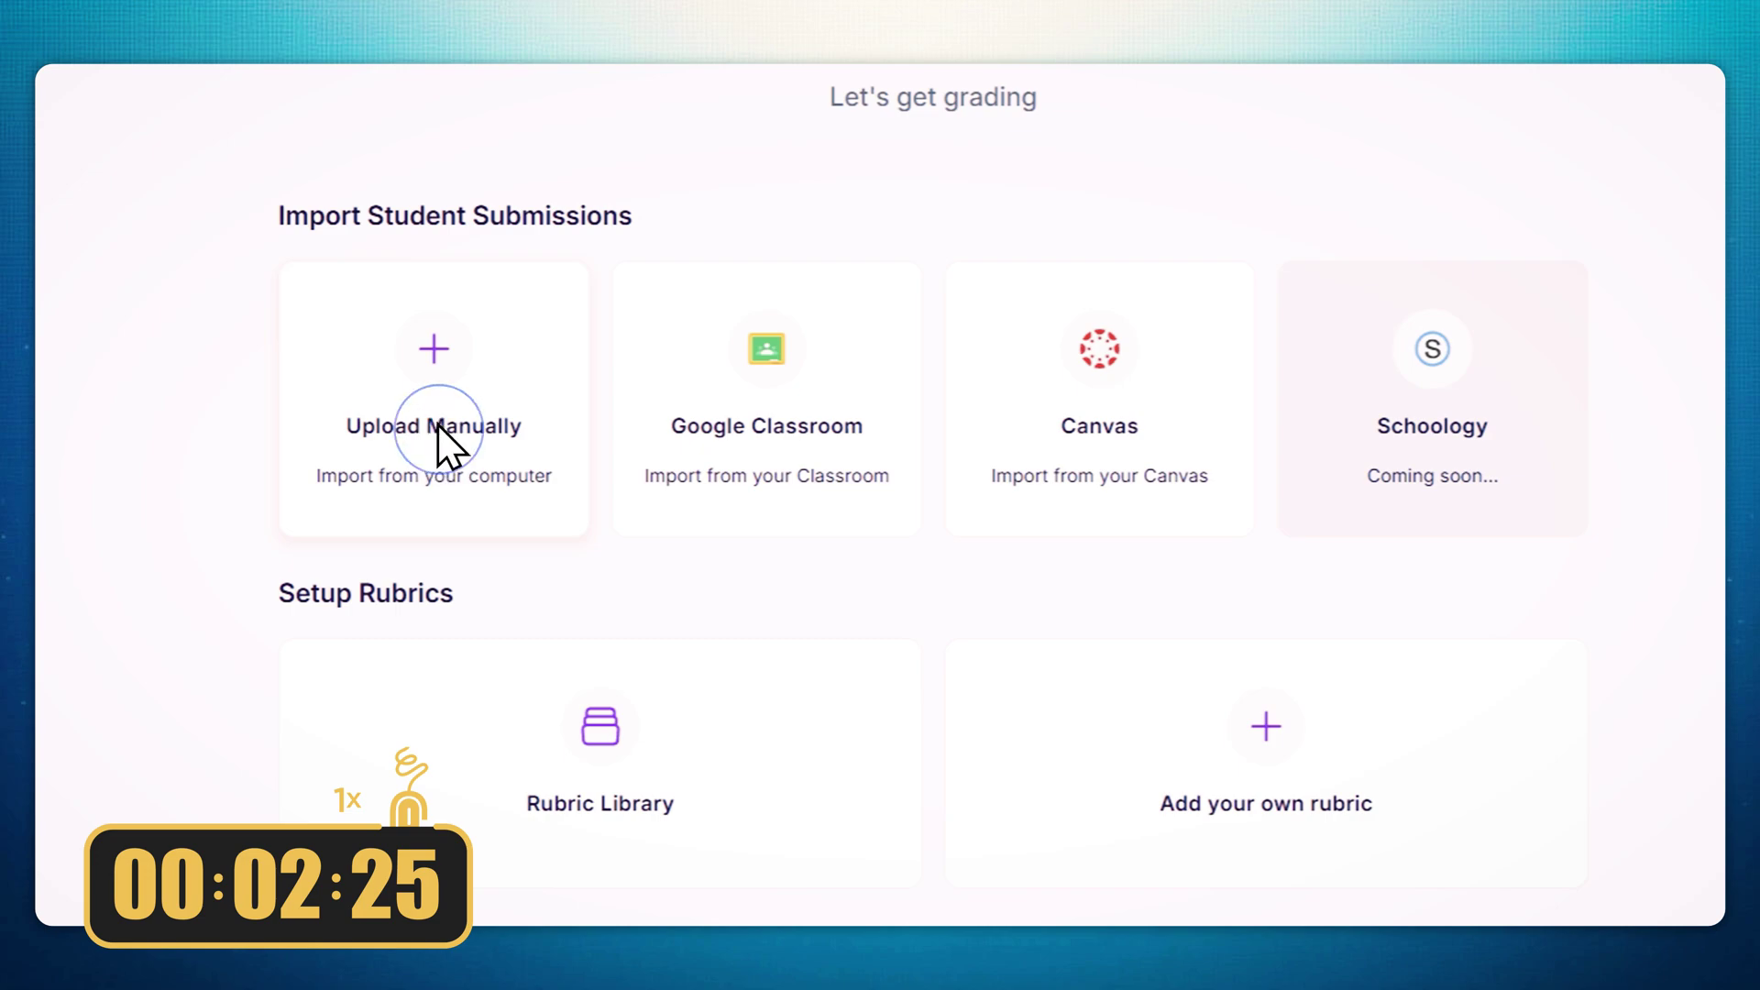
Choose Upload Manually to start a grading session with manually uploaded essays
click(438, 426)
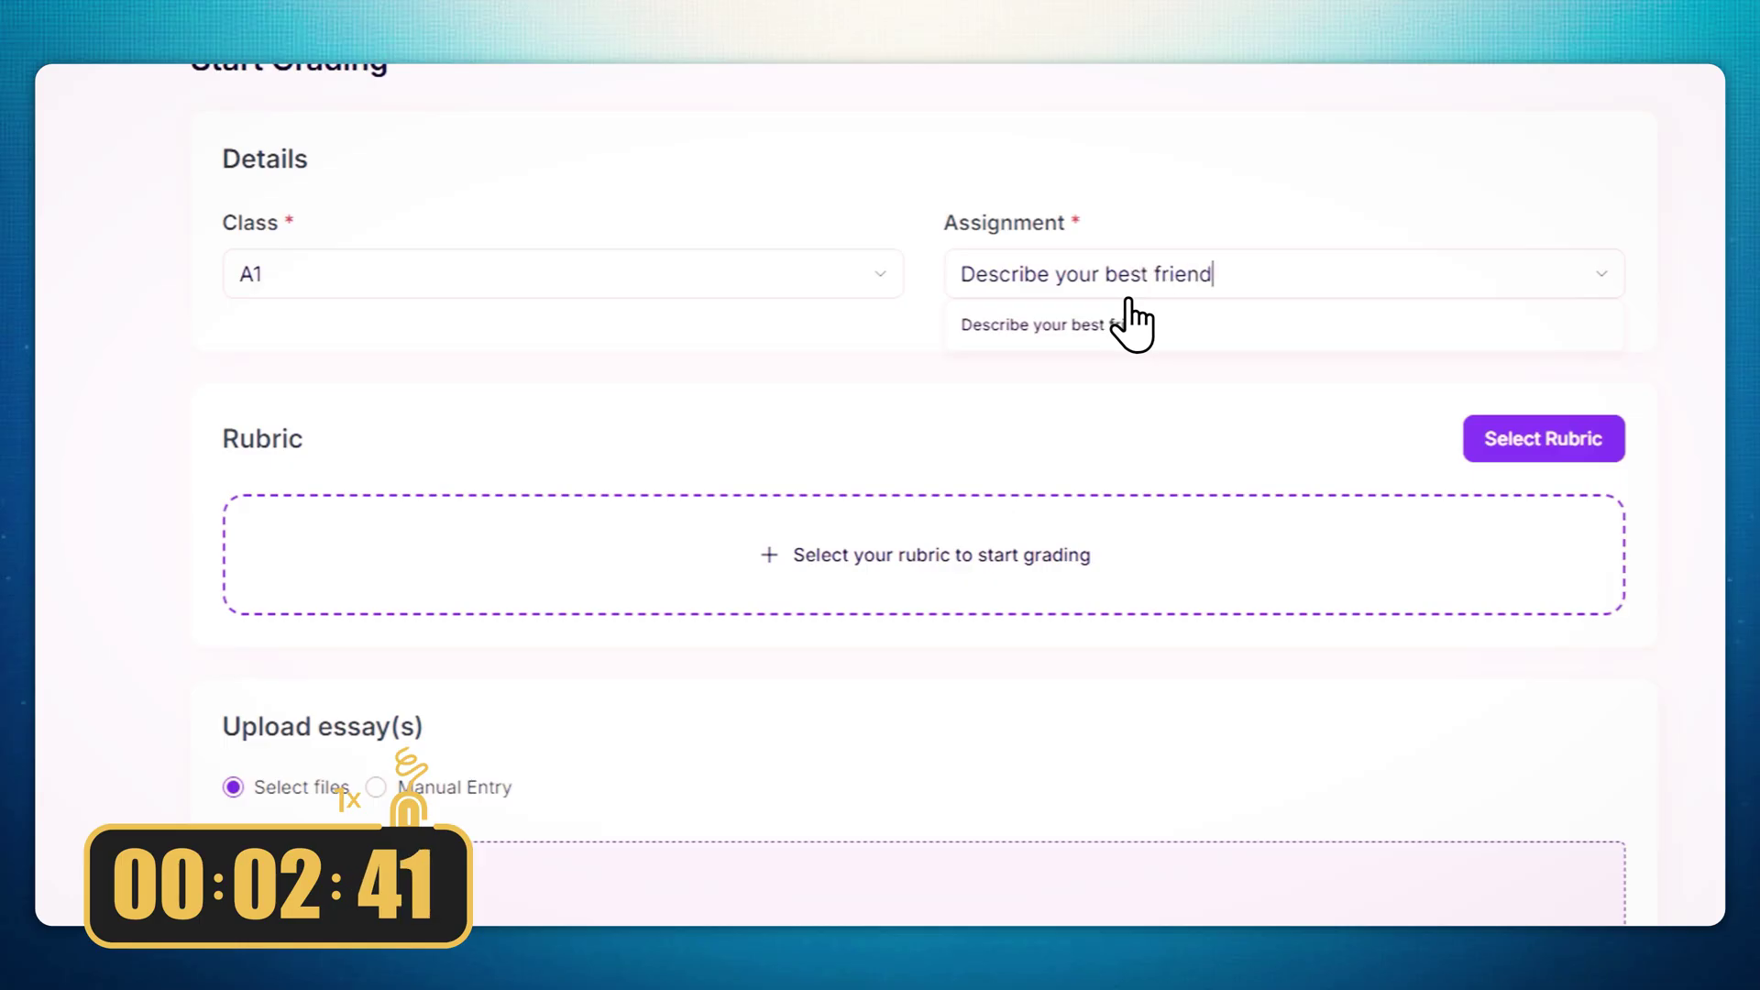
Pick 'Describe your best friend' as the assignment for class A1
click(1209, 308)
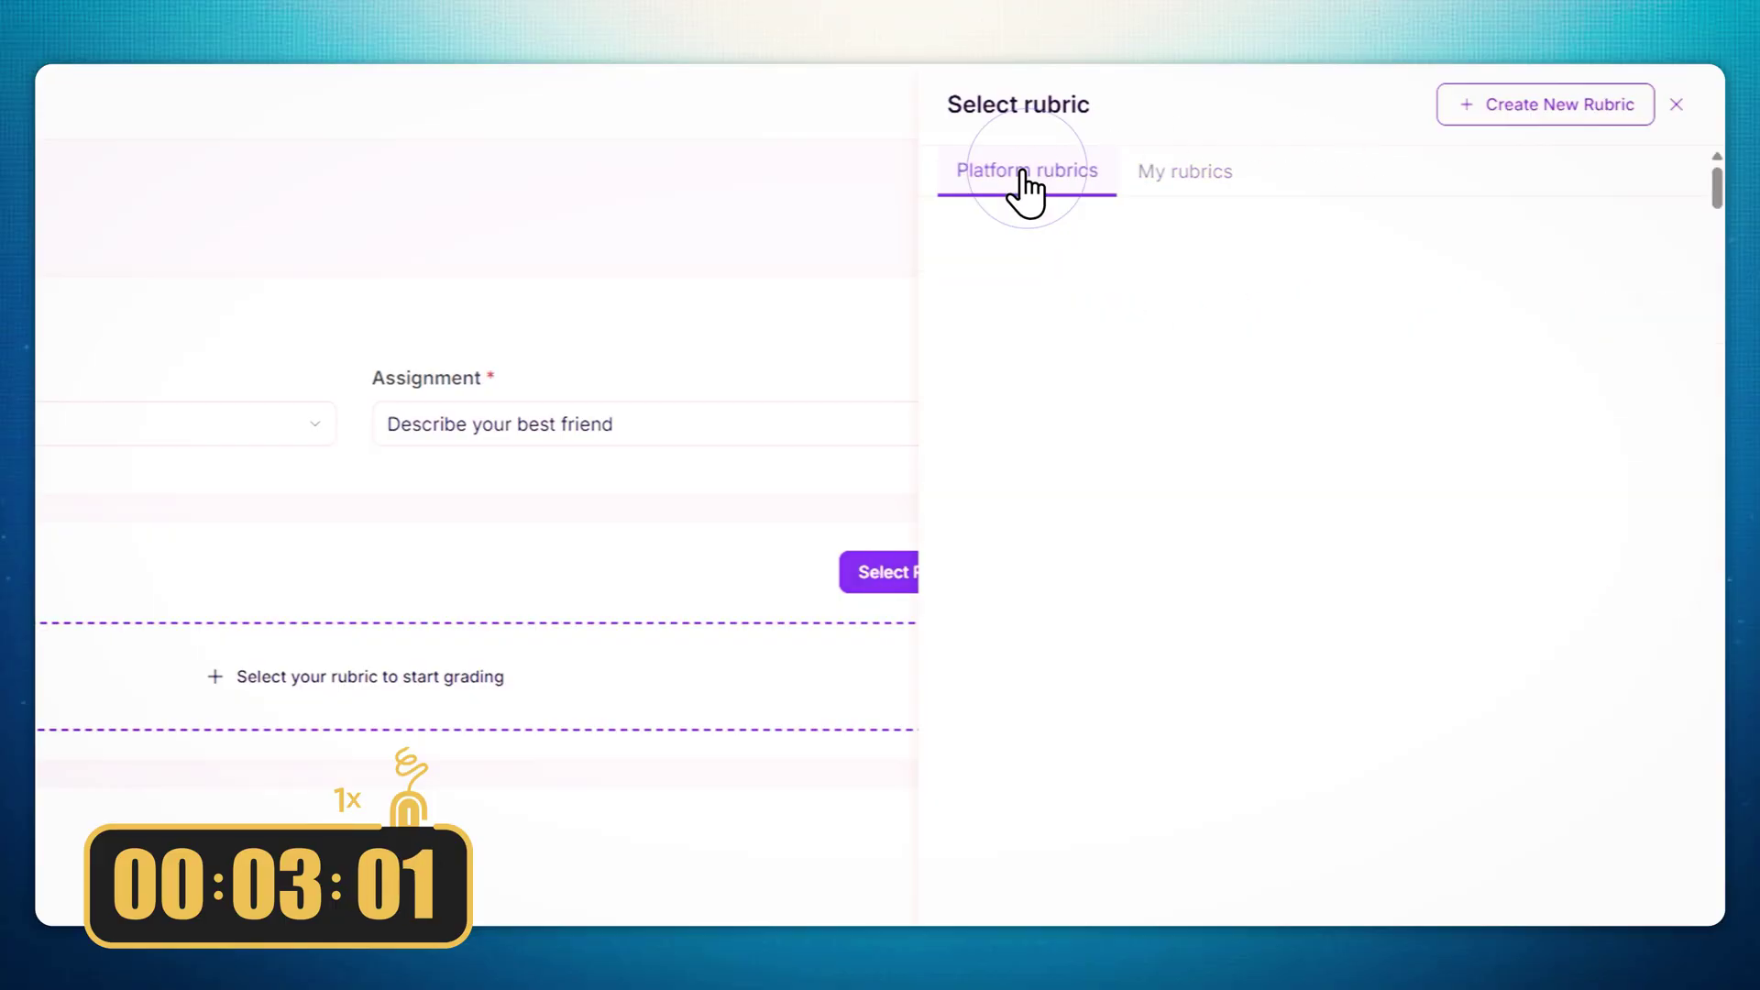
Scroll through the platform rubrics available for this assignment
drag(1714, 186, 1696, 115)
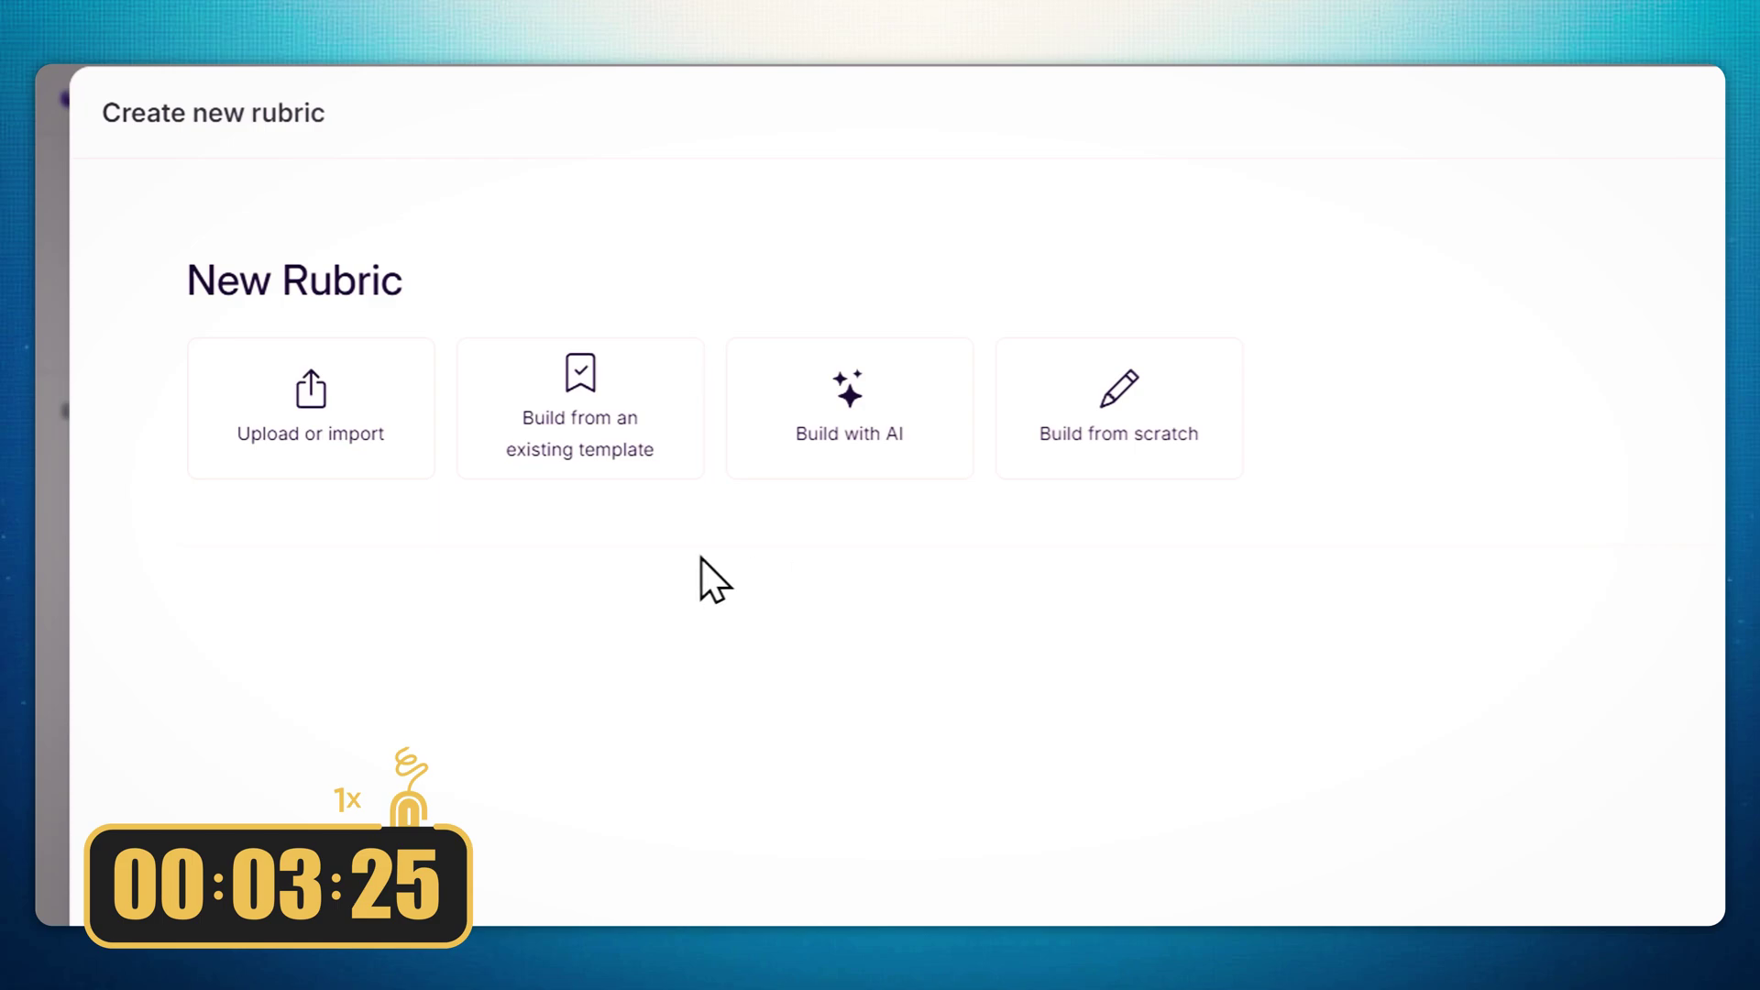
Choose the Upload or import option for the new rubric
click(309, 397)
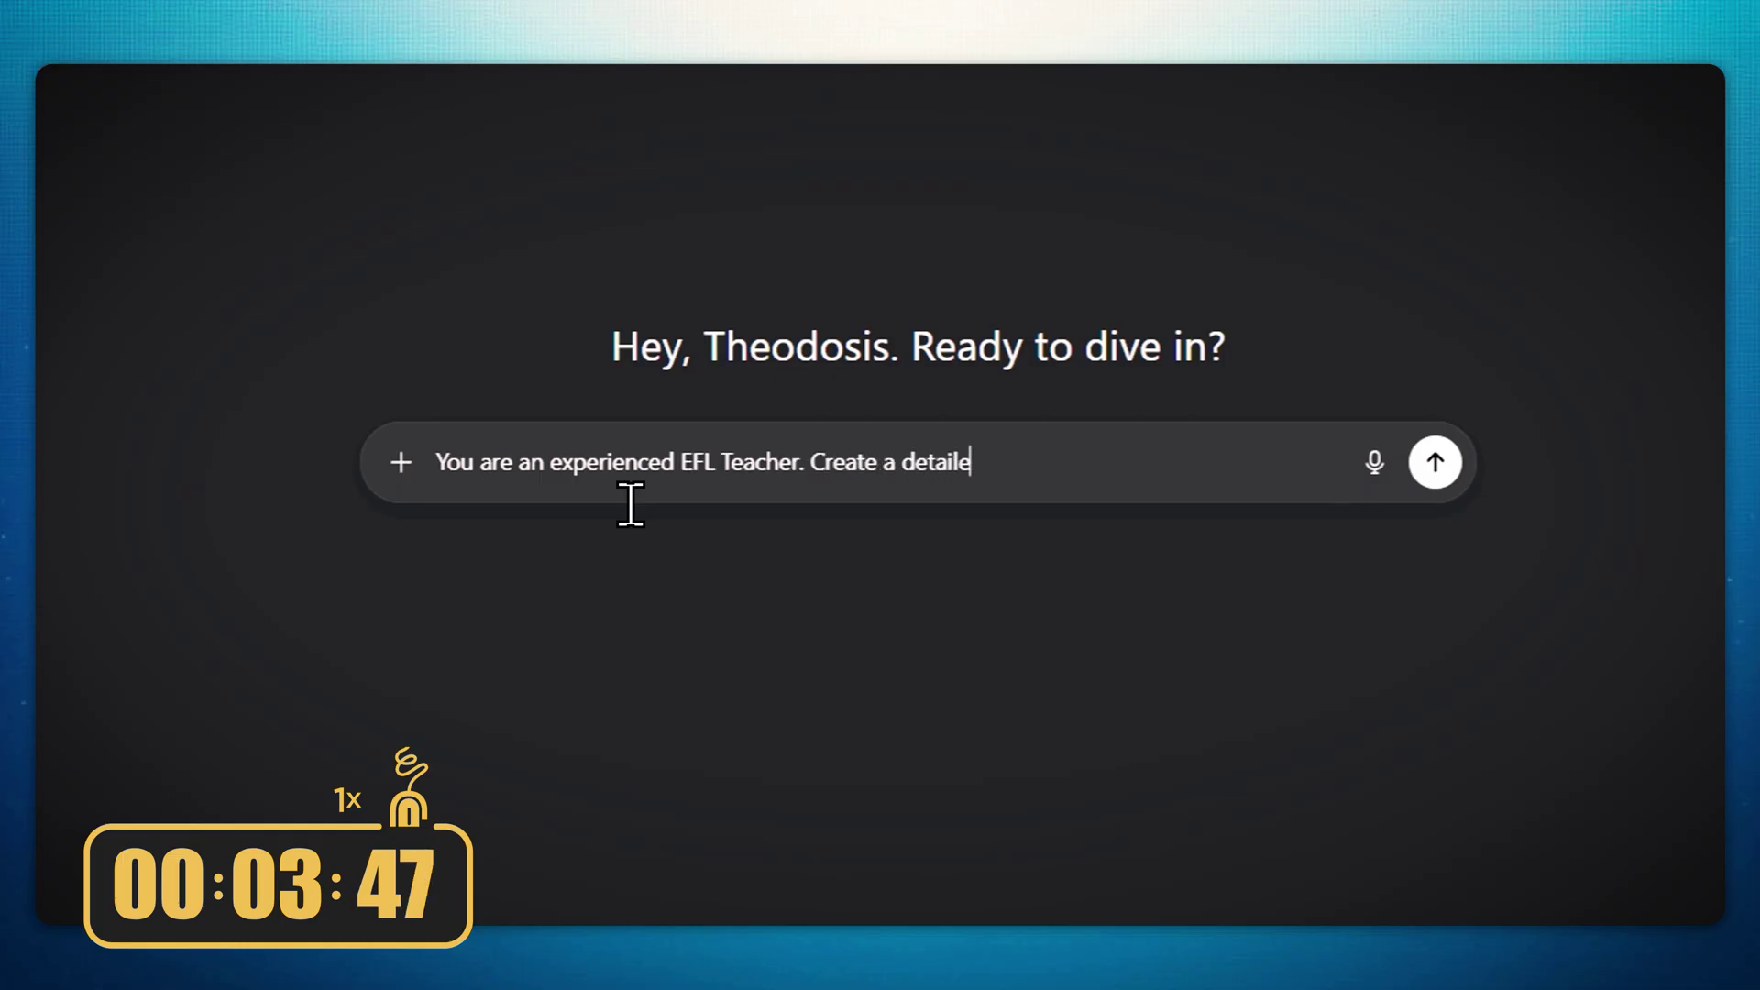
Ask ChatGPT for a CEFR-aligned grading rubric for A1-level descriptive essays
text(riptive essay, written by A1-level English learners, alligned with CEFR. Pr)
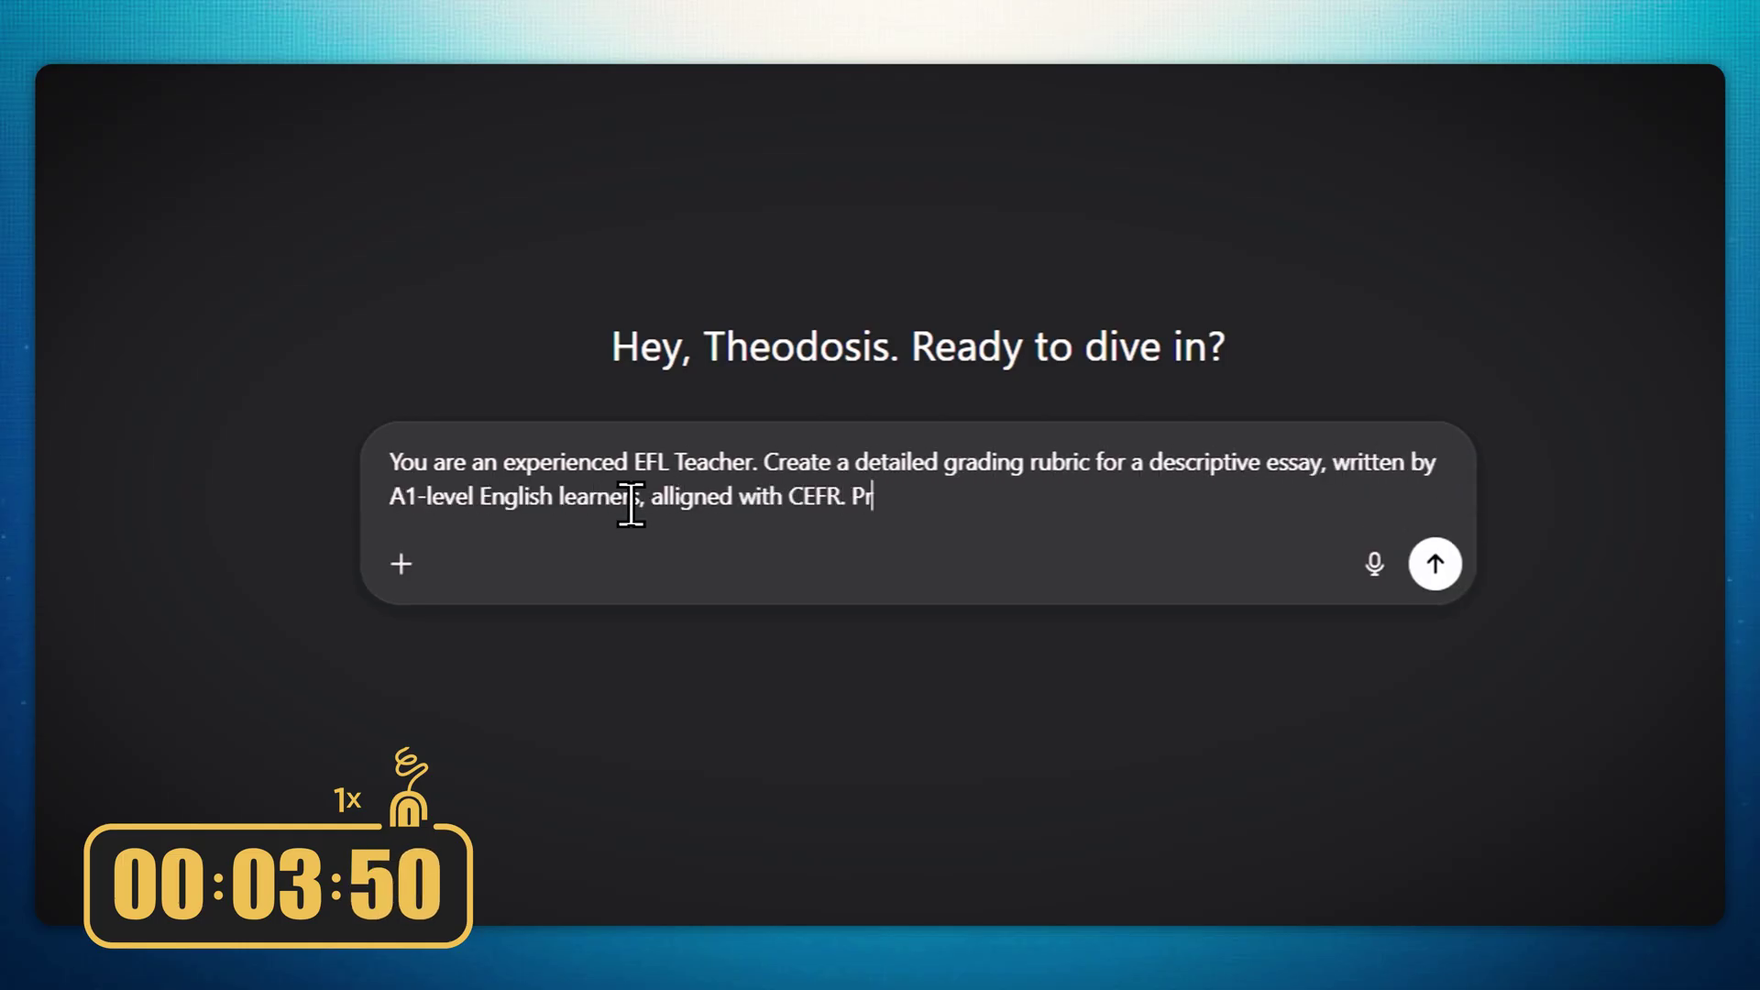
text( level, suitabl)
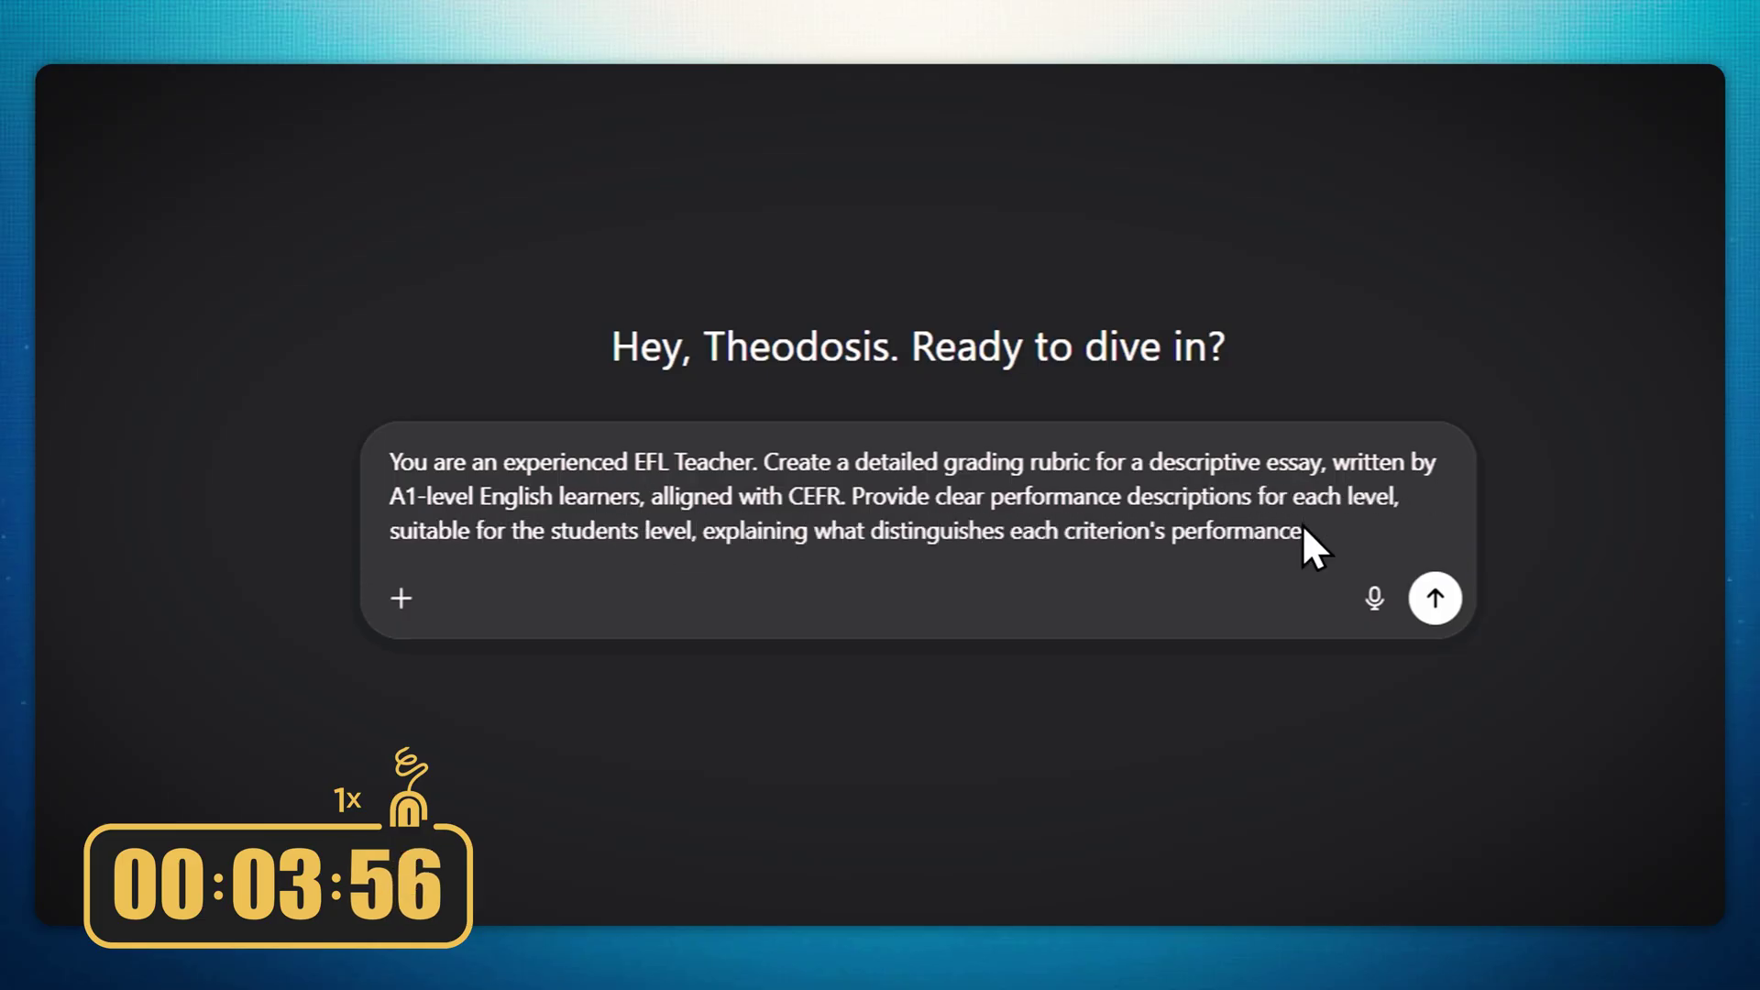
click(1435, 598)
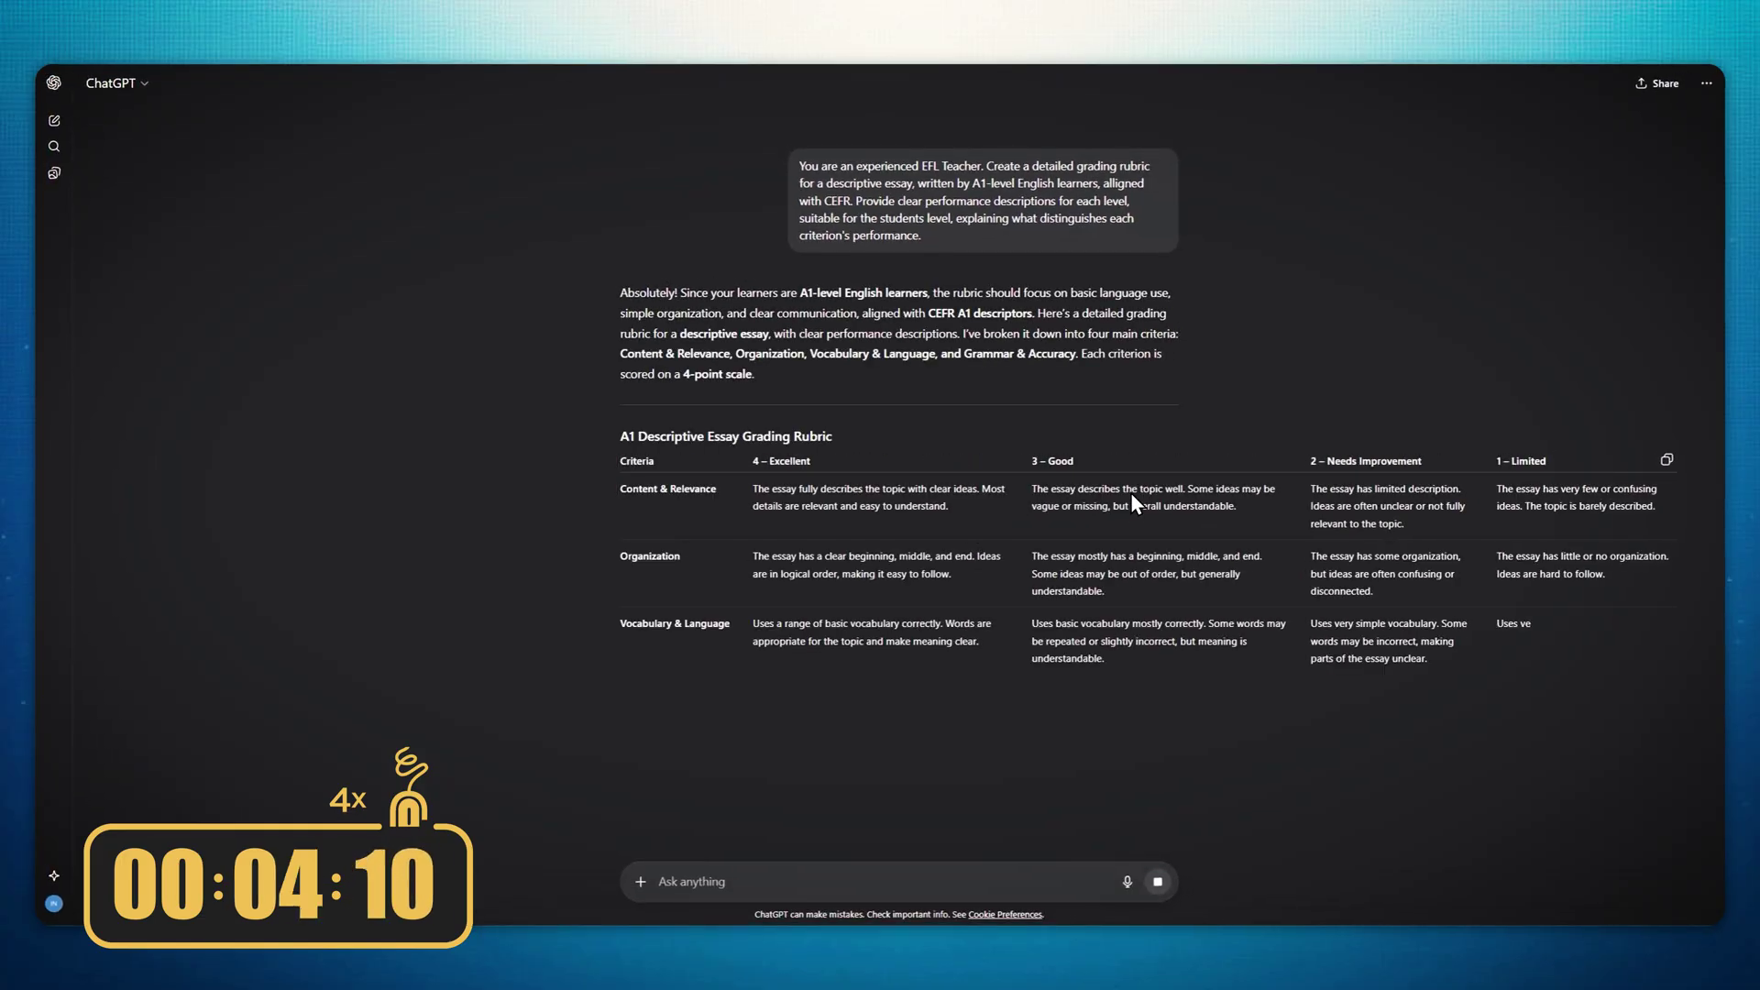
scroll(1122, 438, down, 1)
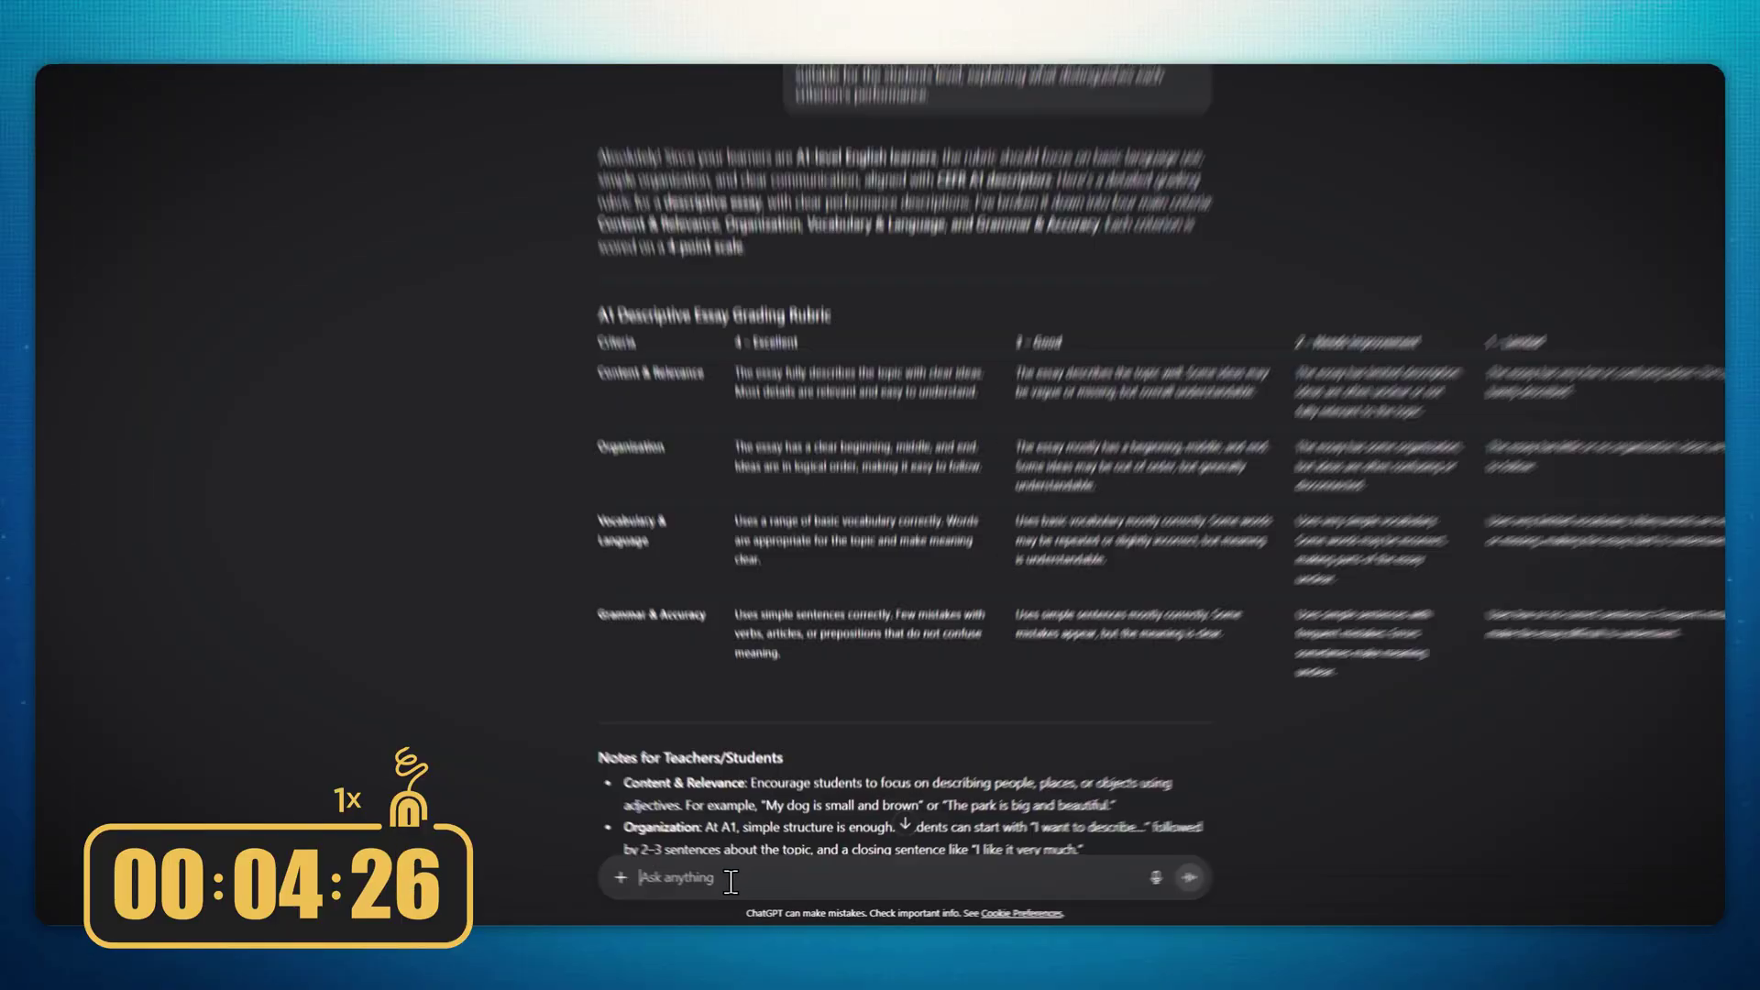
Request the rubric in PDF format and download it as a PDF Document (.pdf)
text(Download the rubric into PDF Format.)
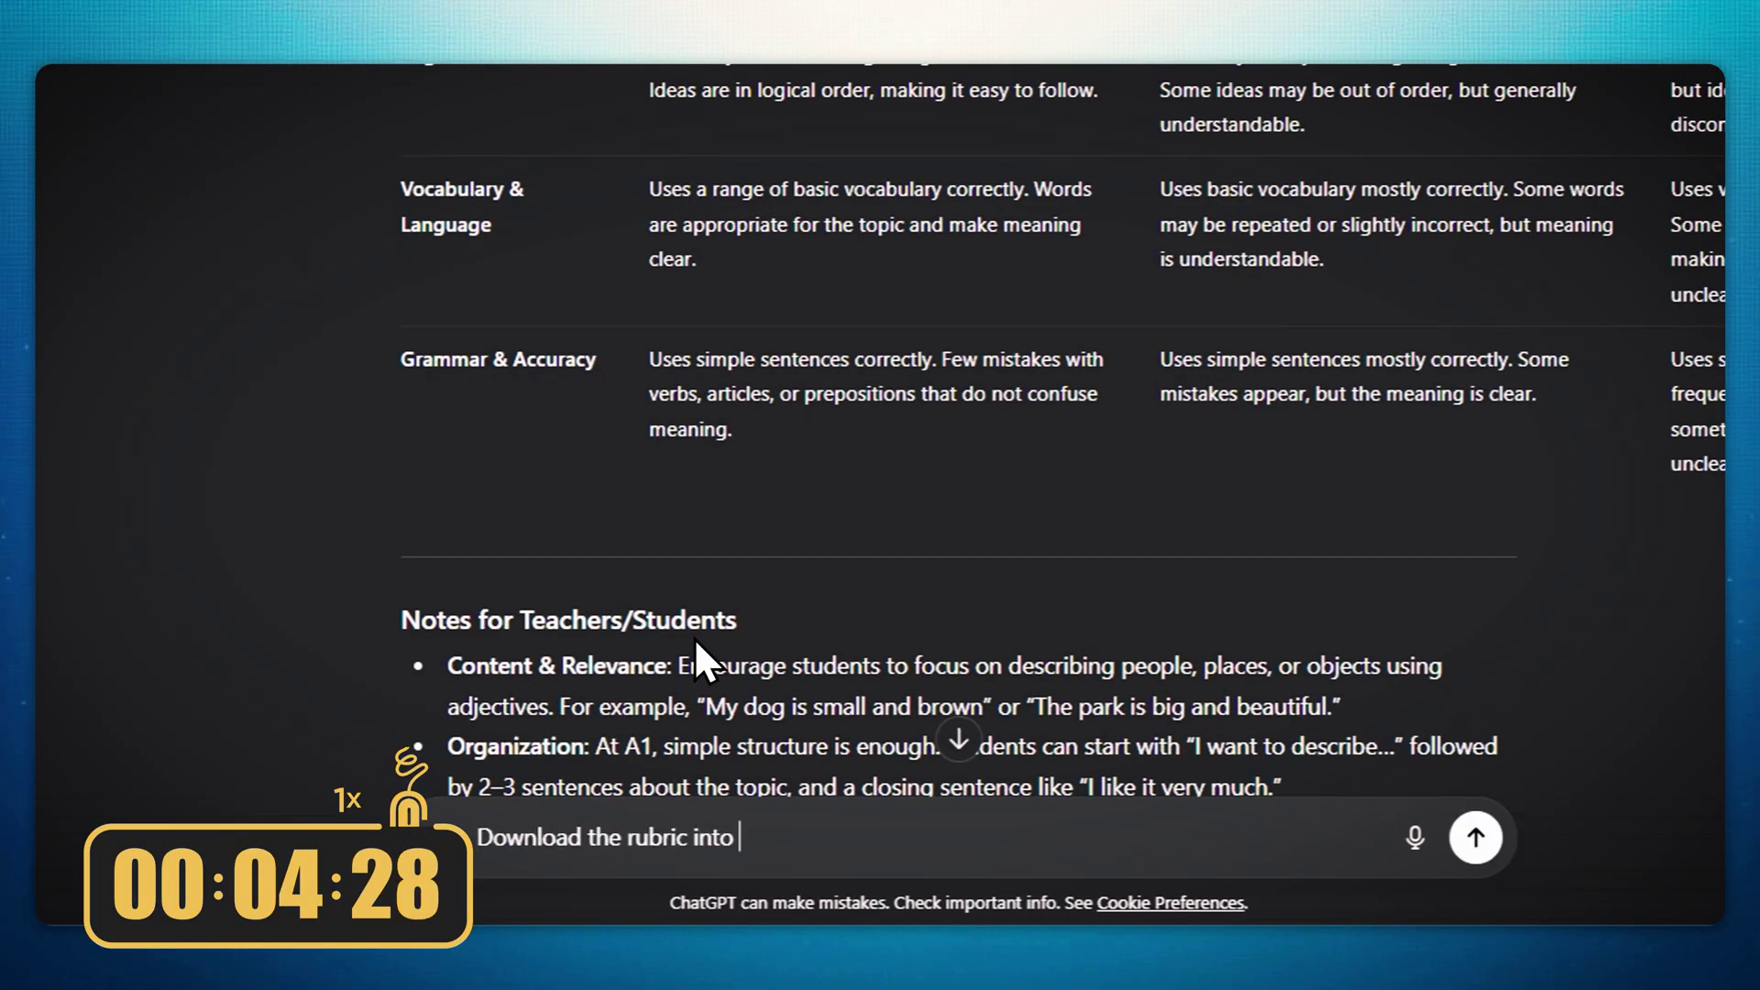
click(1474, 837)
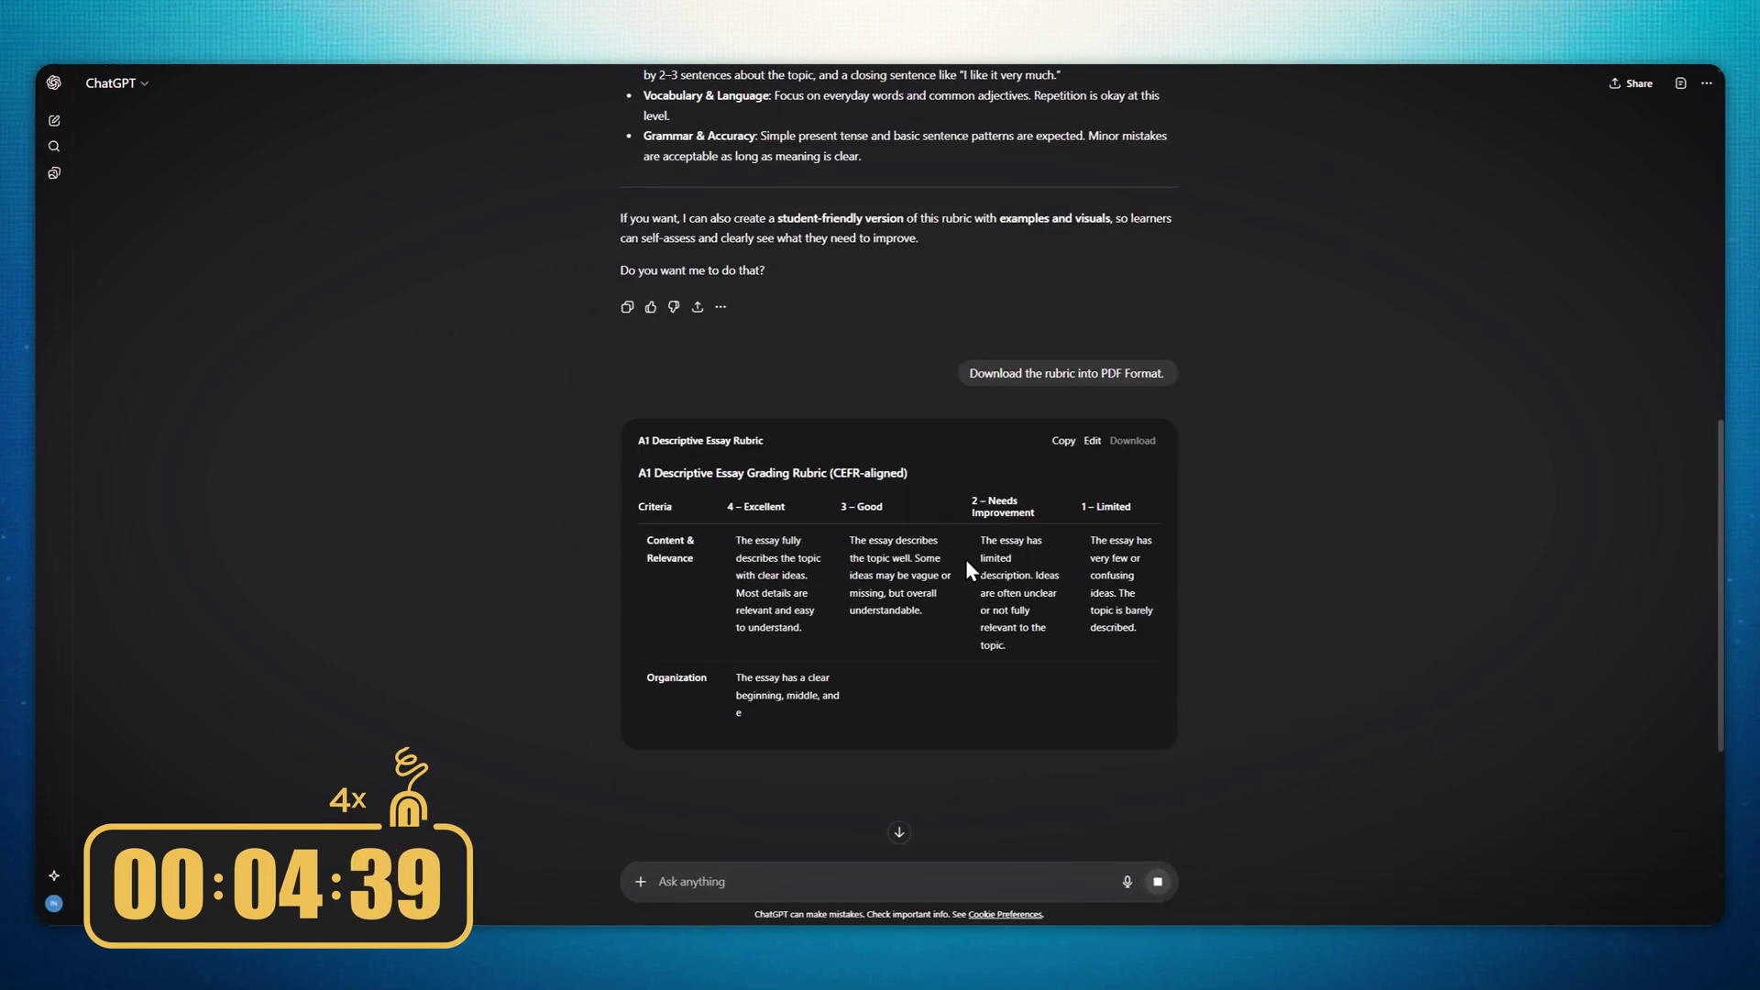
scroll(1062, 503, down, 3)
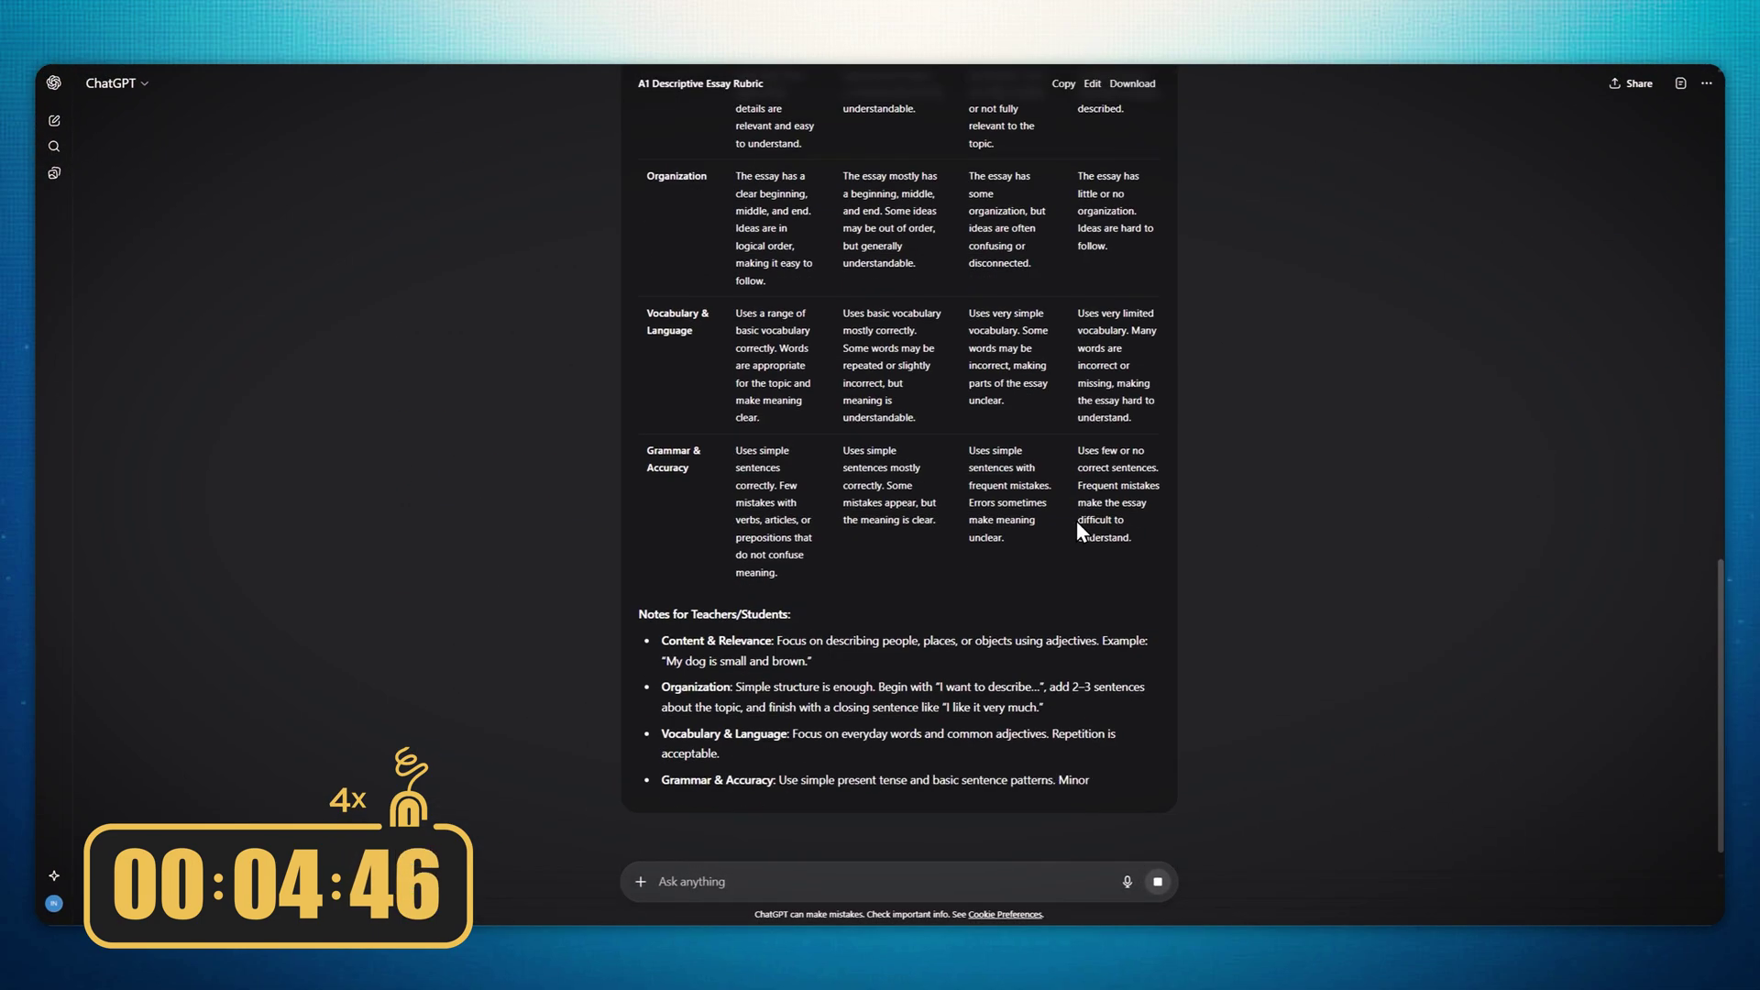
click(1135, 341)
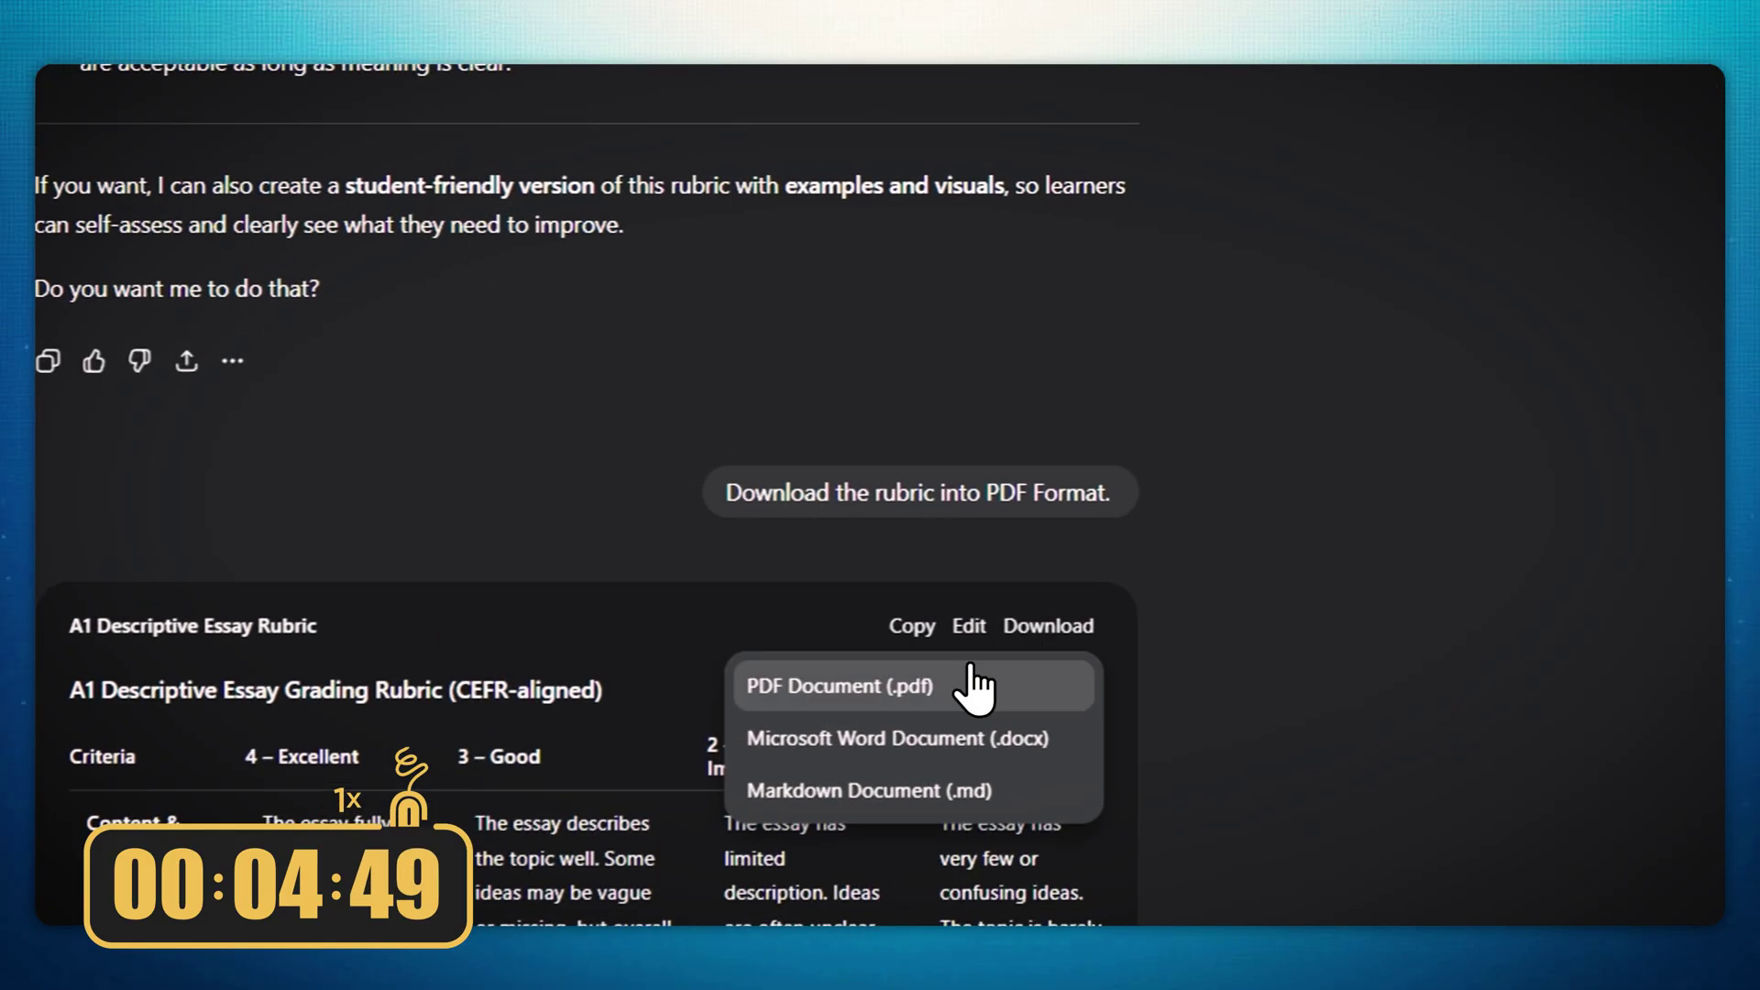
click(1082, 378)
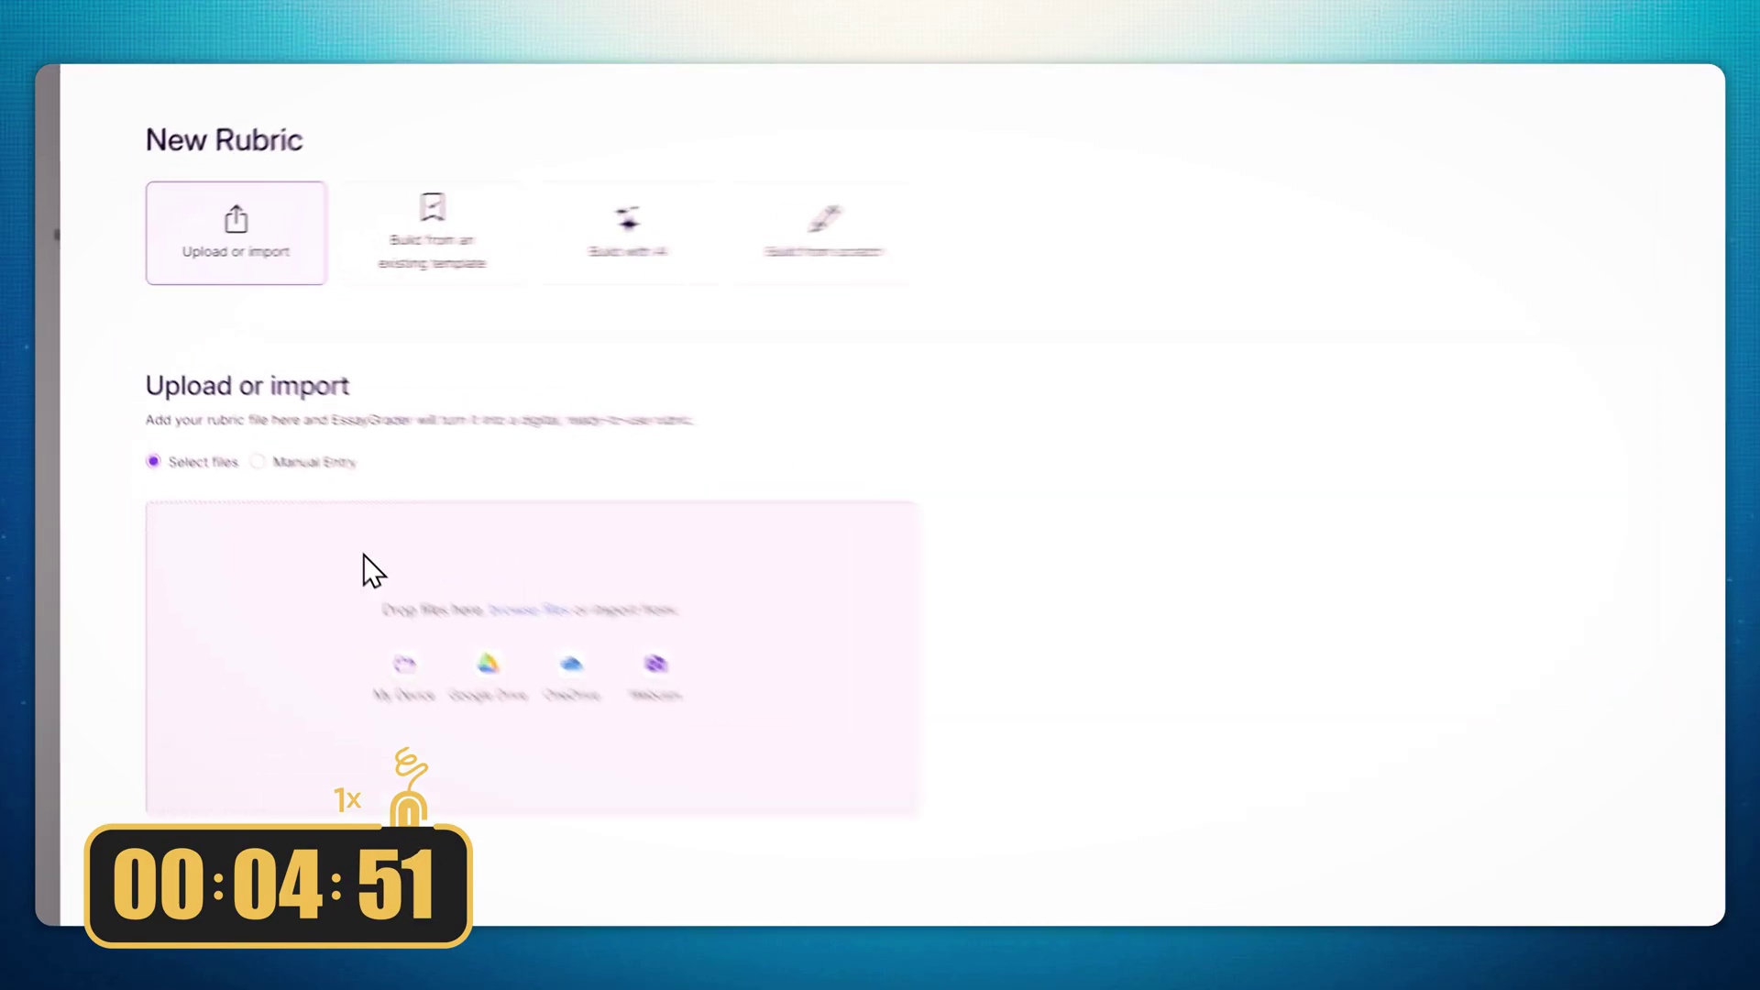
Import the 'A1 Descriptive Essay Rubric (1)' PDF from this computer
click(288, 542)
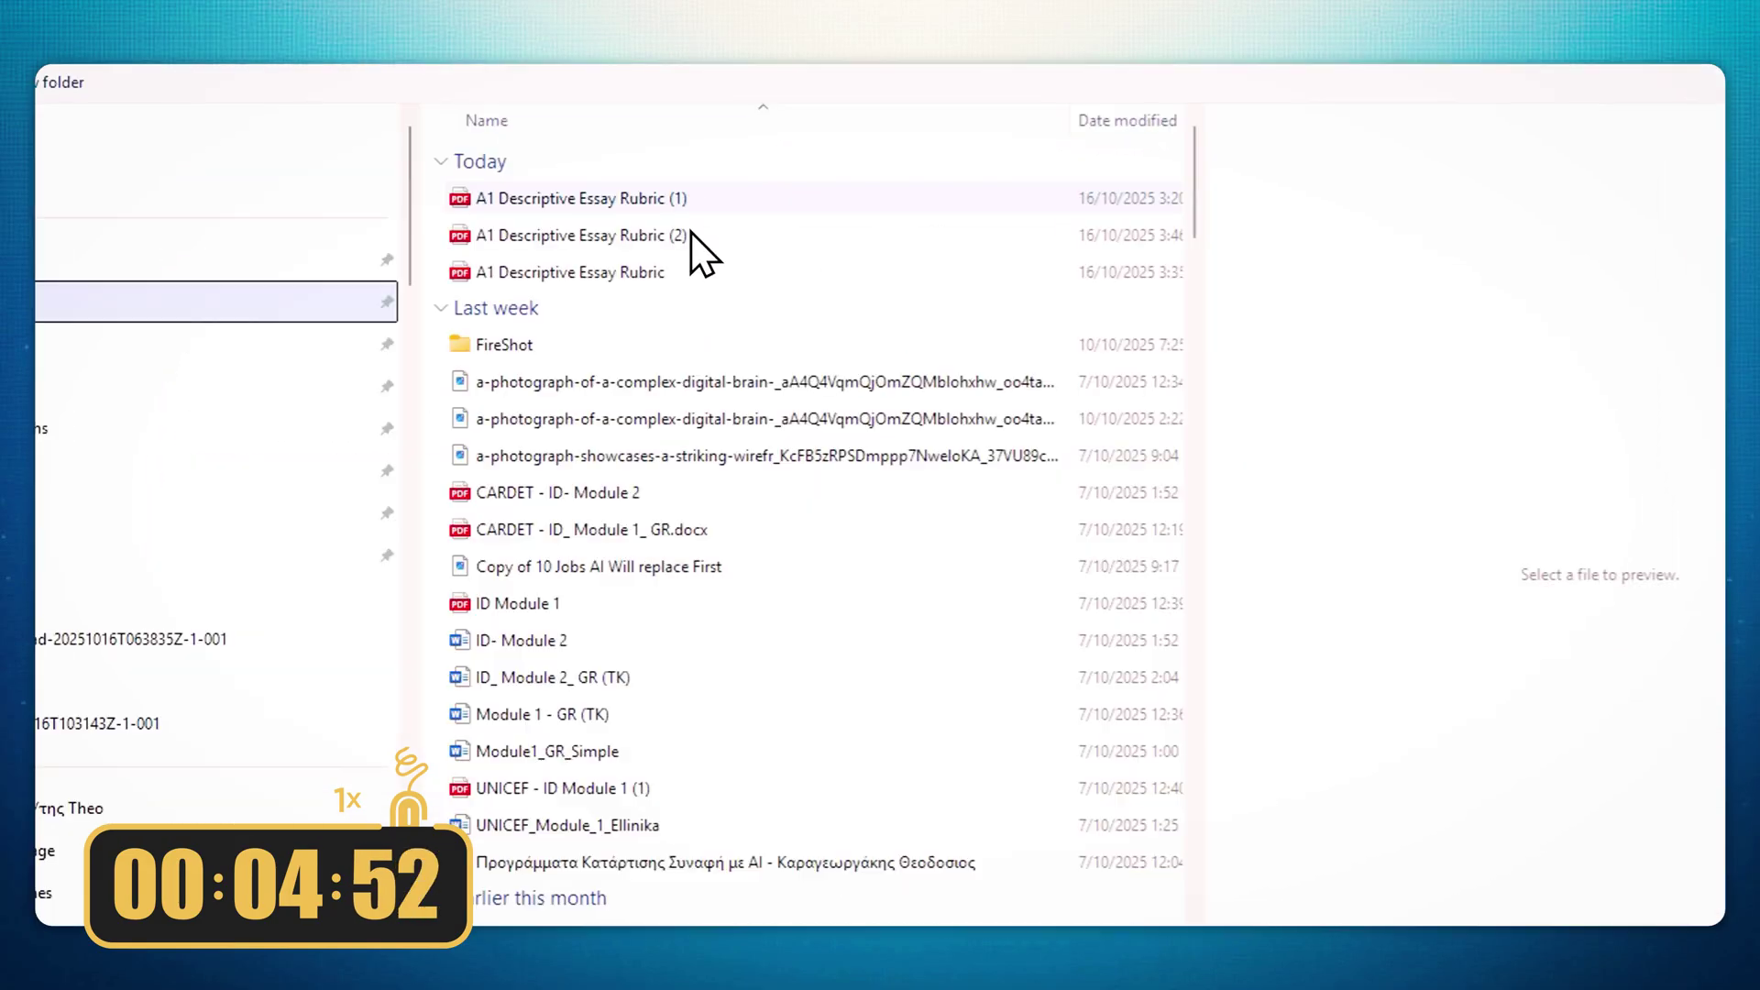
double_click(715, 200)
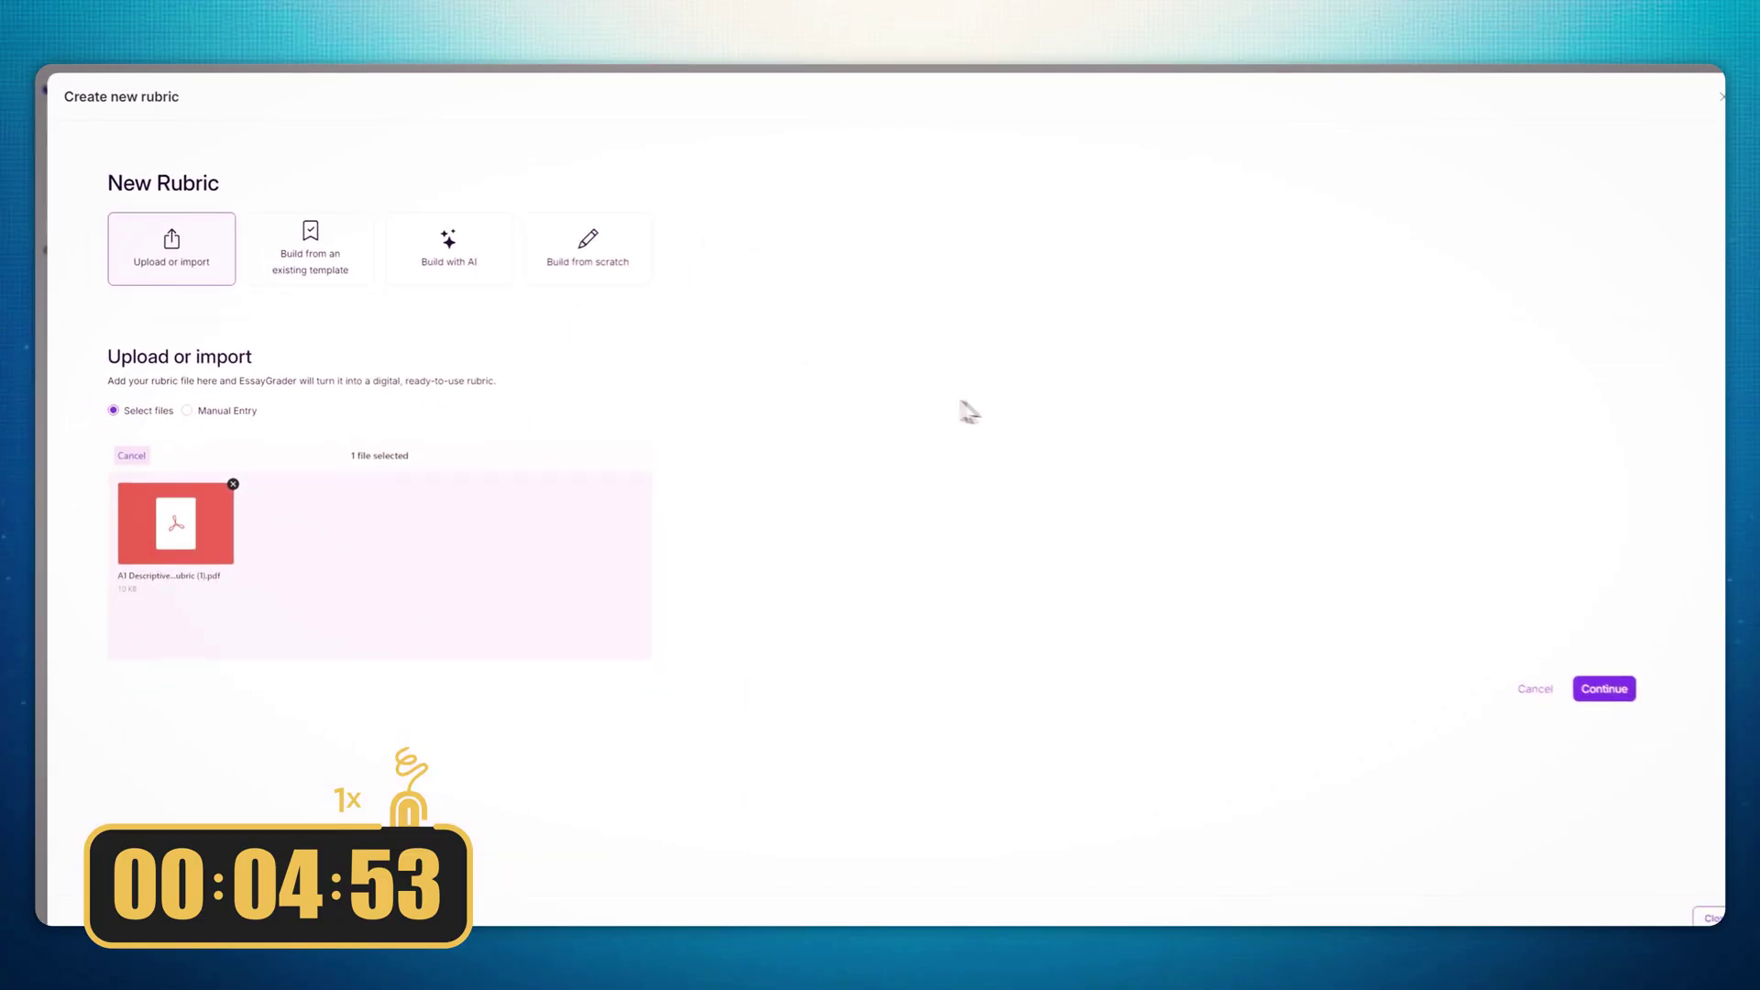
click(1602, 689)
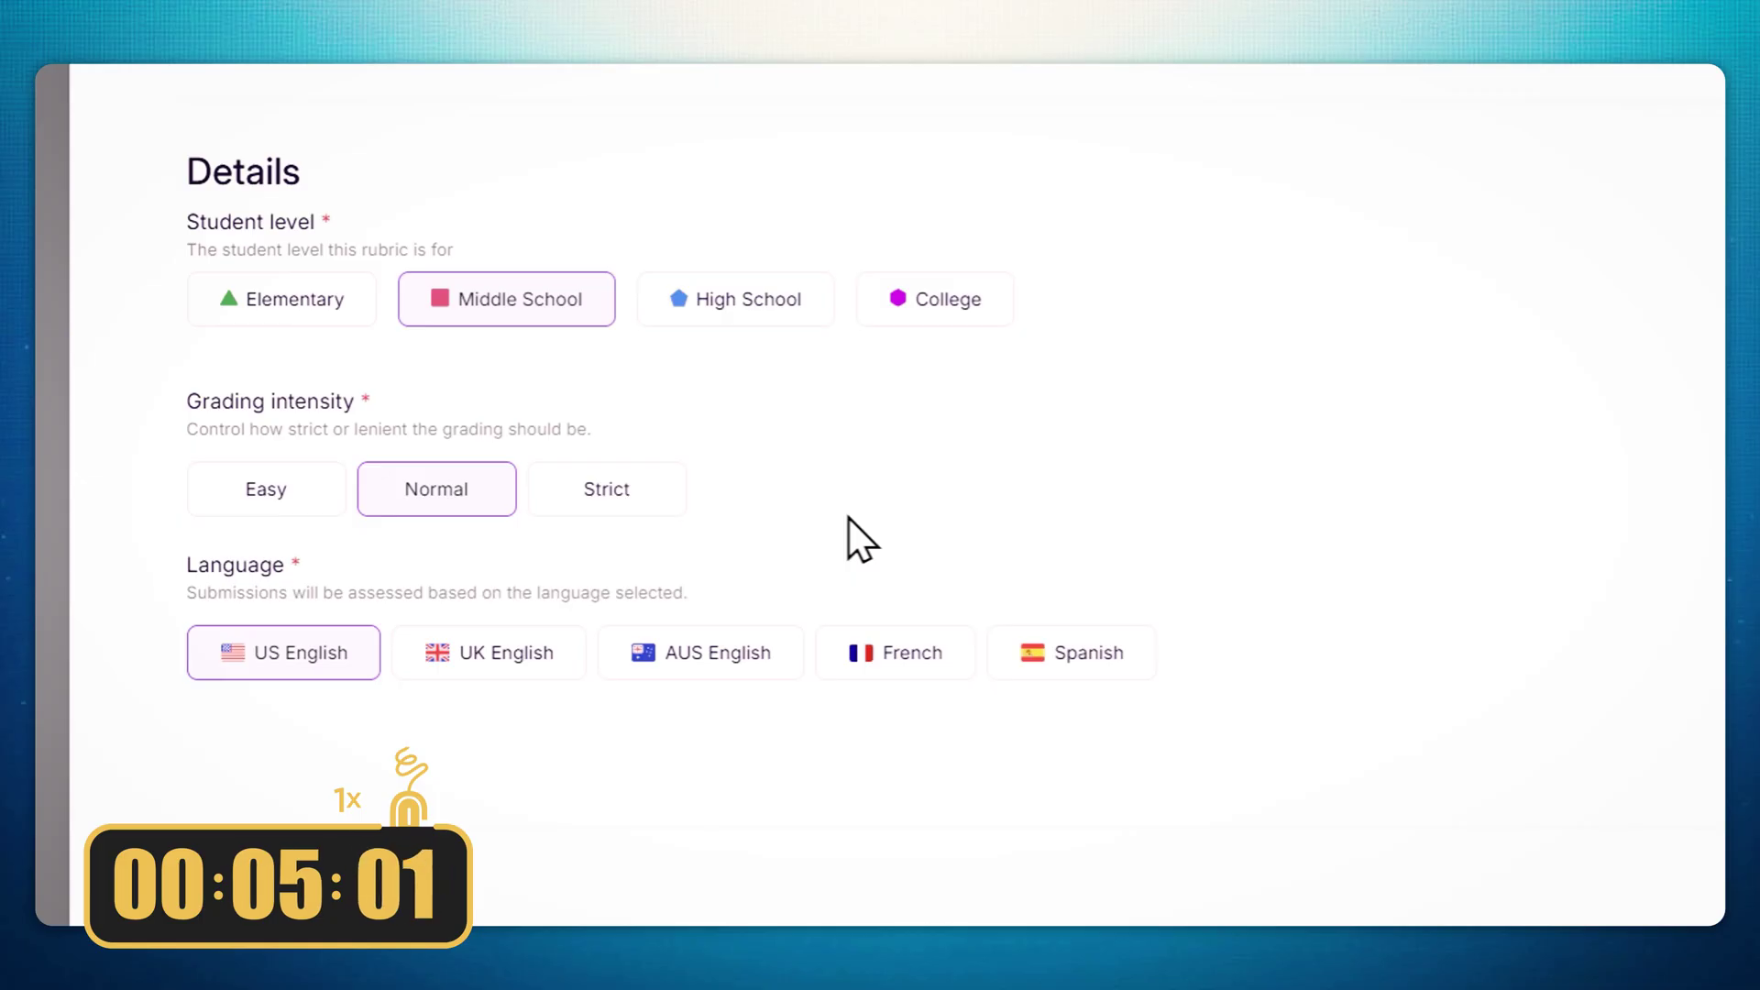
Set the rubric to Elementary level and Easy intensity, build it, and review its criteria
click(229, 306)
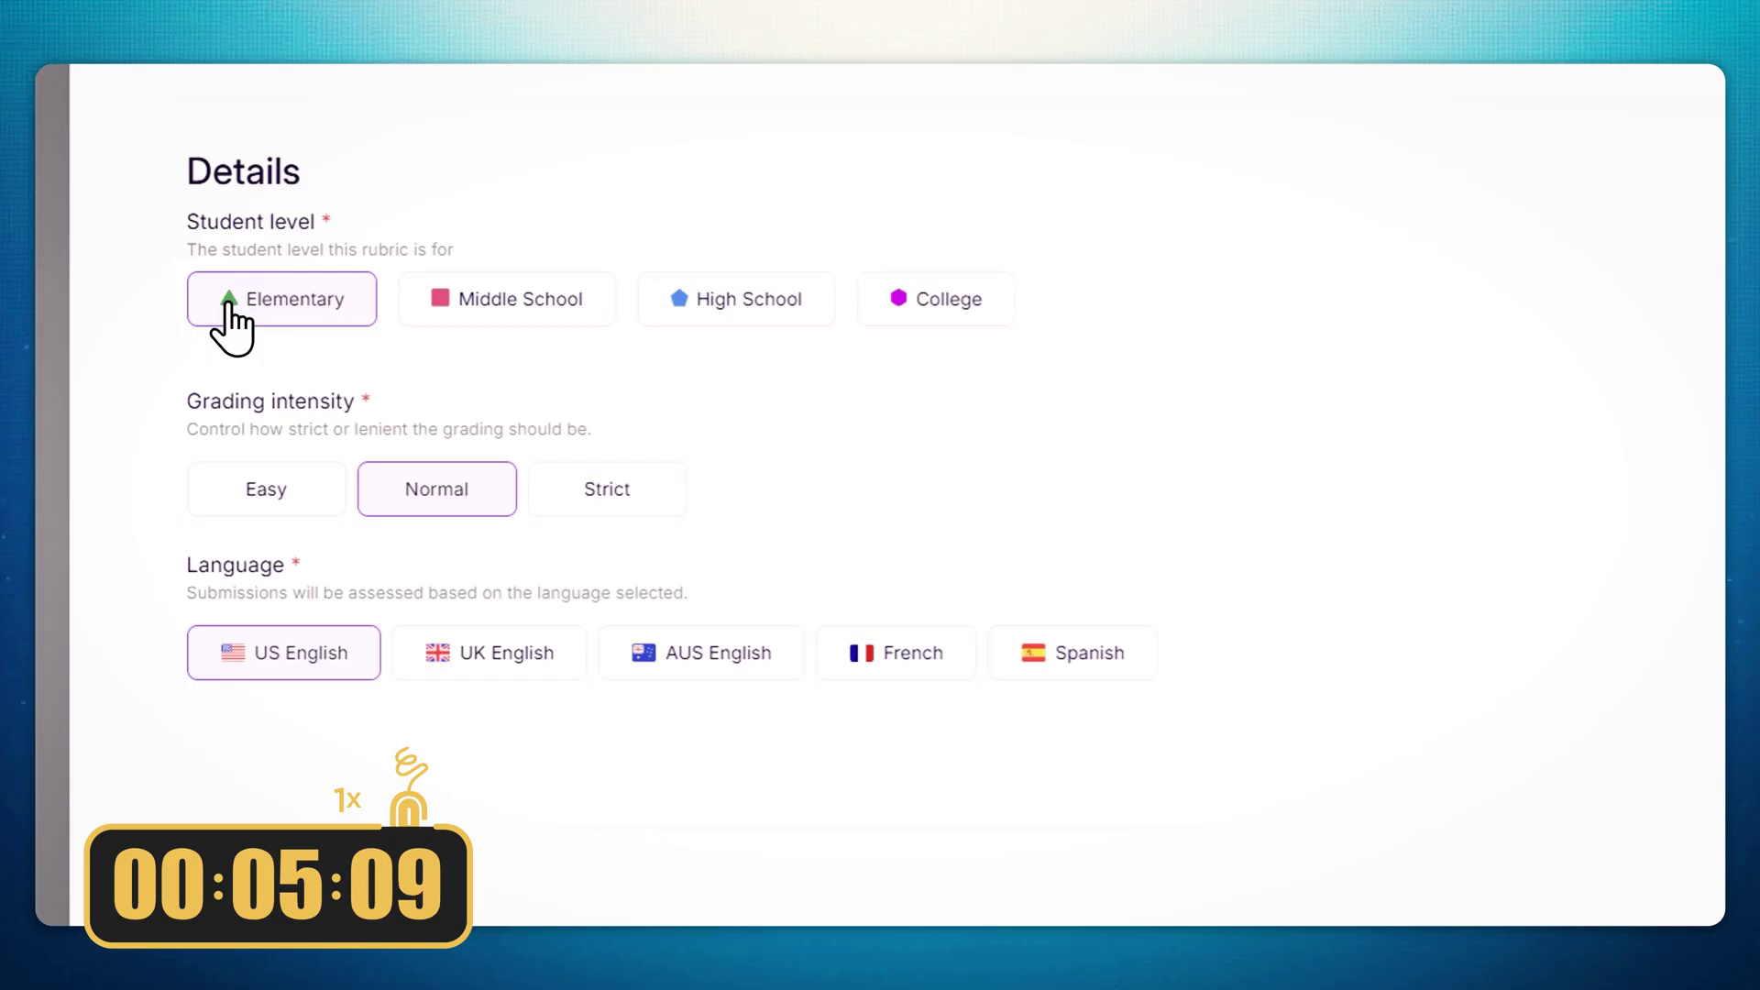
click(263, 527)
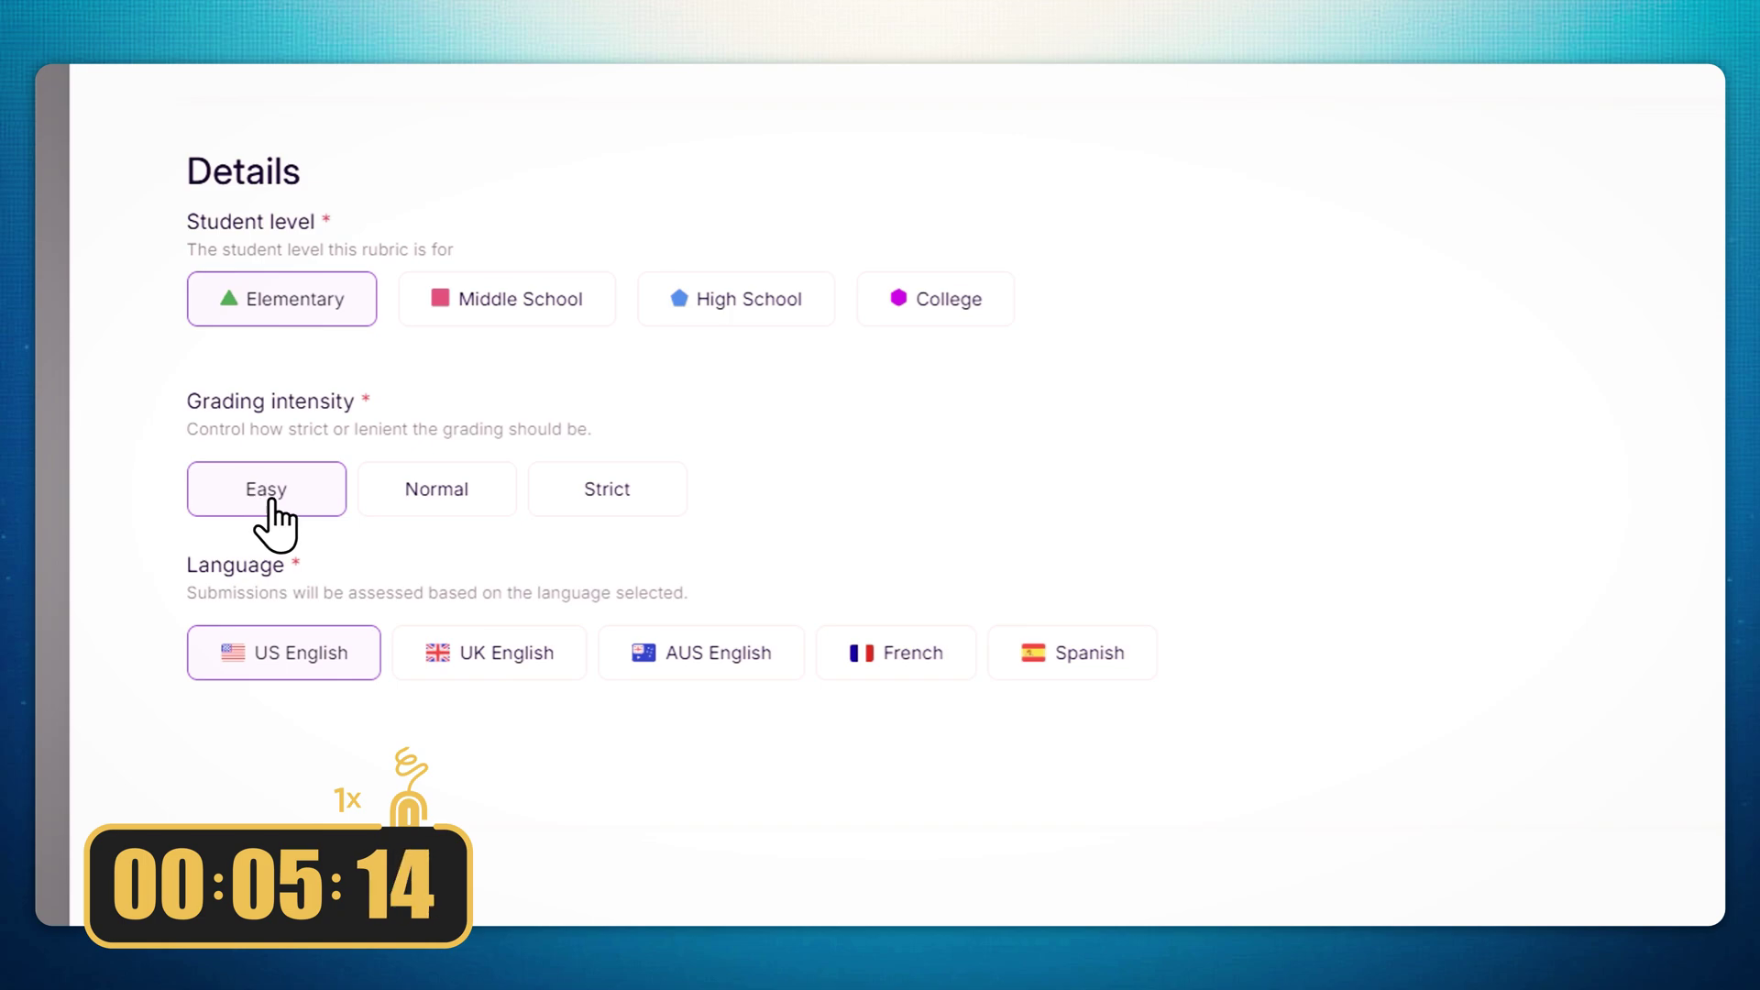
click(1558, 649)
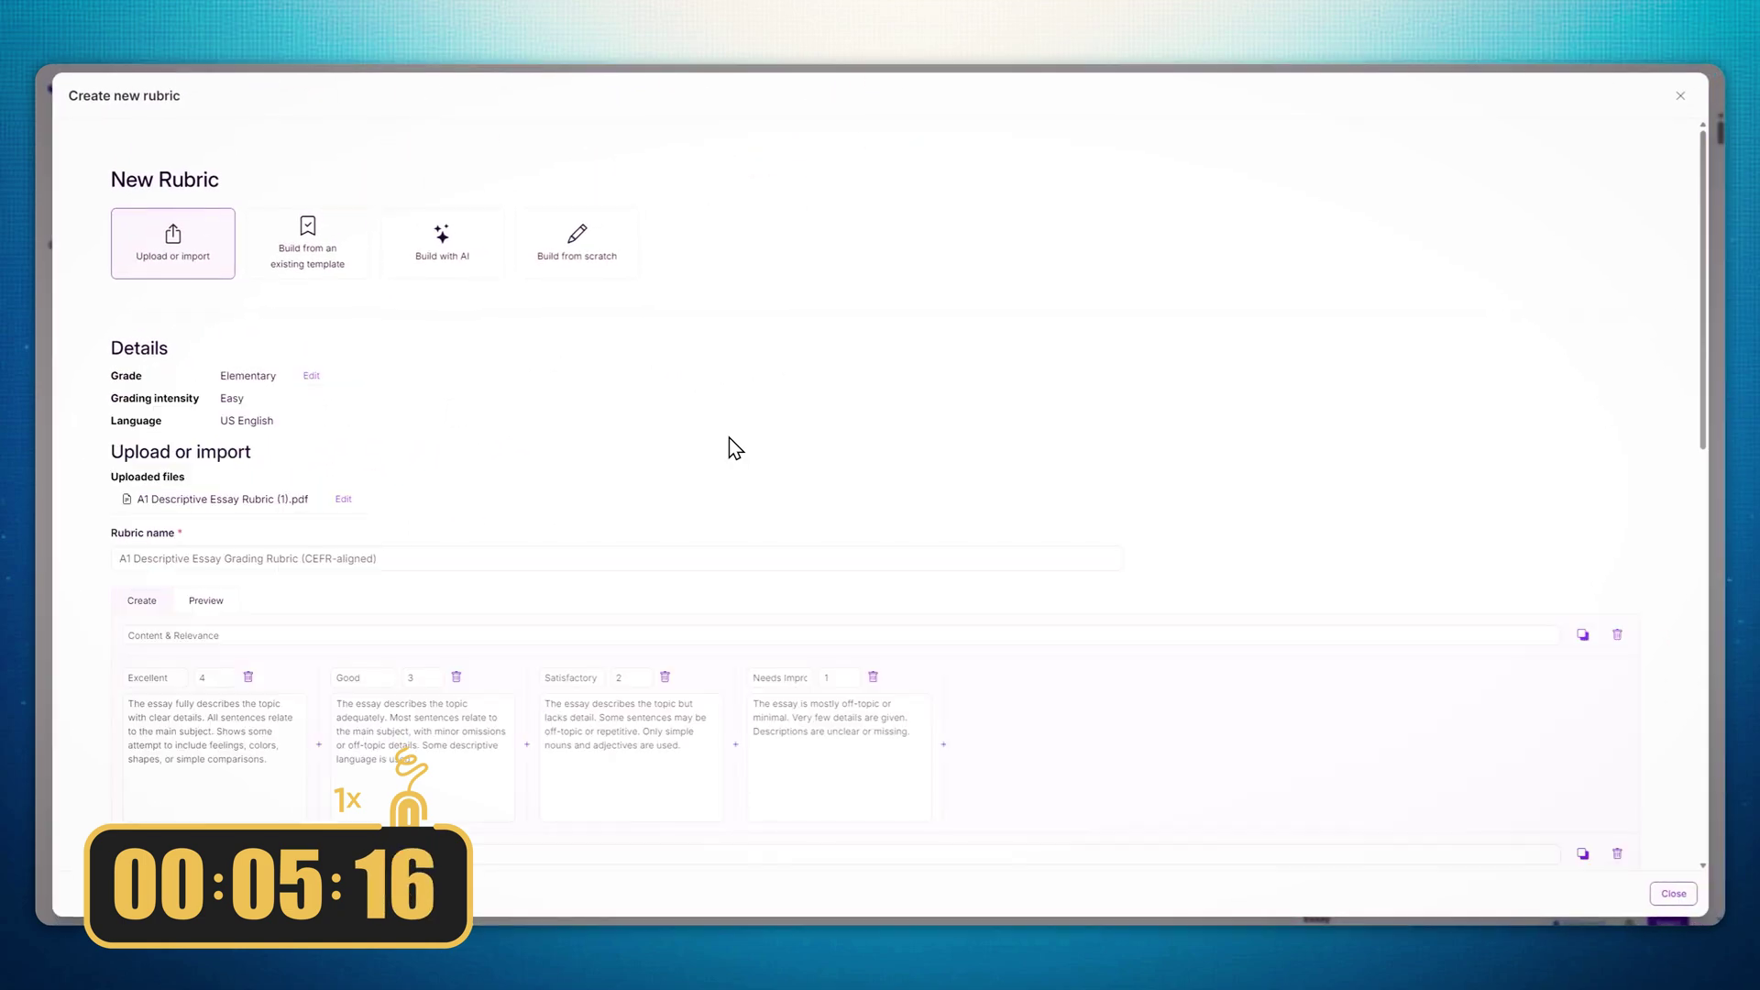
scroll(720, 479, down, 4)
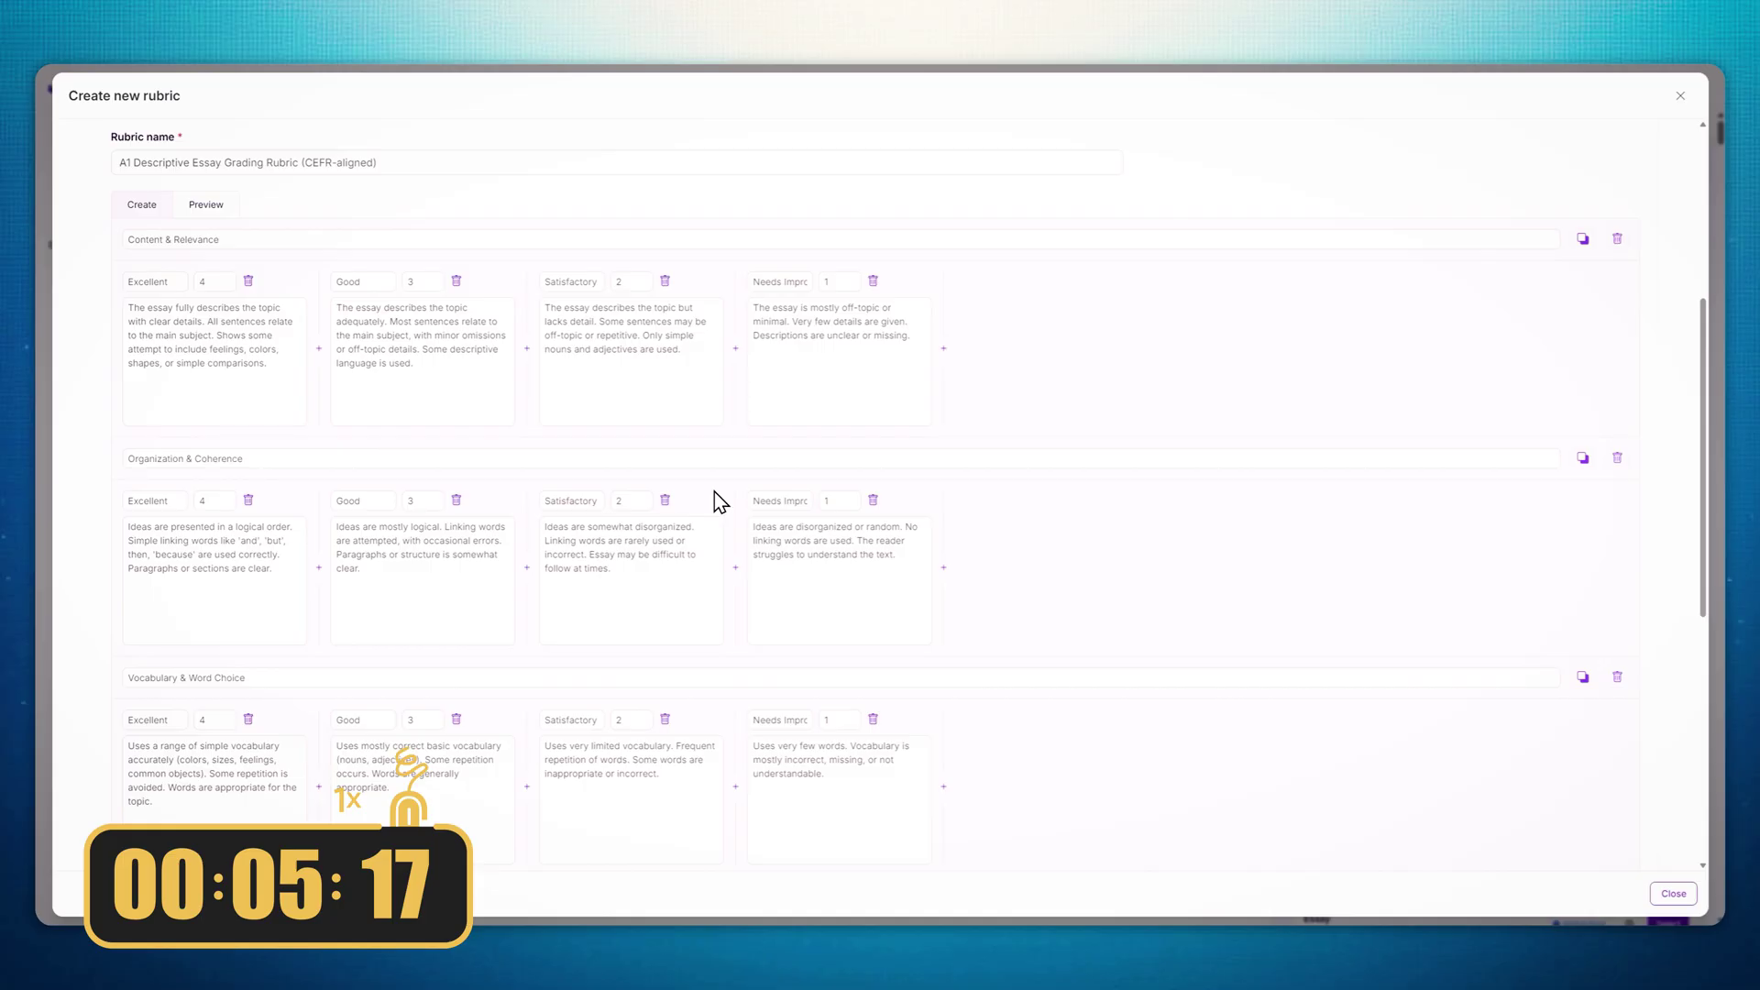
scroll(713, 495, down, 6)
scroll(712, 512, up, 1)
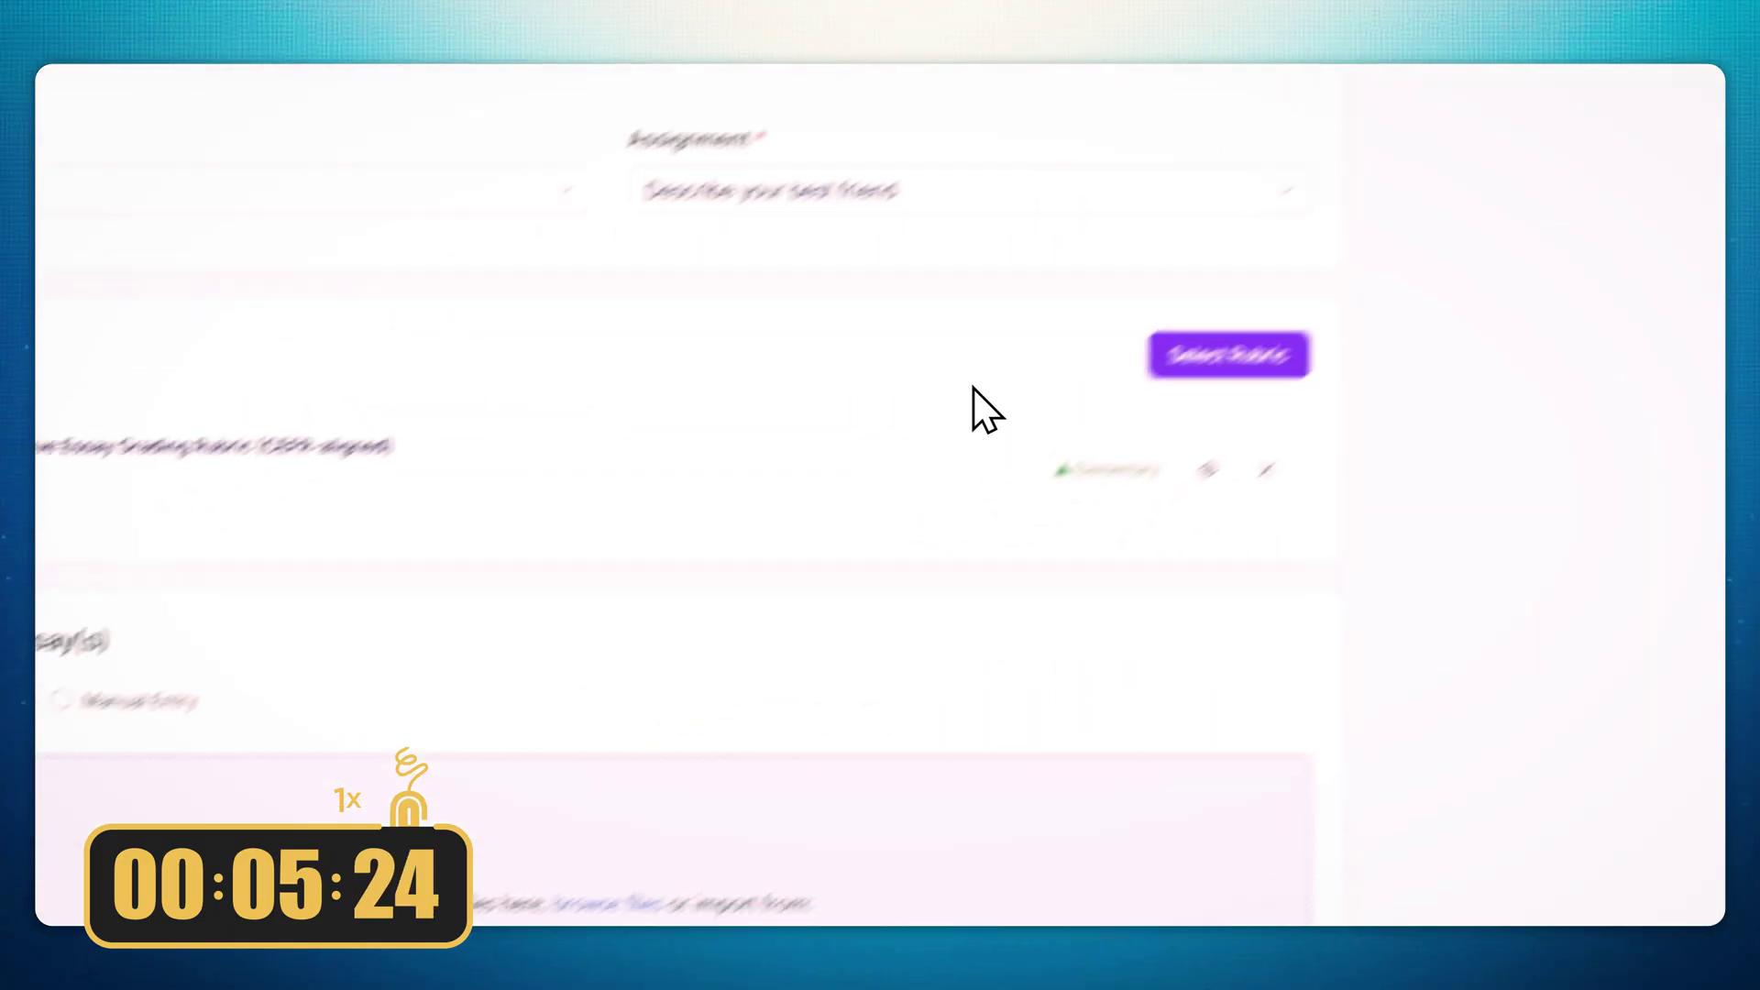
Upload all 21 essay images from the Essays folder
click(585, 877)
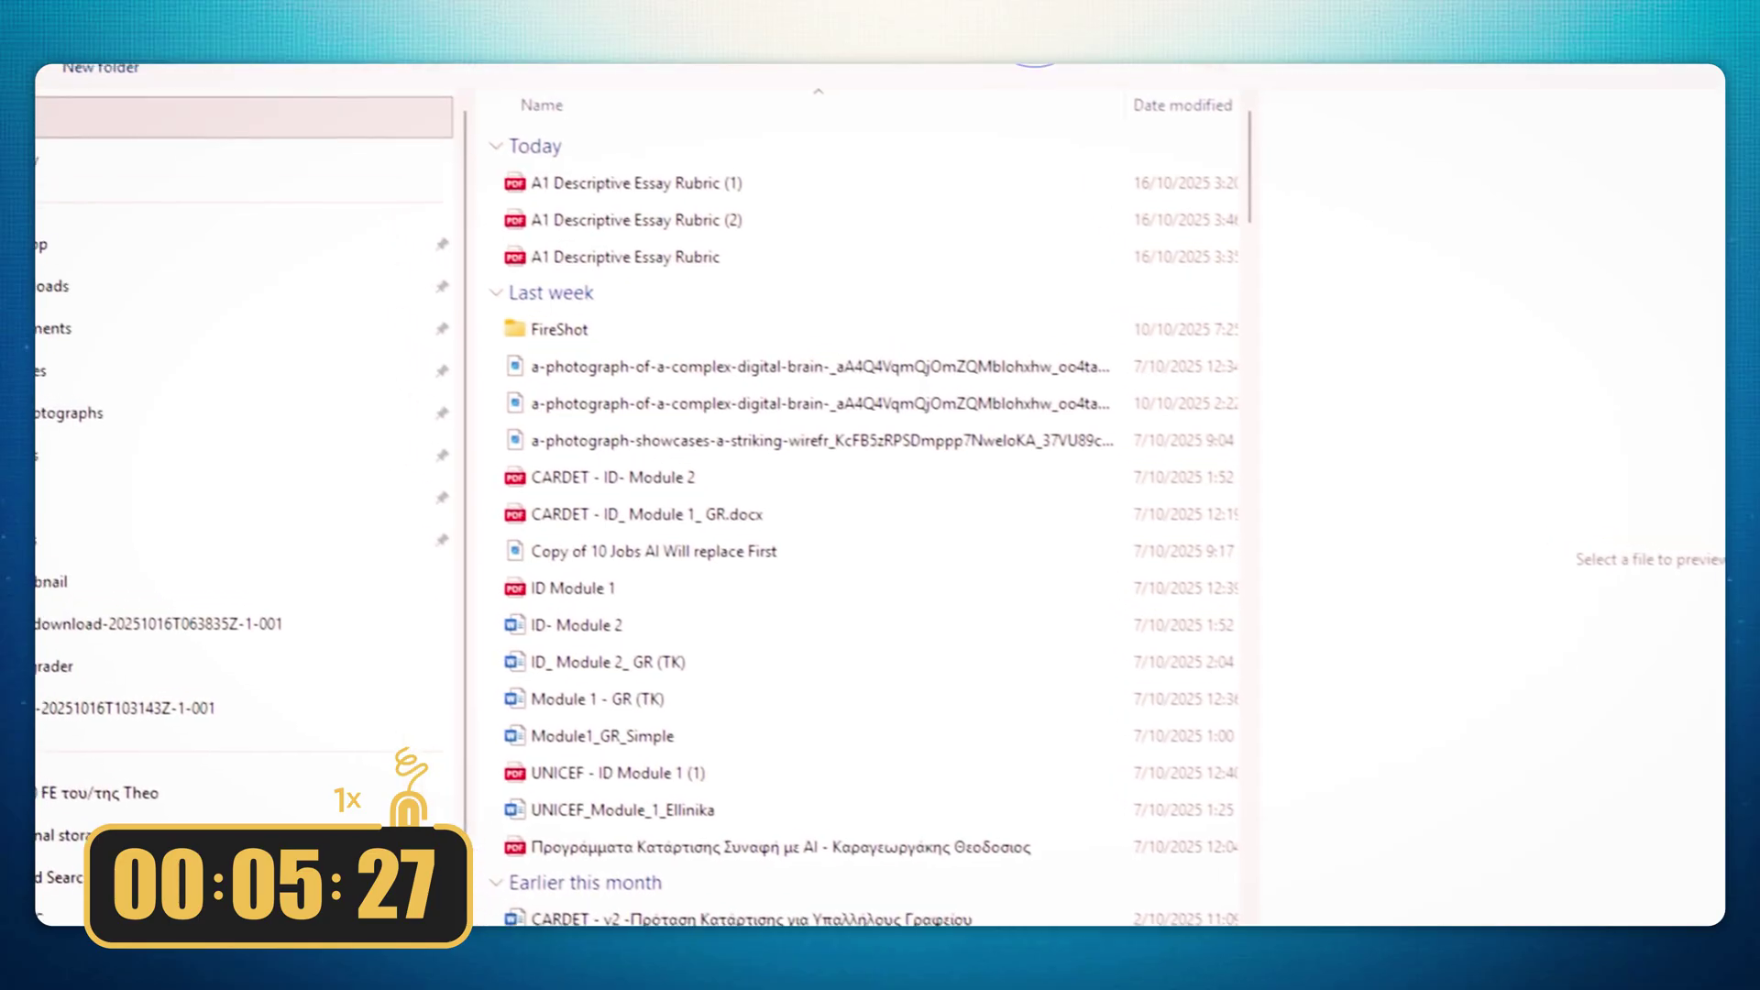
click(649, 193)
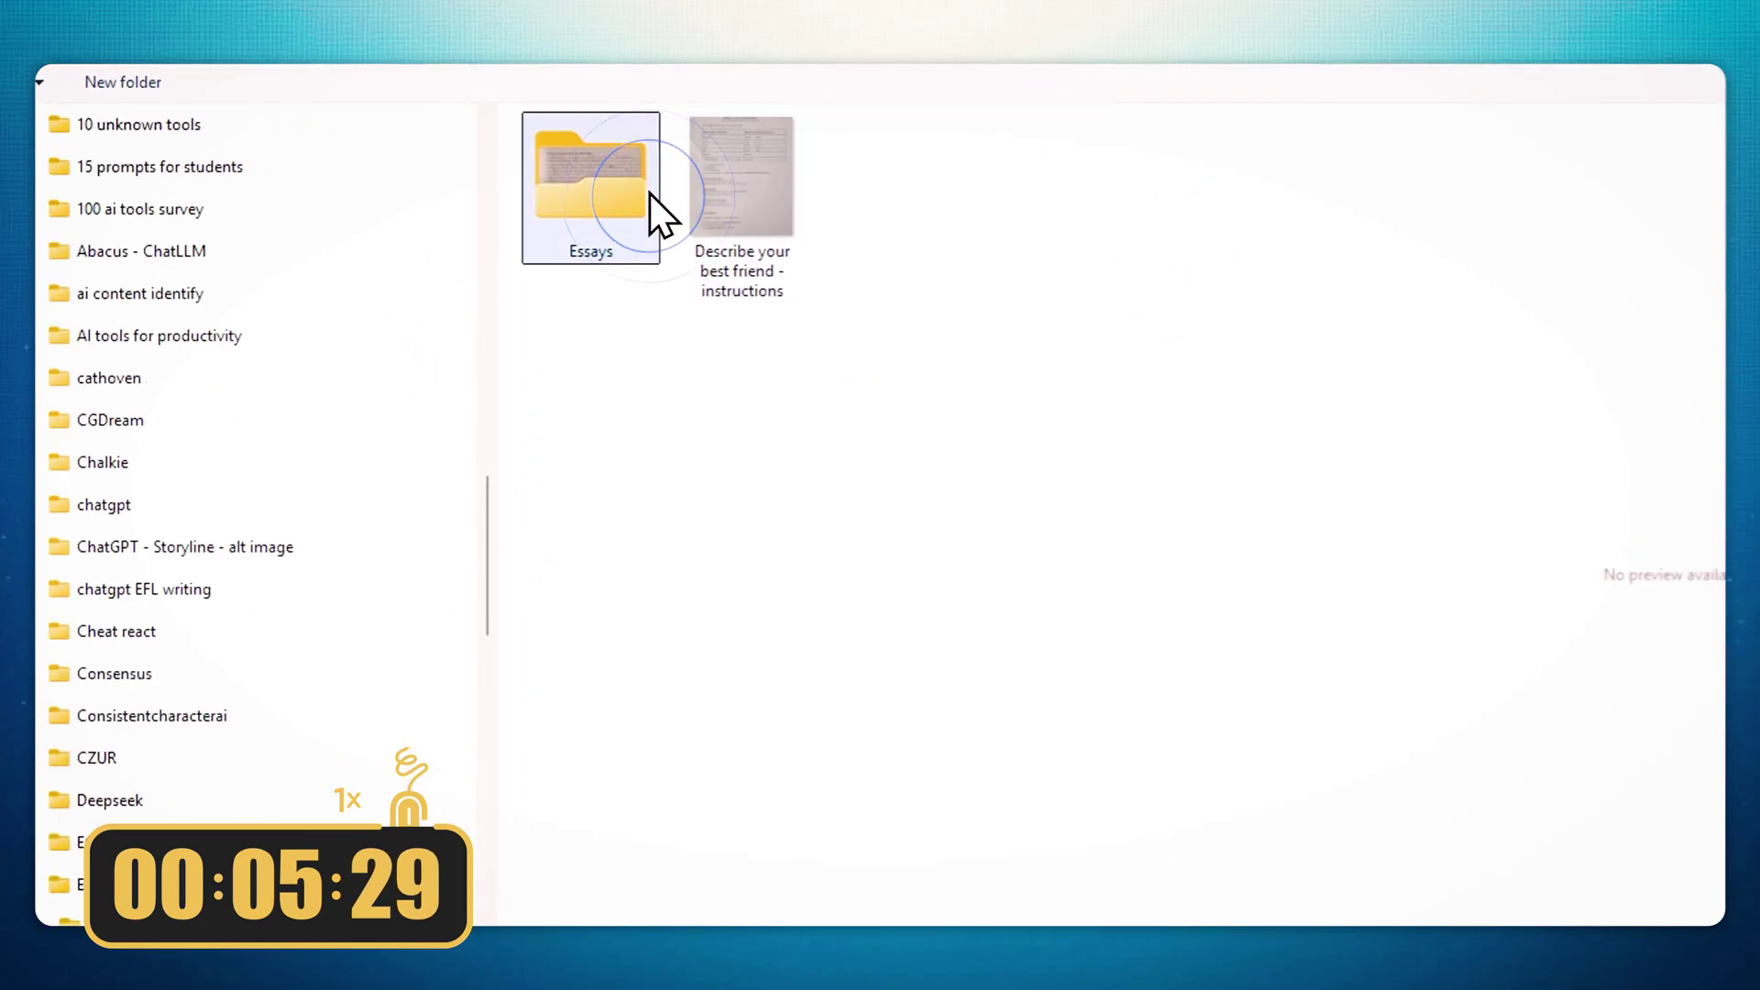
double_click(649, 194)
key(ctrl+a)
click(1513, 986)
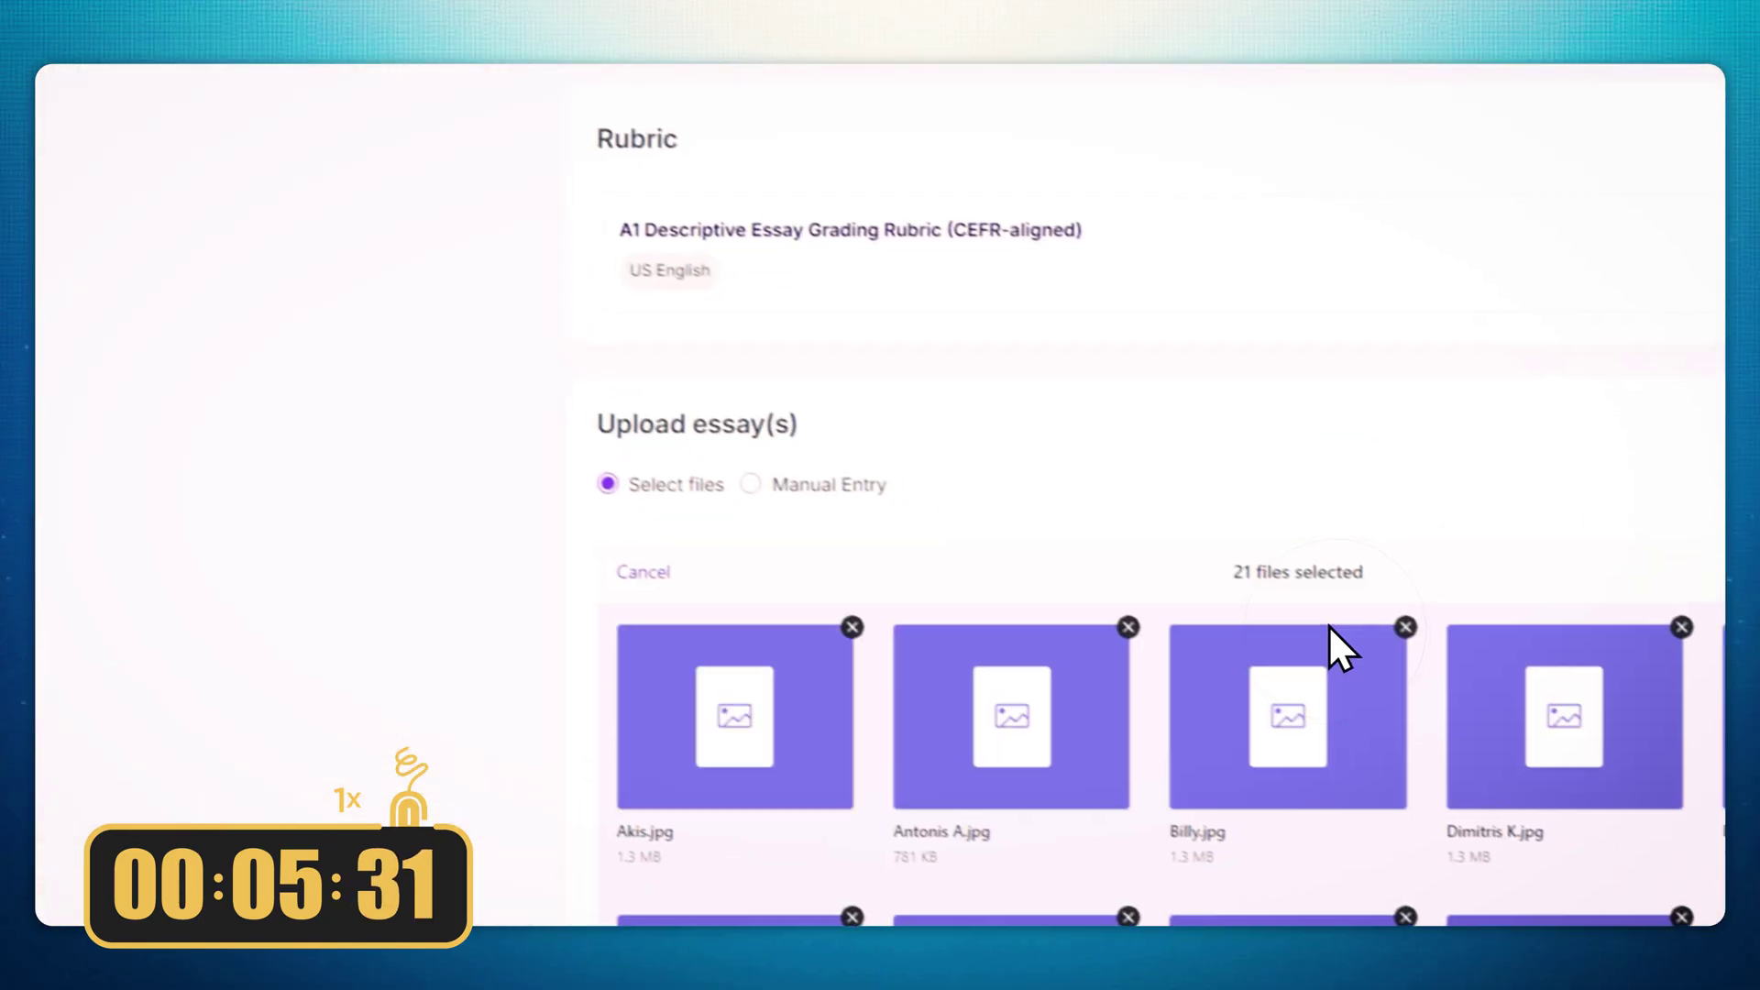
scroll(1663, 124, down, 3)
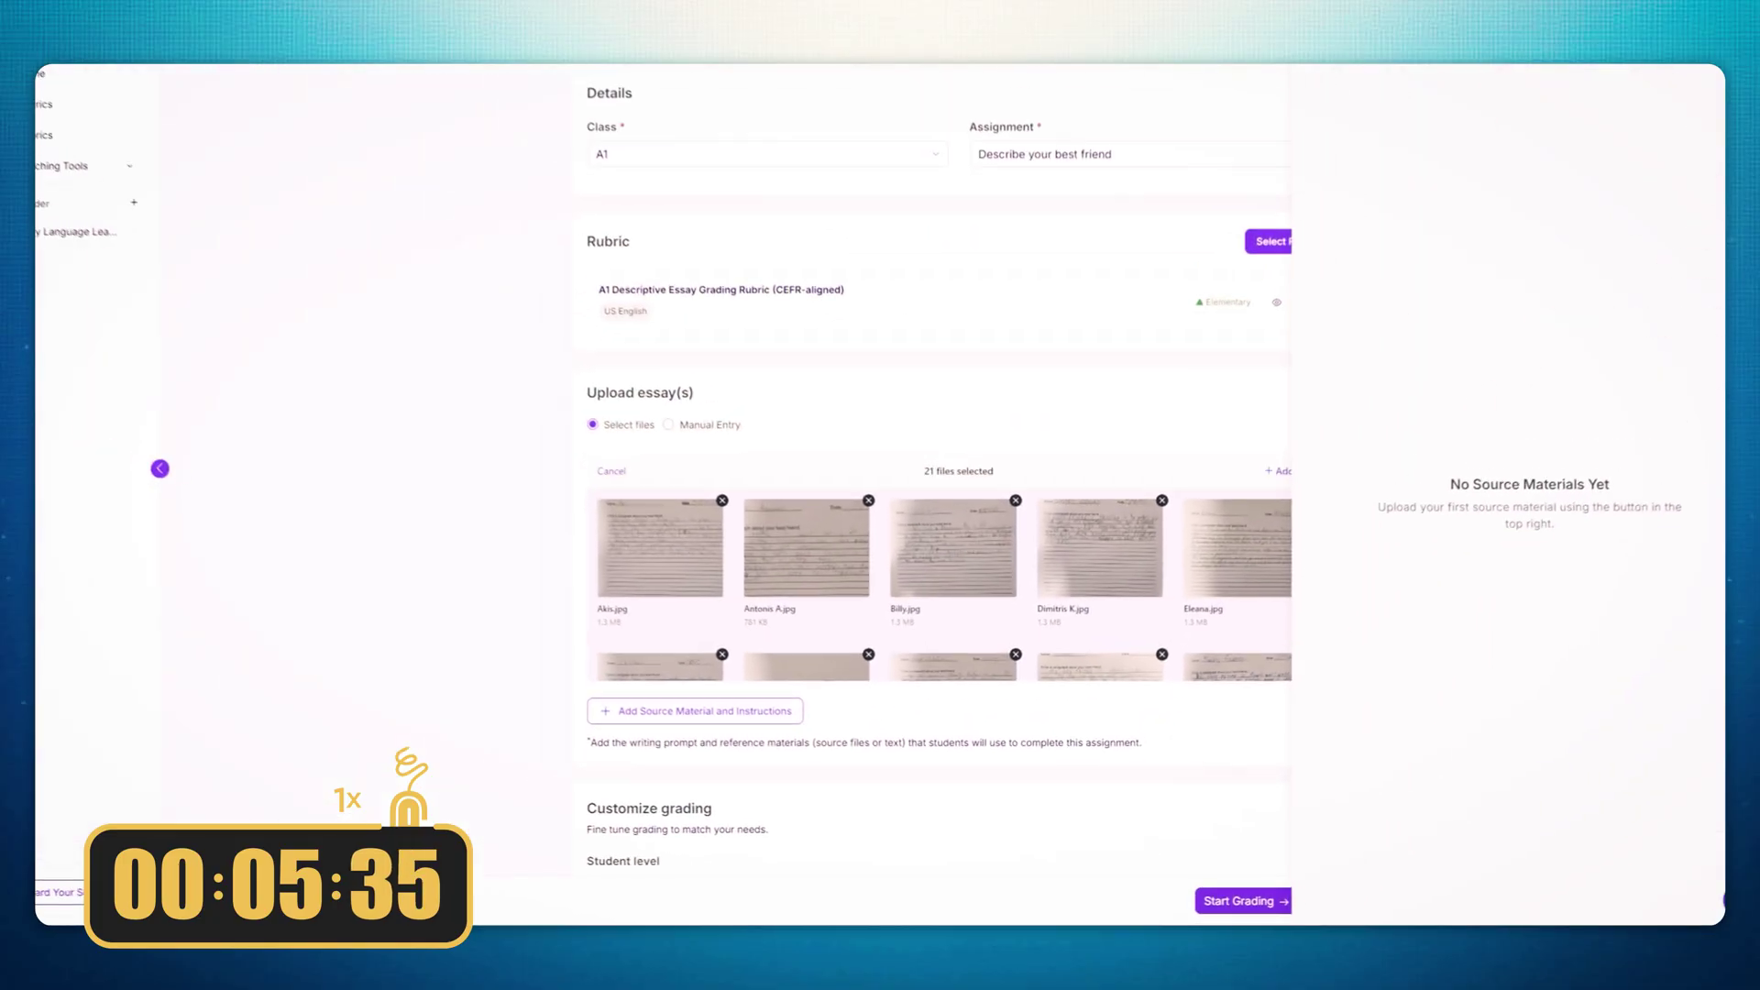
Create source material 'My Best friend Essay' with the pasted essay instructions as manual entry
click(1490, 84)
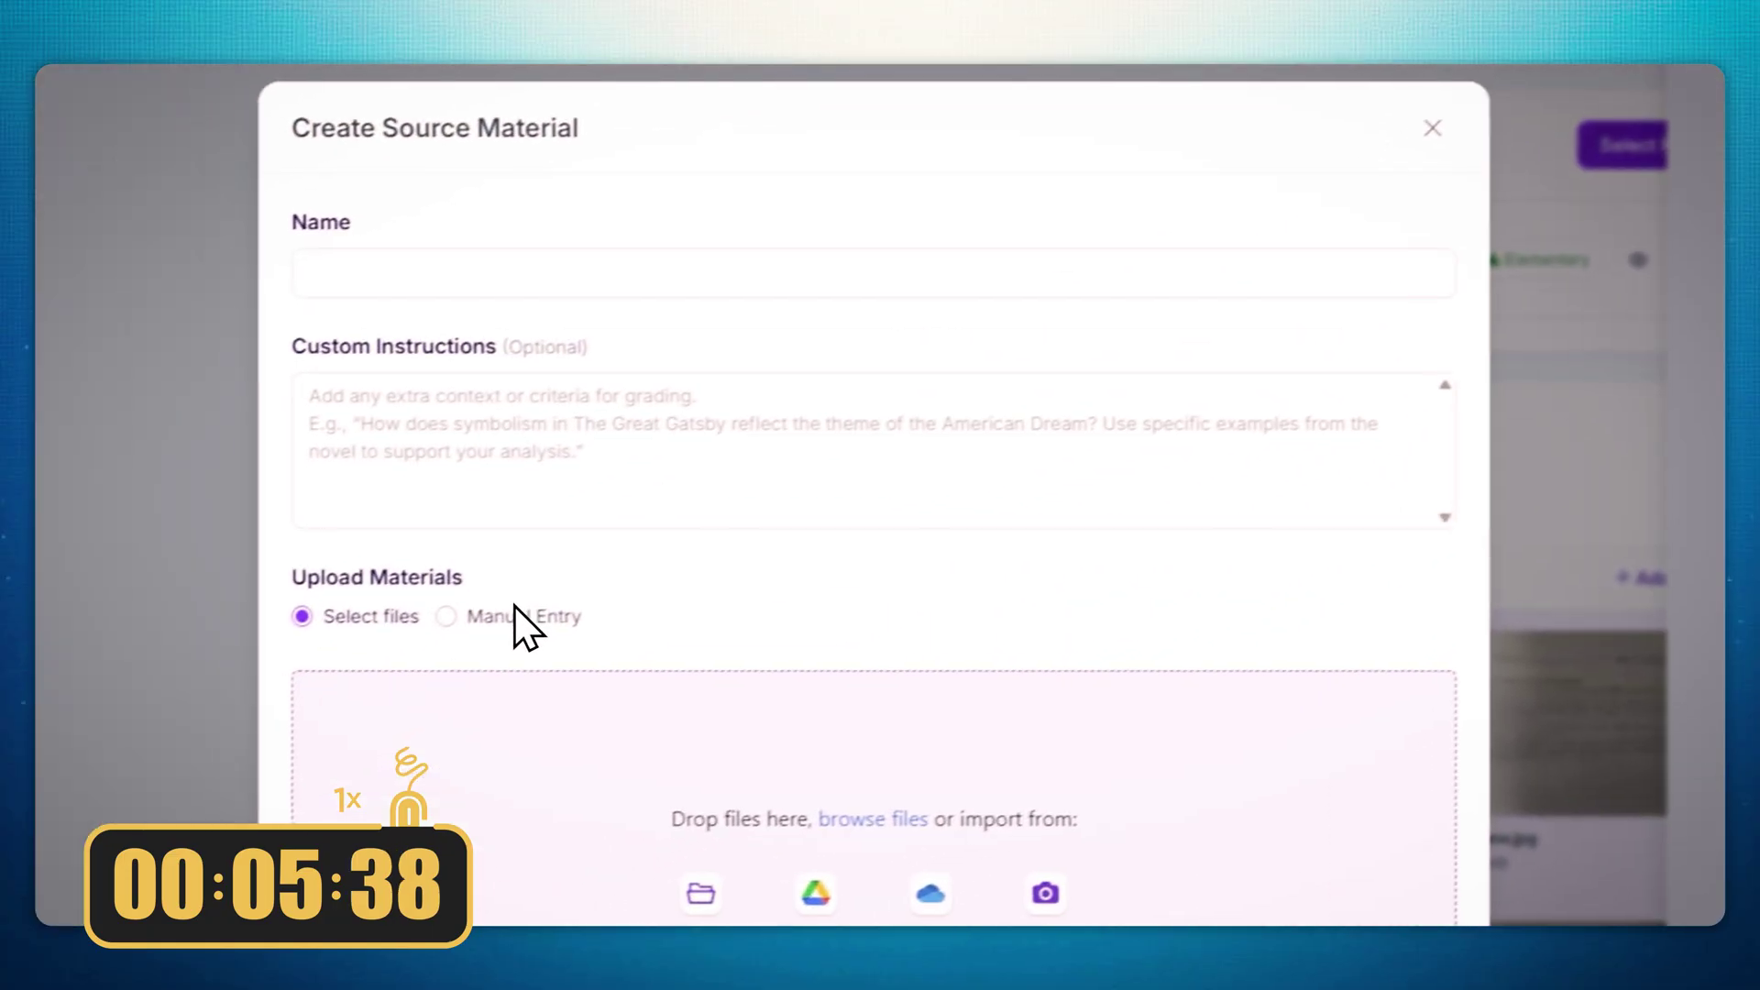
click(516, 285)
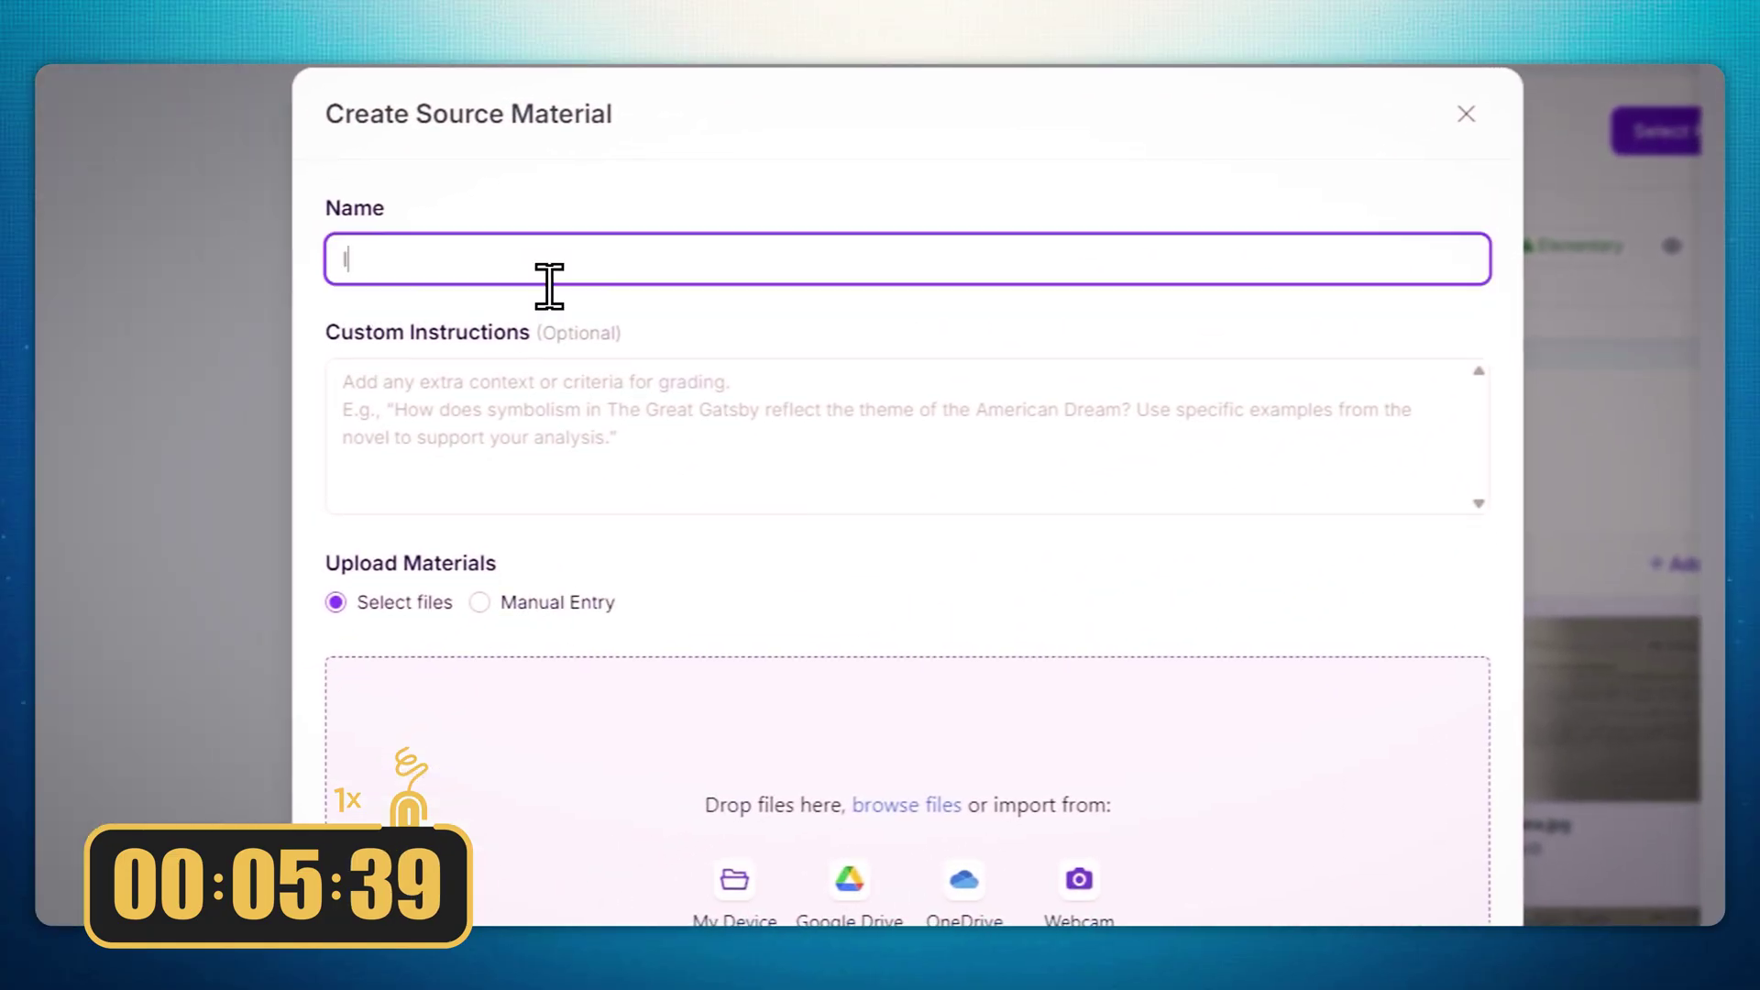
text(My Best friend Essay)
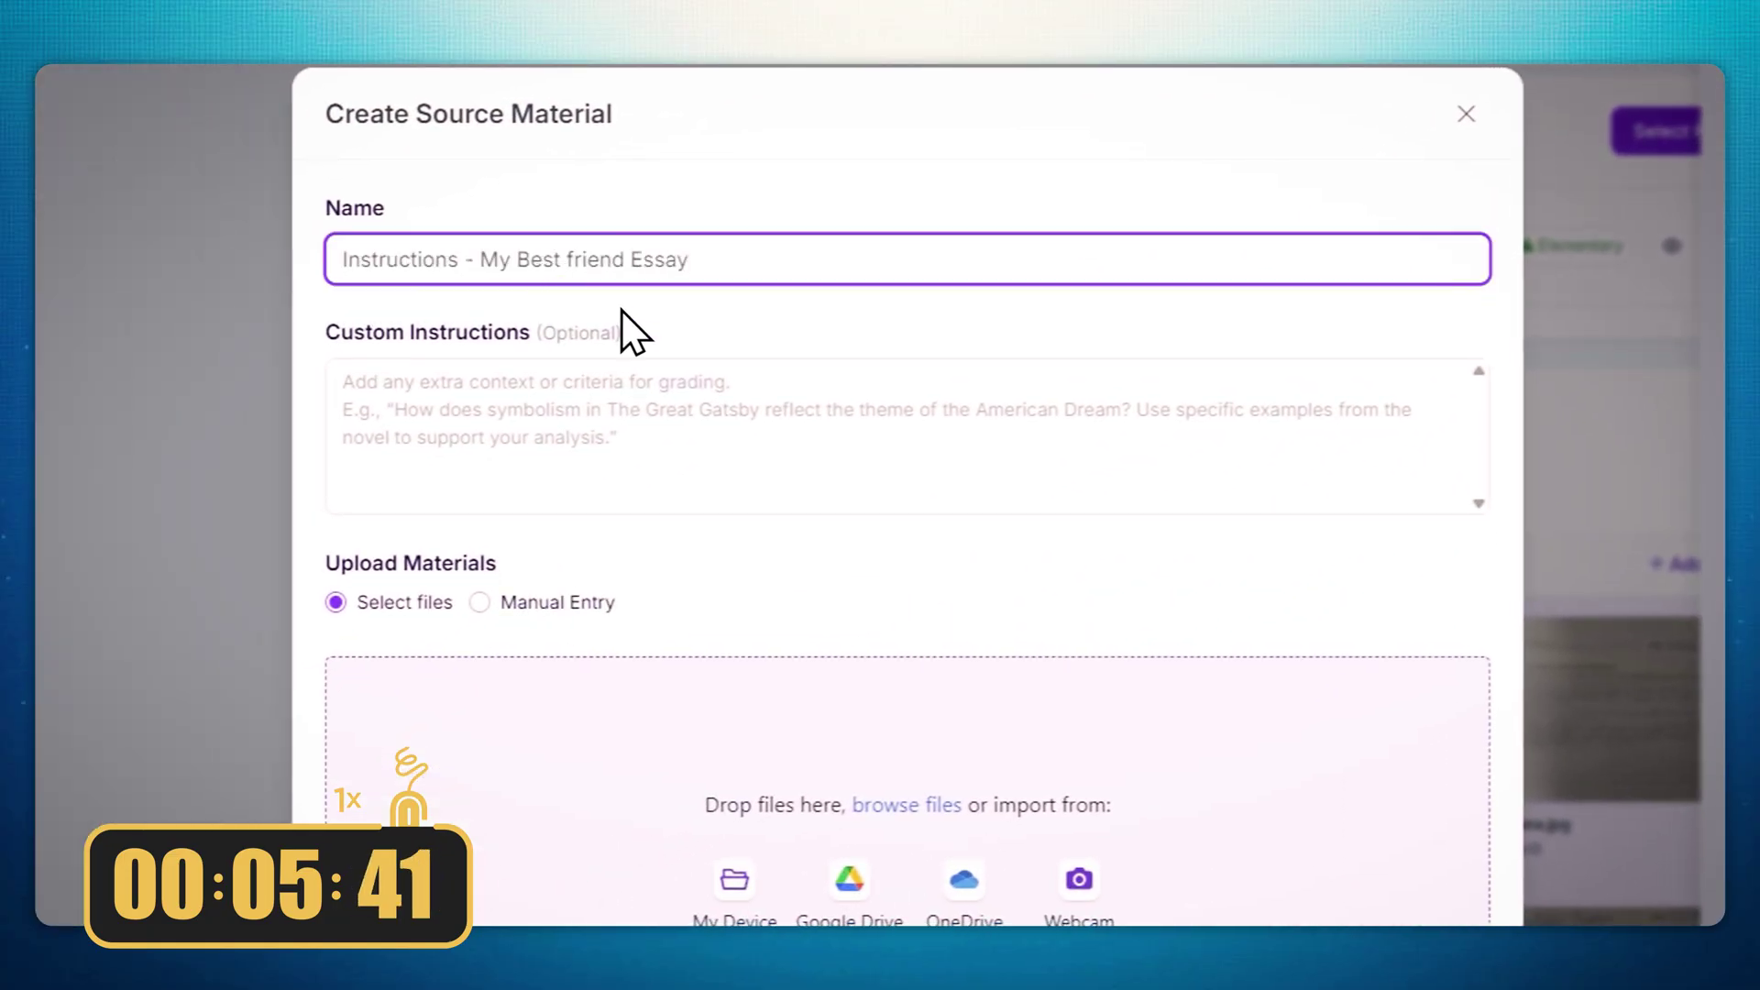
click(586, 601)
scroll(609, 614, down, 2)
click(609, 614)
key(ctrl+v)
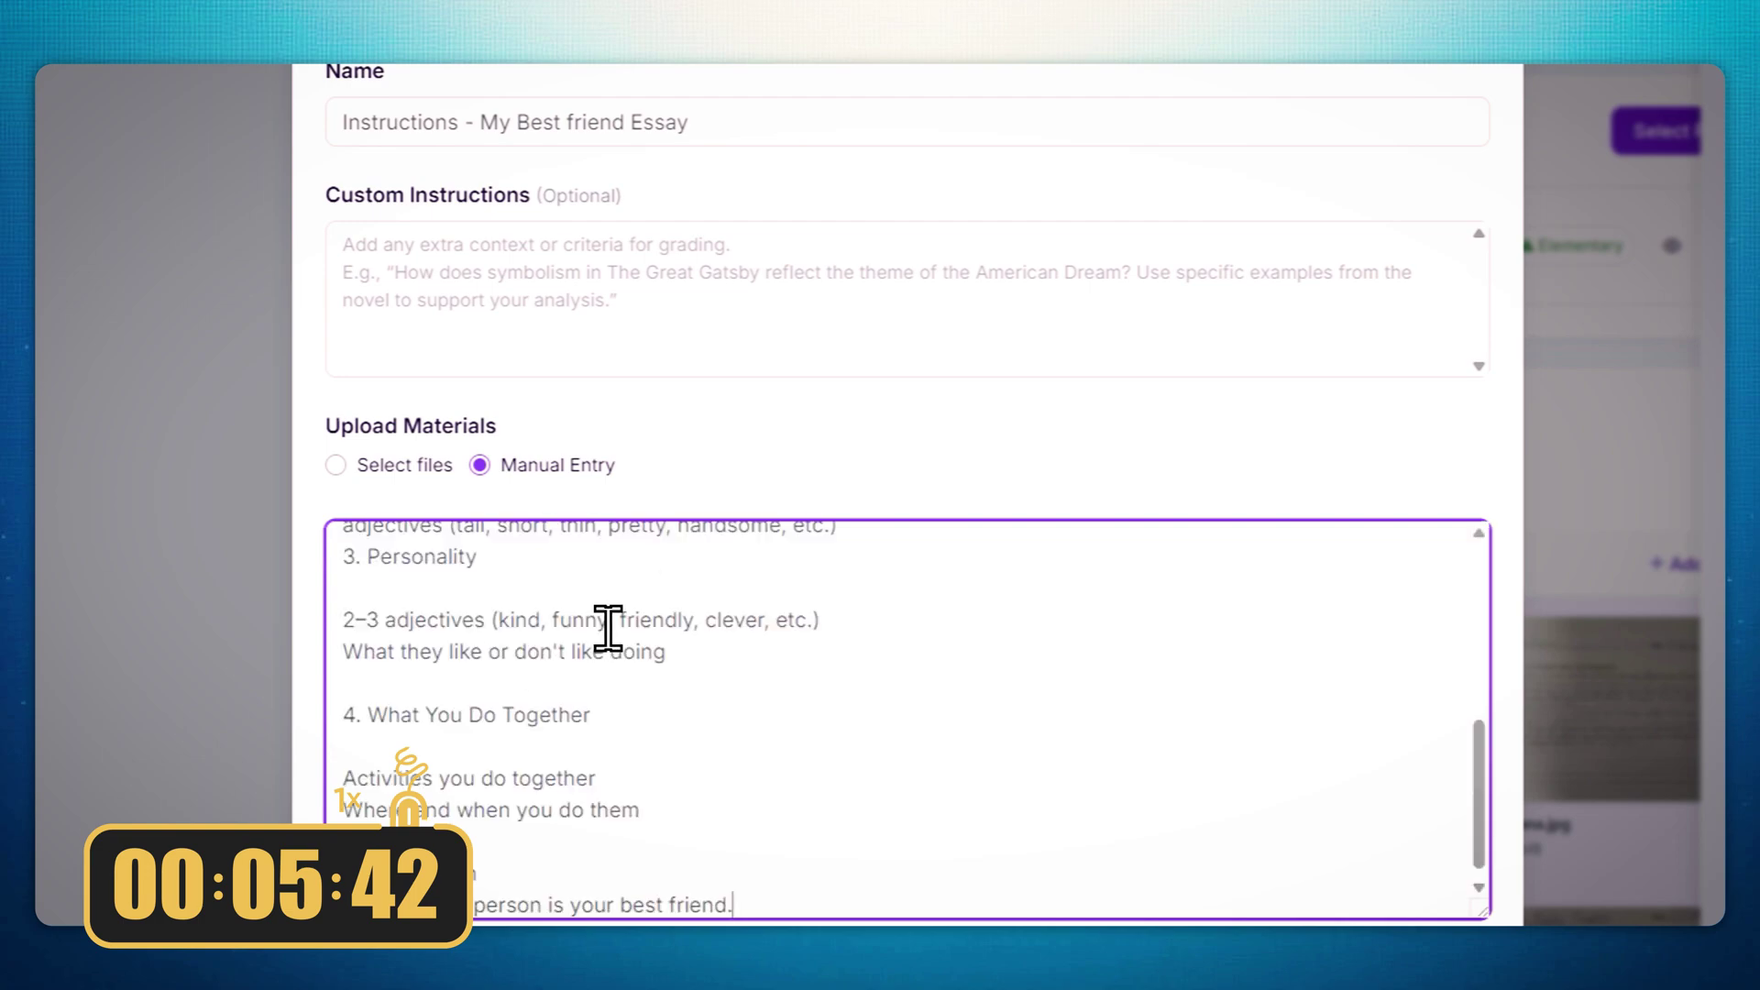
scroll(1106, 794, down, 1)
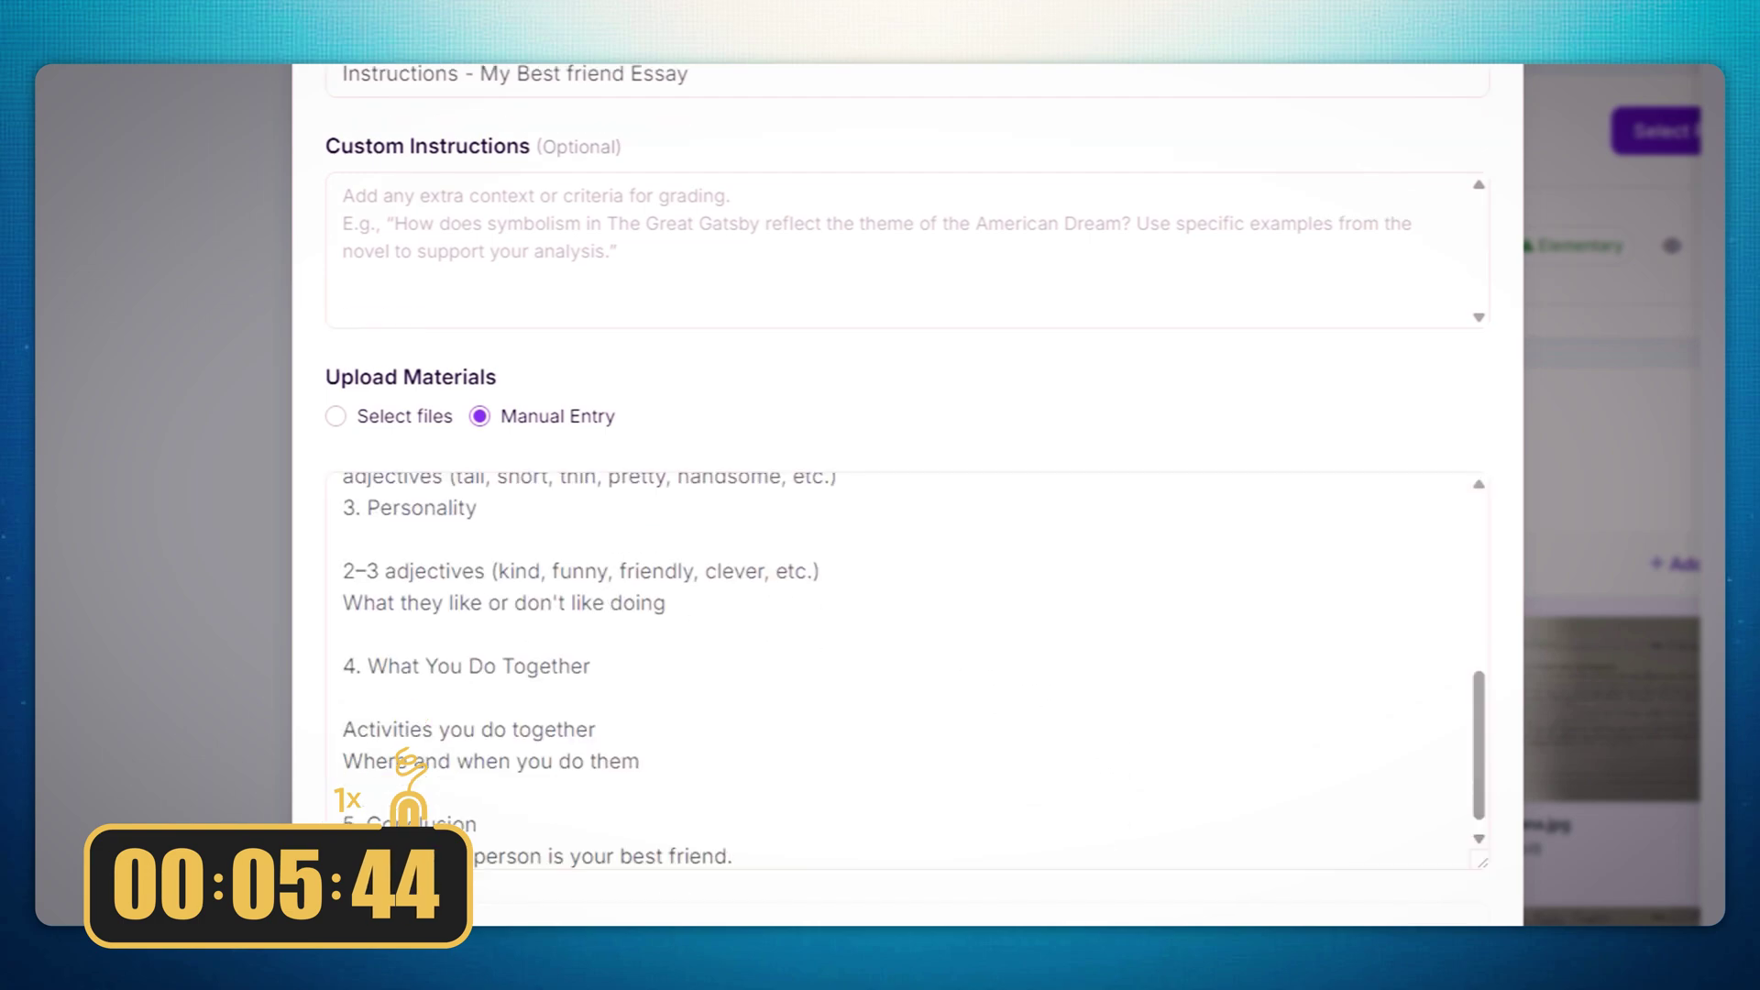
click(1430, 917)
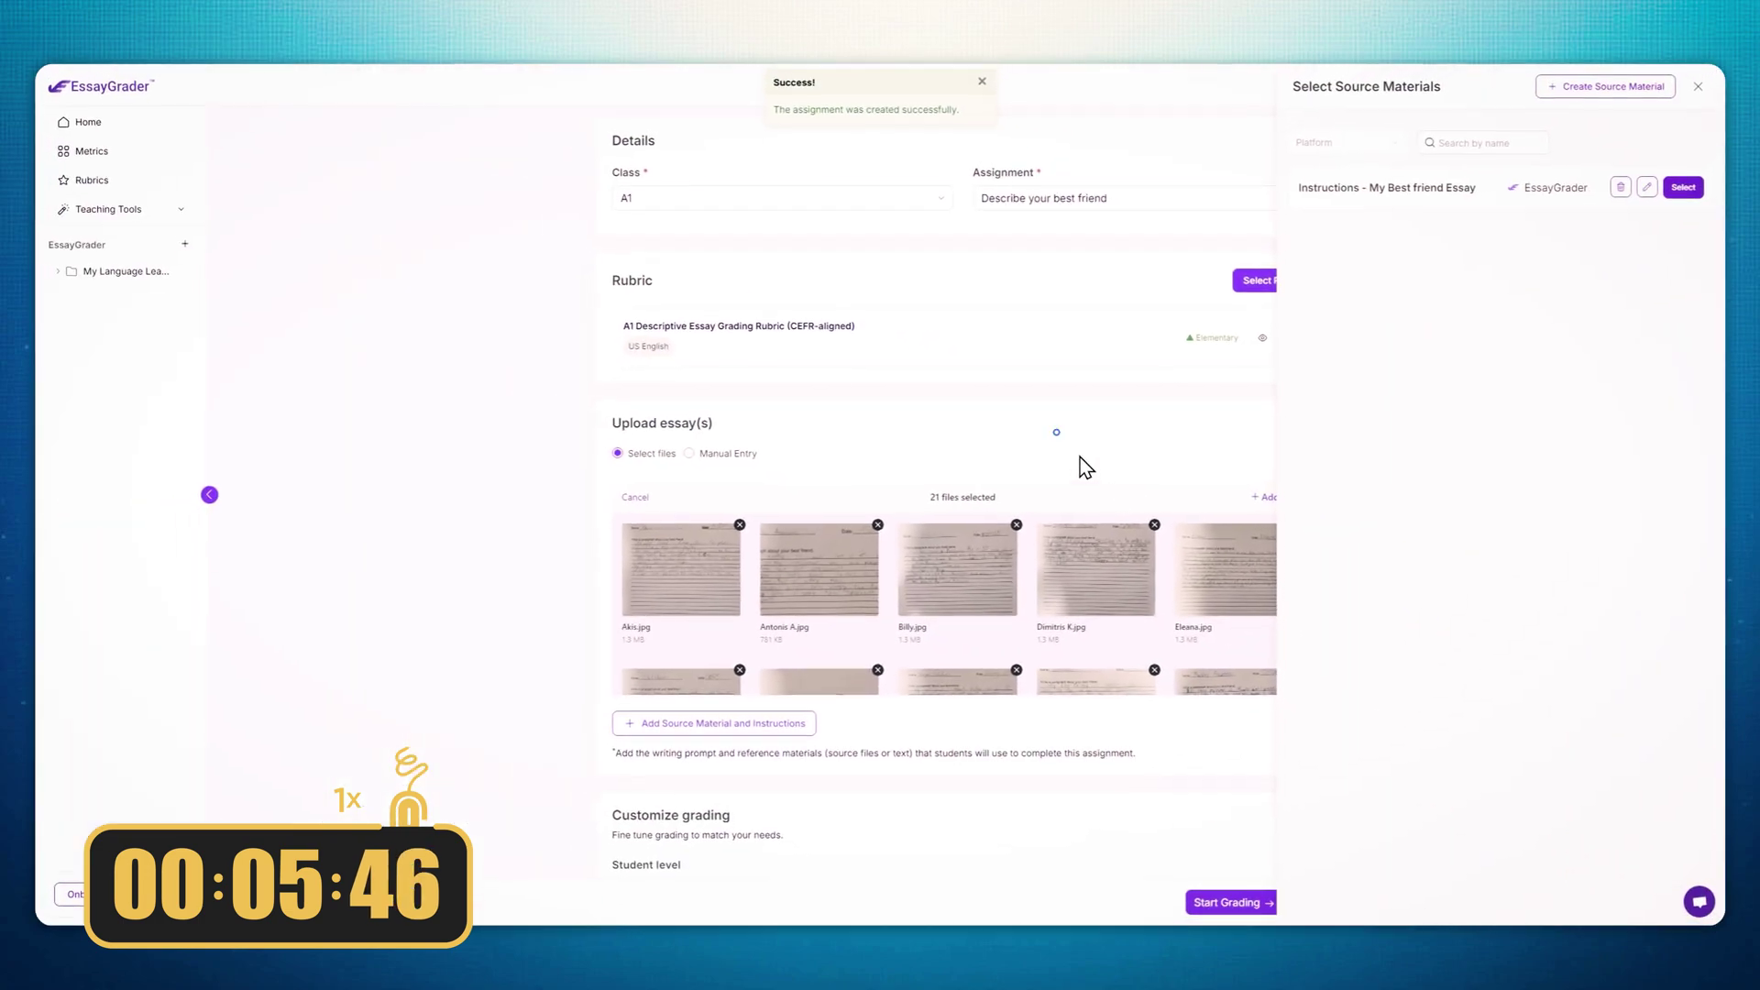
Choose Medium feedback detail under Customize grading and grade the 21 uploaded essays
scroll(1055, 445, down, 2)
scroll(1064, 455, down, 3)
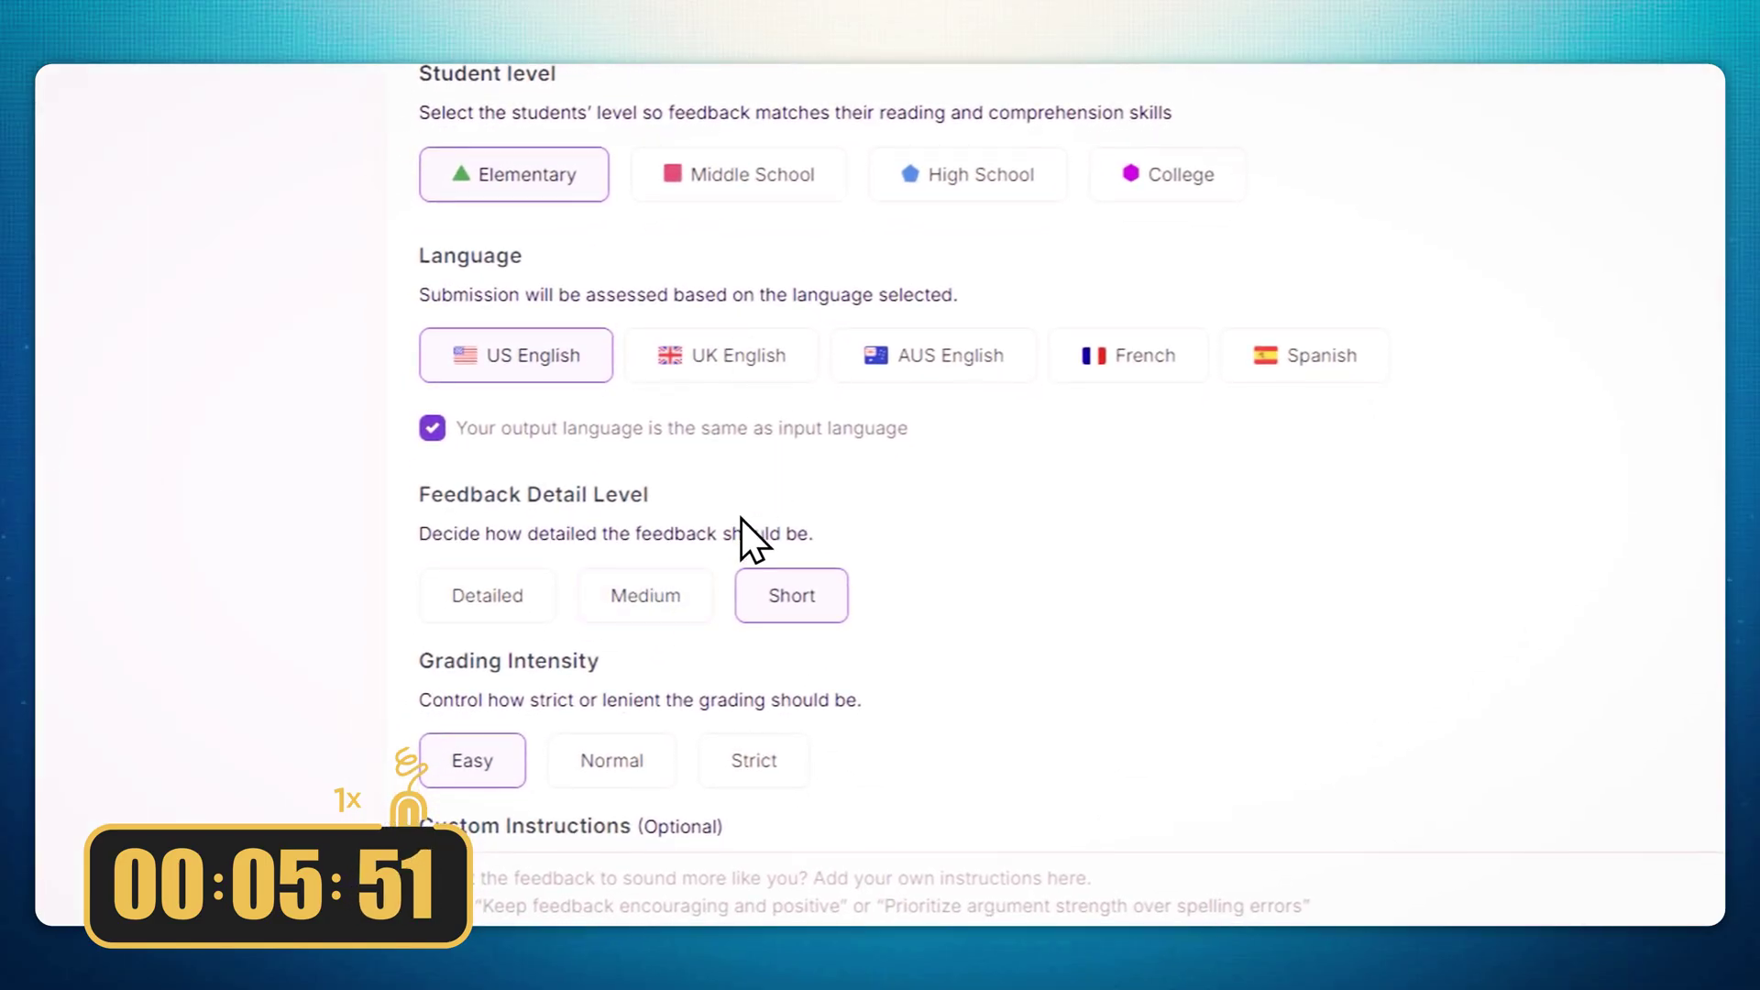
click(683, 605)
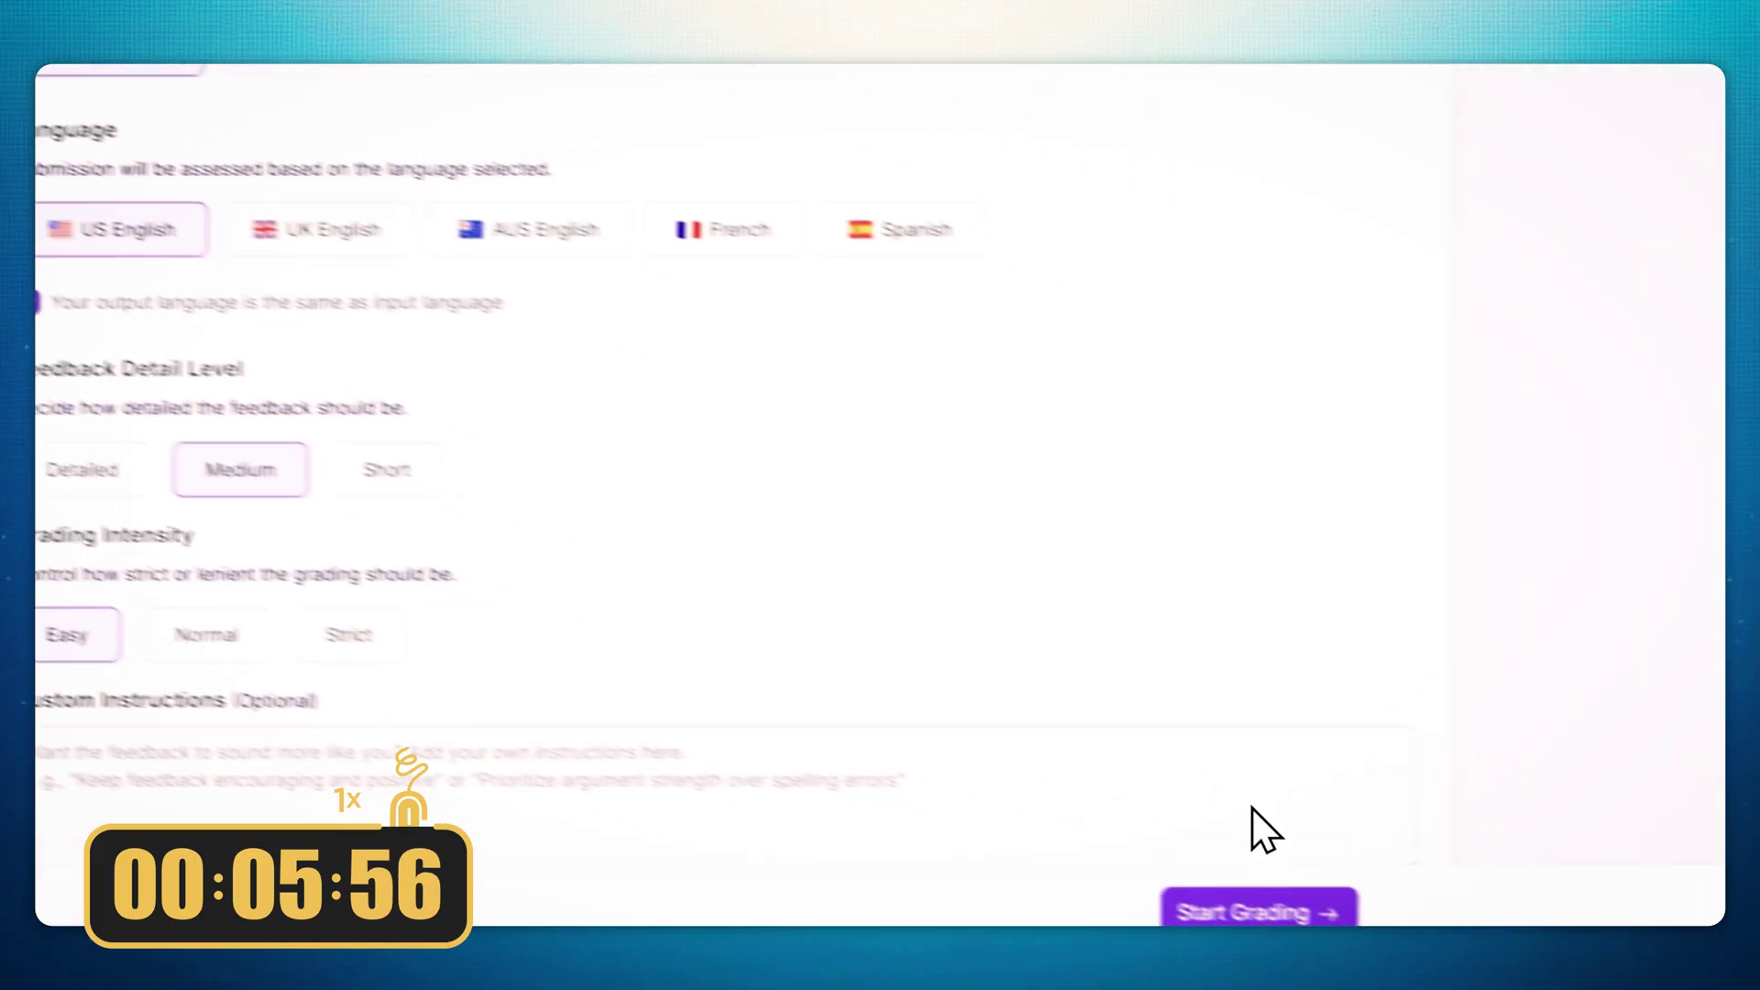
click(1137, 880)
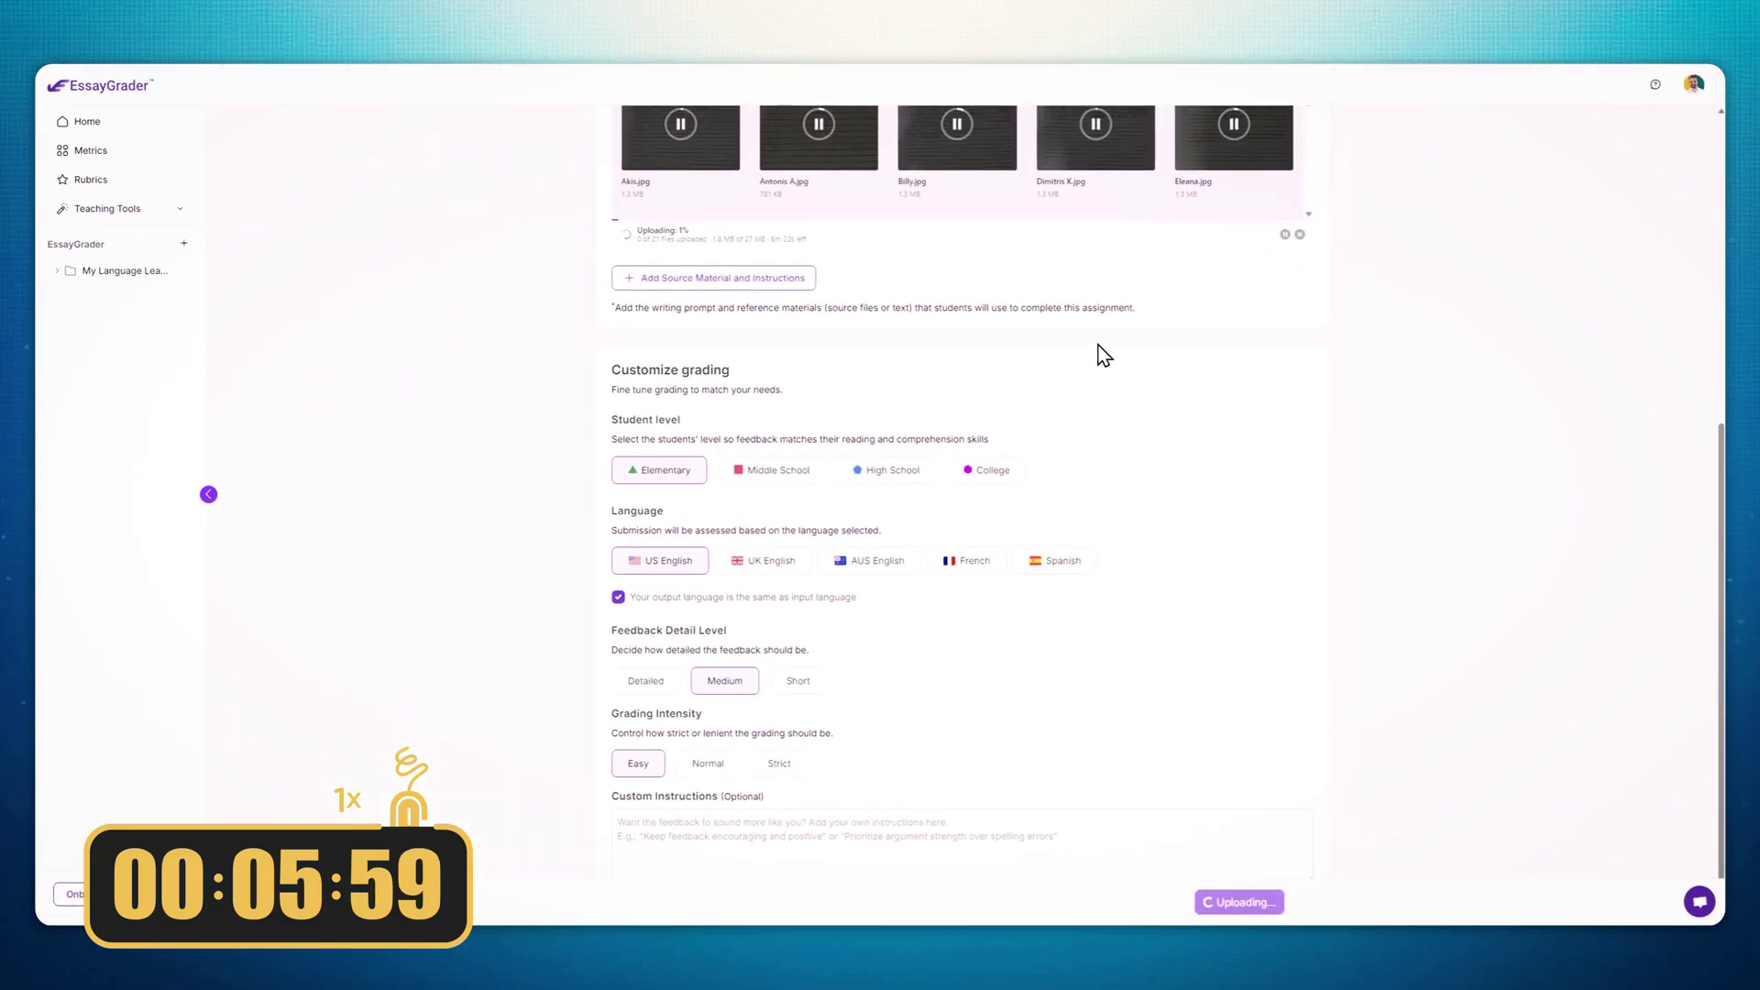
scroll(1100, 348, up, 3)
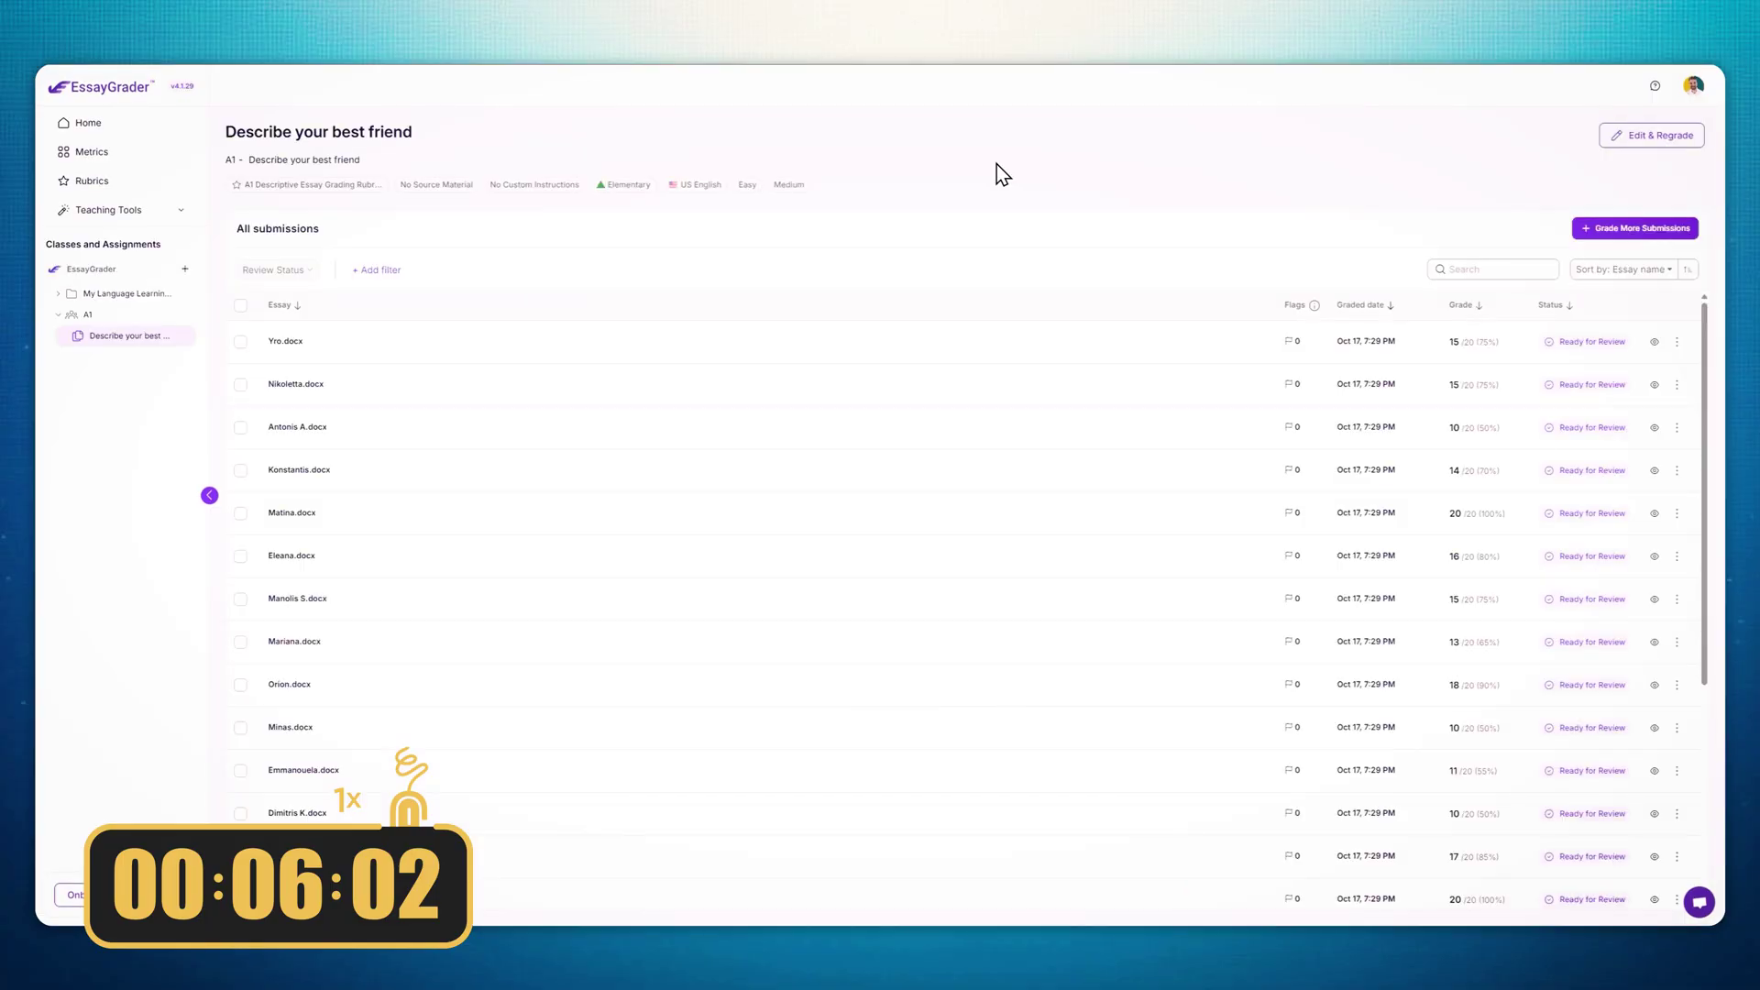
Scroll through the graded submissions, scored 10 to 20 out of 20, and back up
scroll(1457, 425, down, 5)
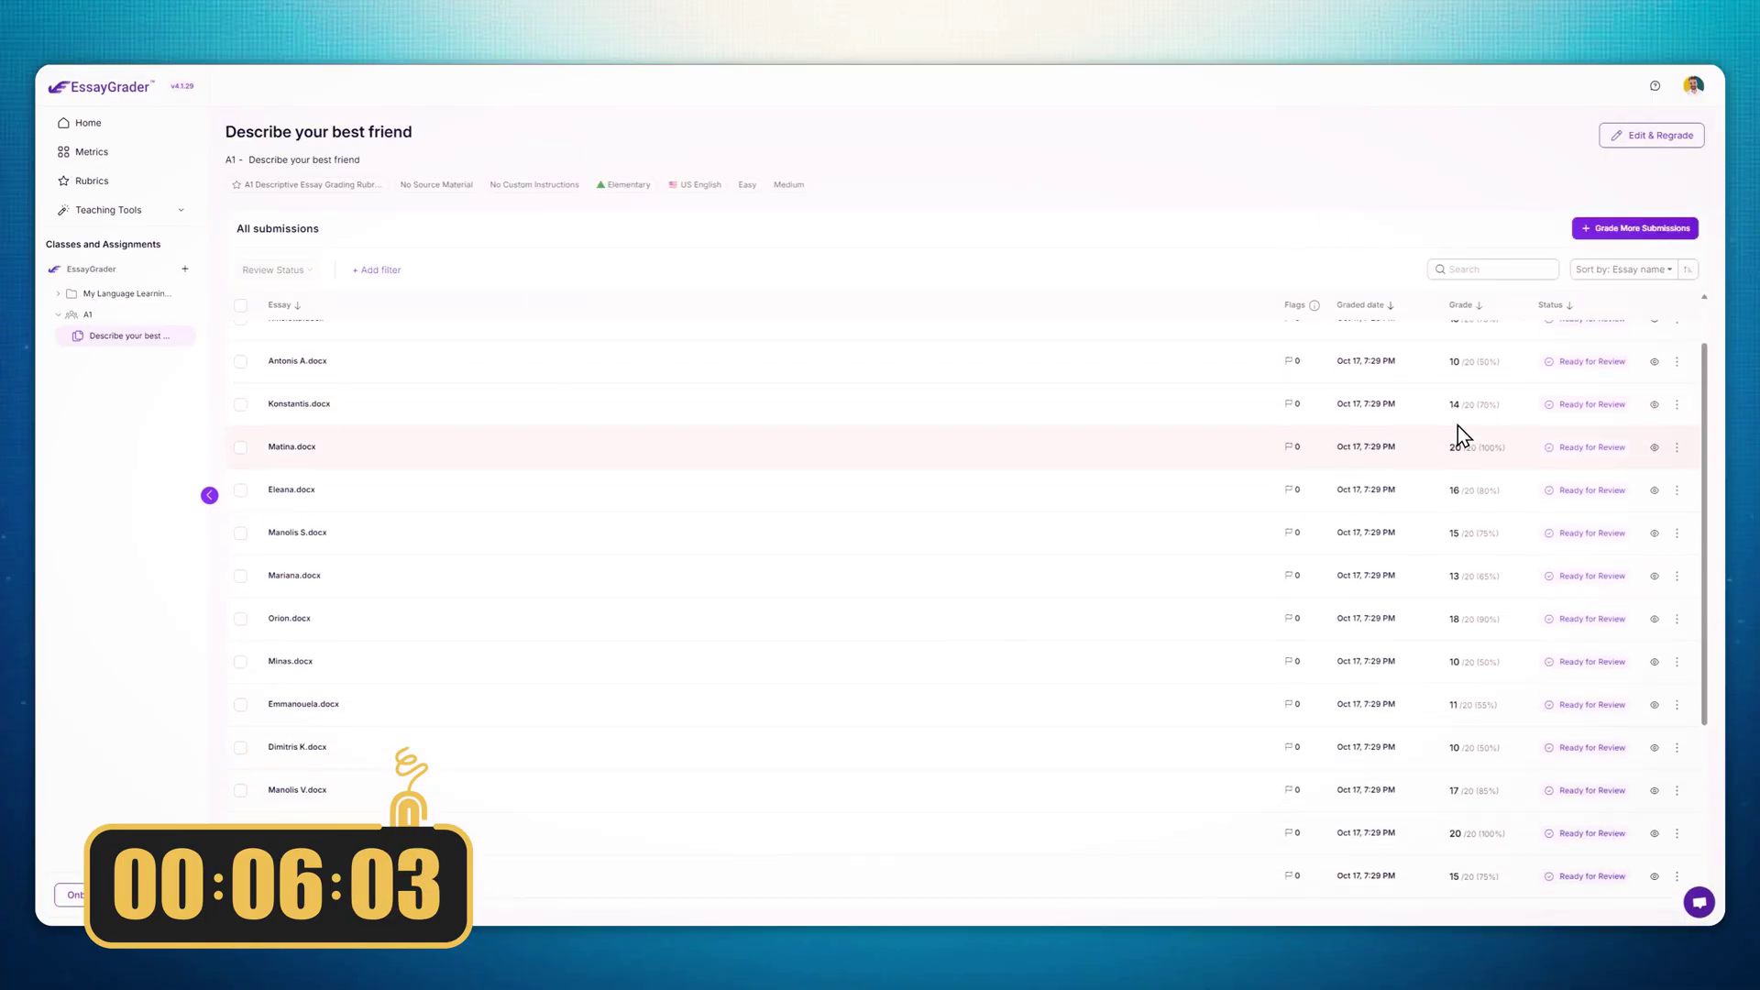
scroll(1494, 807, up, 5)
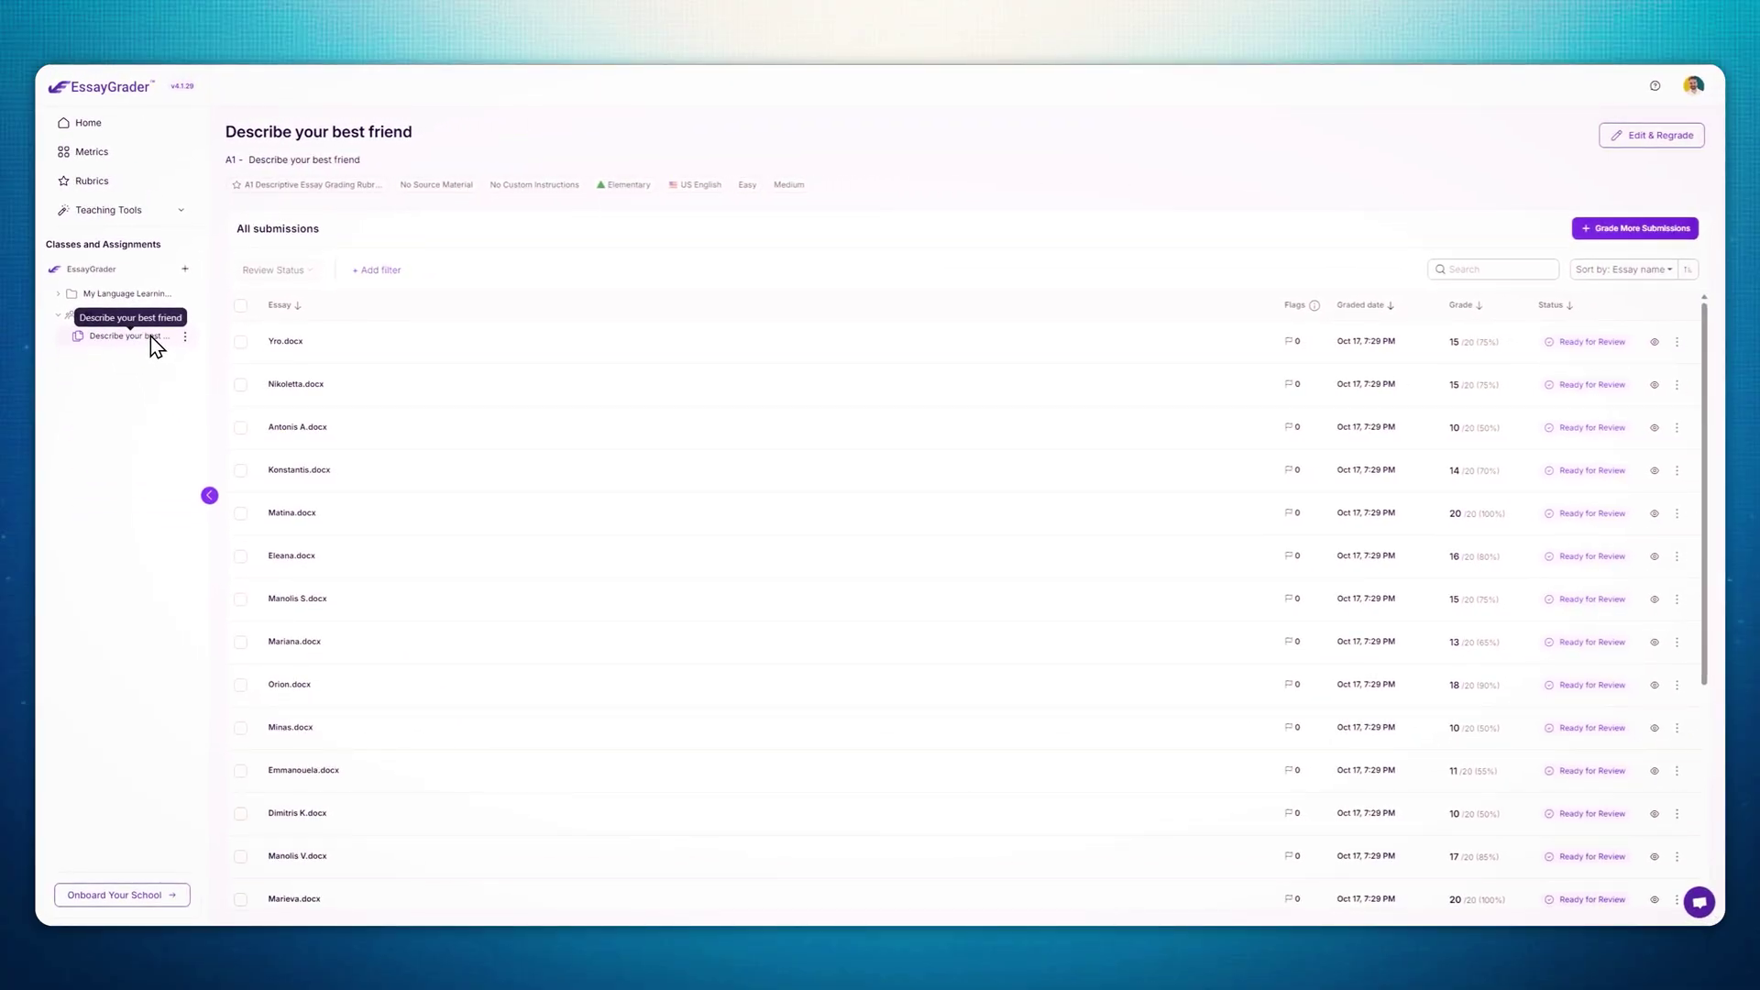
Open the Yro.docx review with the page zoomed to 125%
click(271, 345)
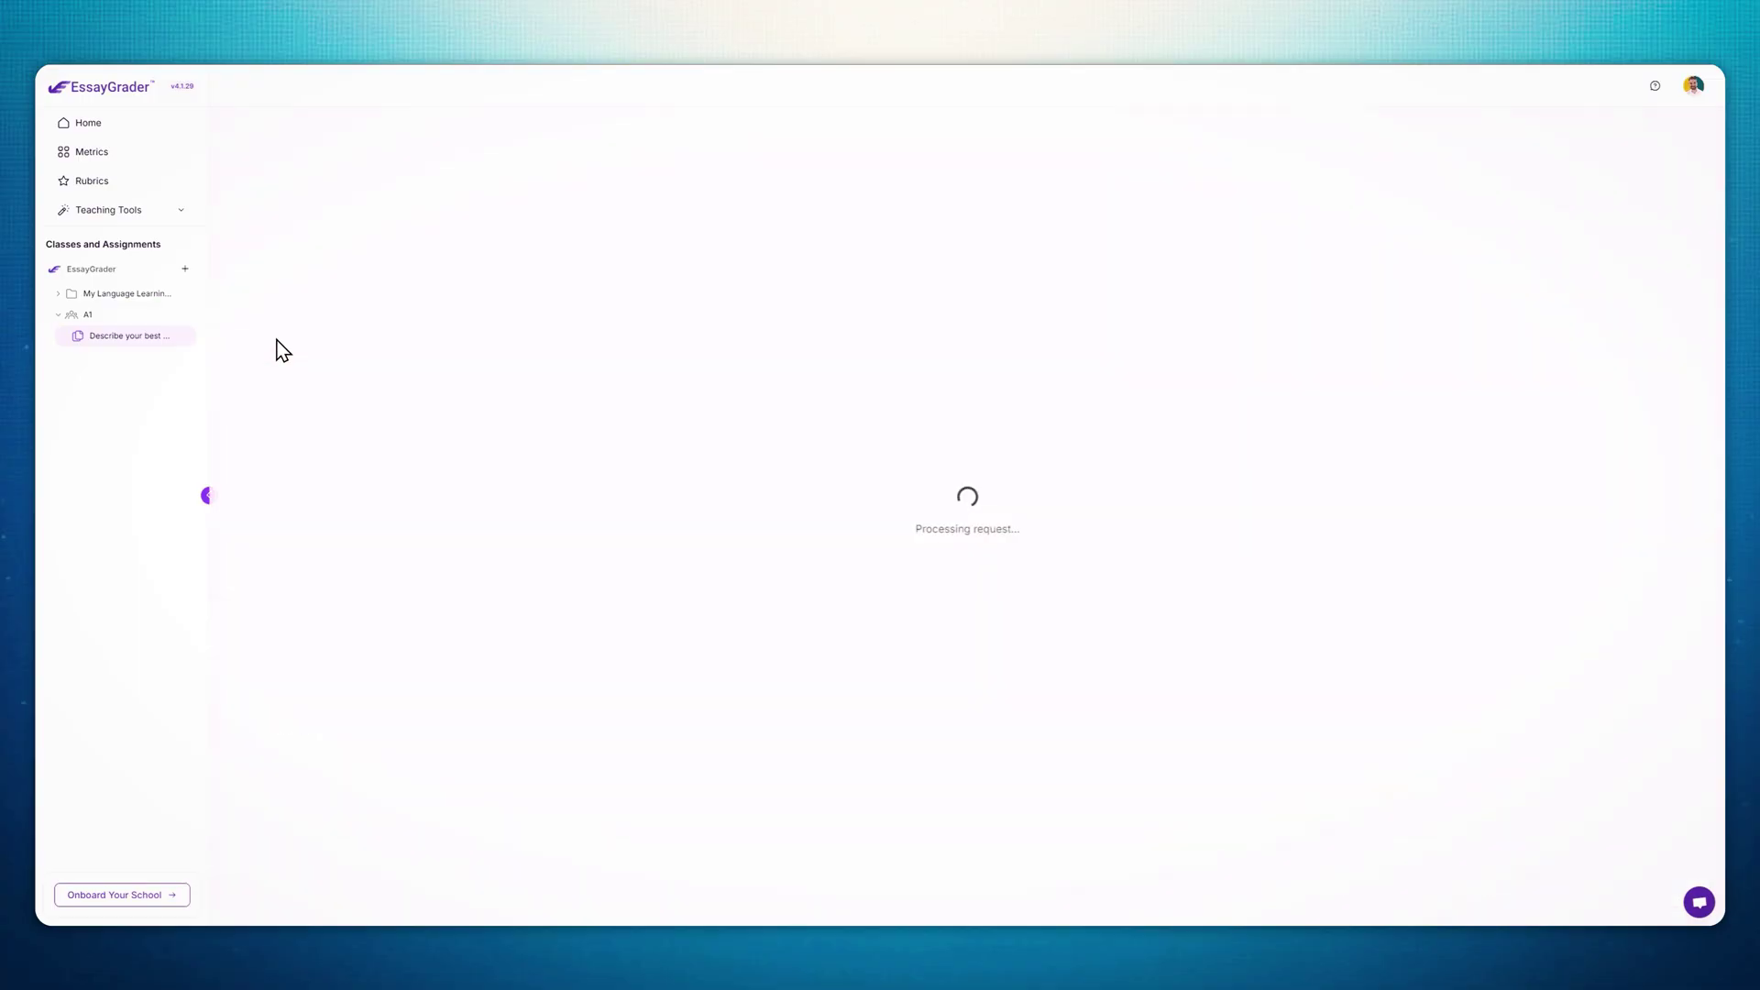
key(ctrl+plus)
key(ctrl+plus)
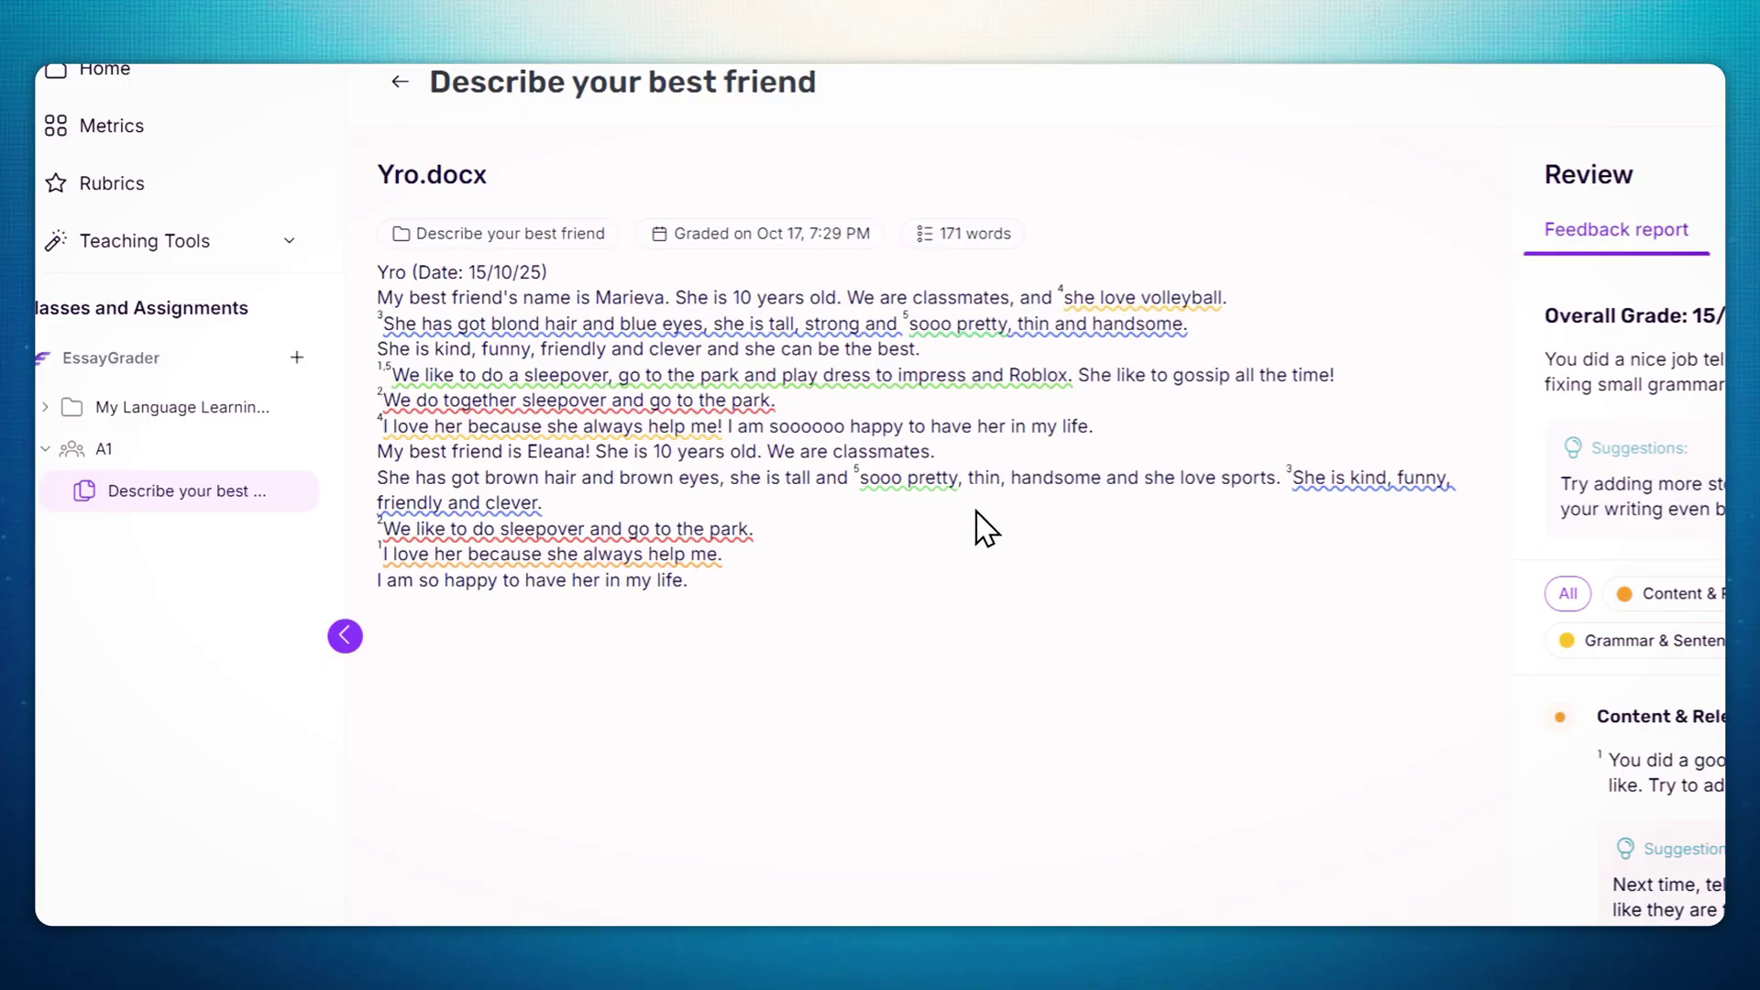
click(1160, 300)
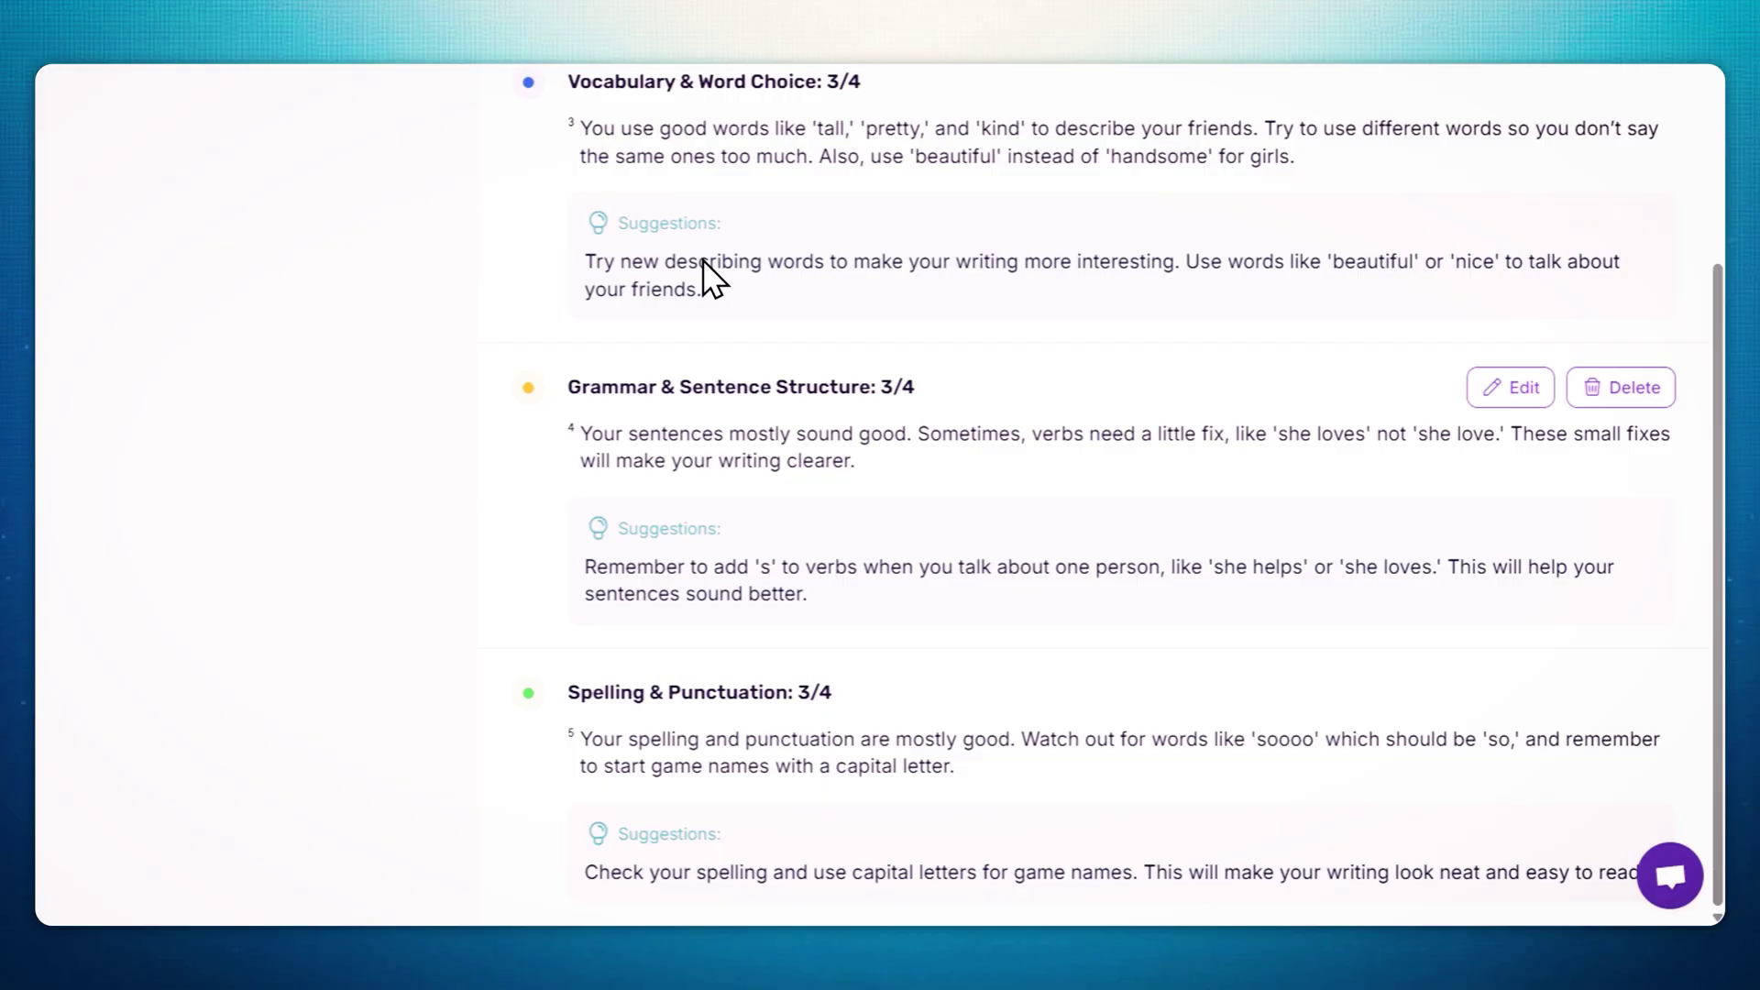
Highlight the Grammar & Sentence Structure heading, feedback and suggestion paragraphs
drag(935, 388, 635, 402)
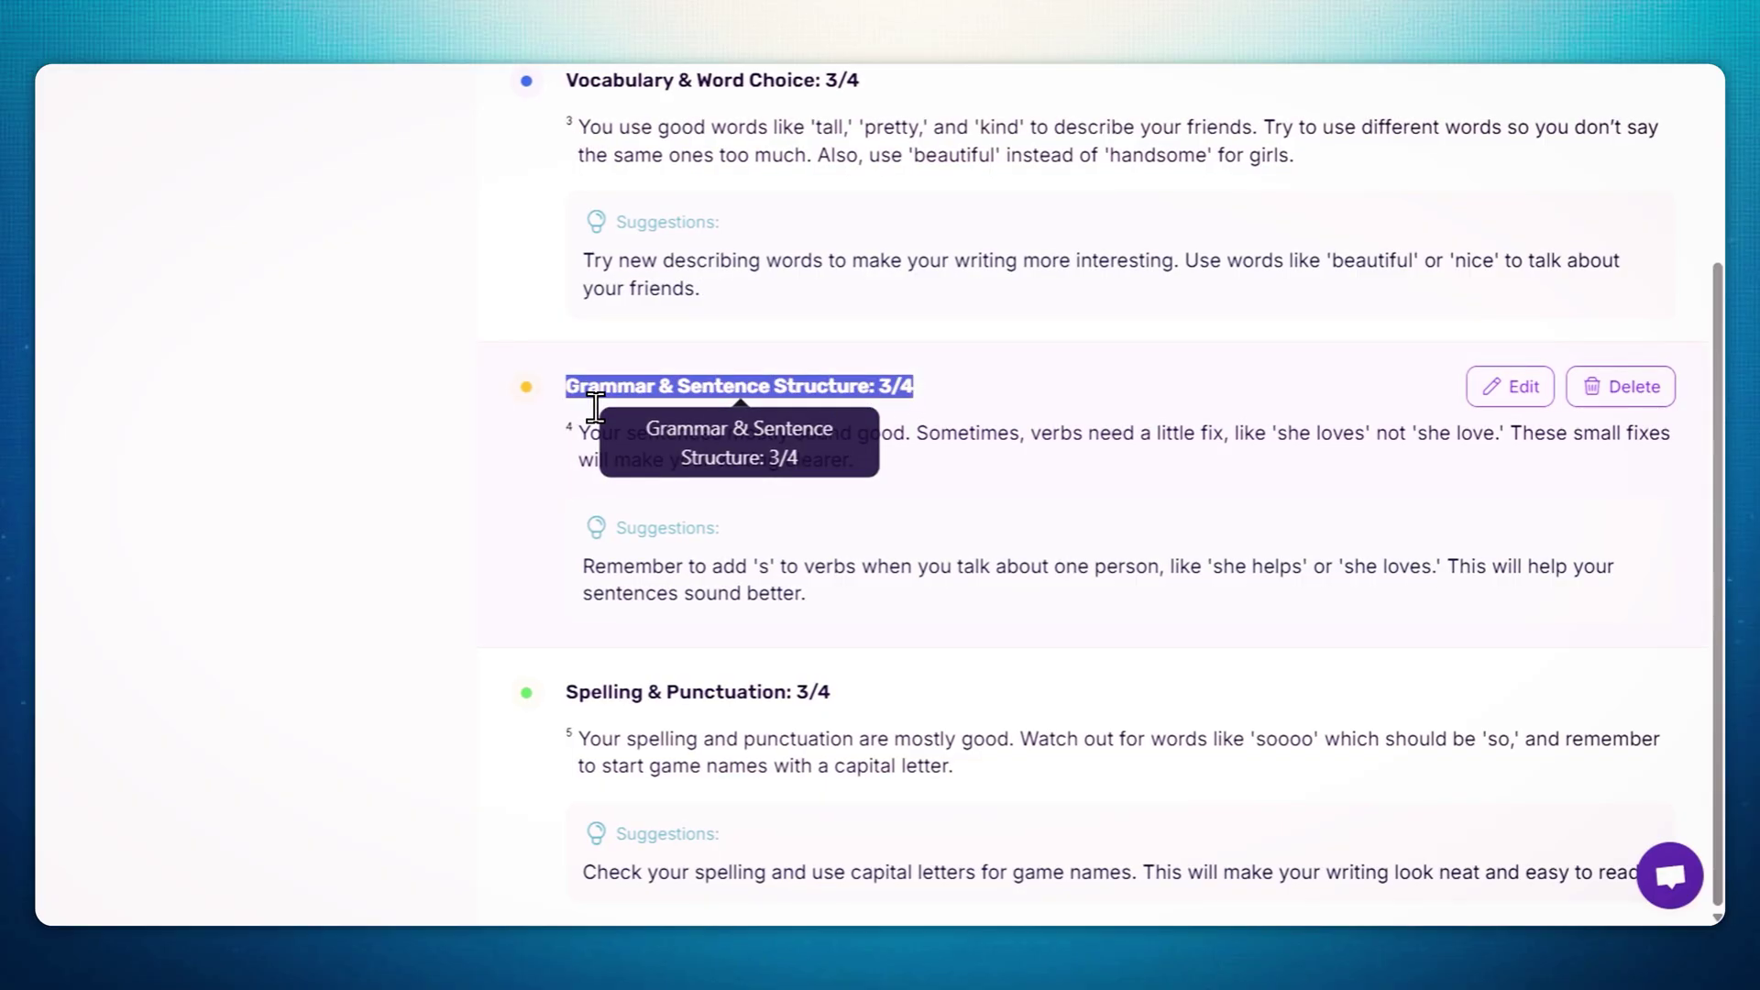
drag(887, 475, 576, 433)
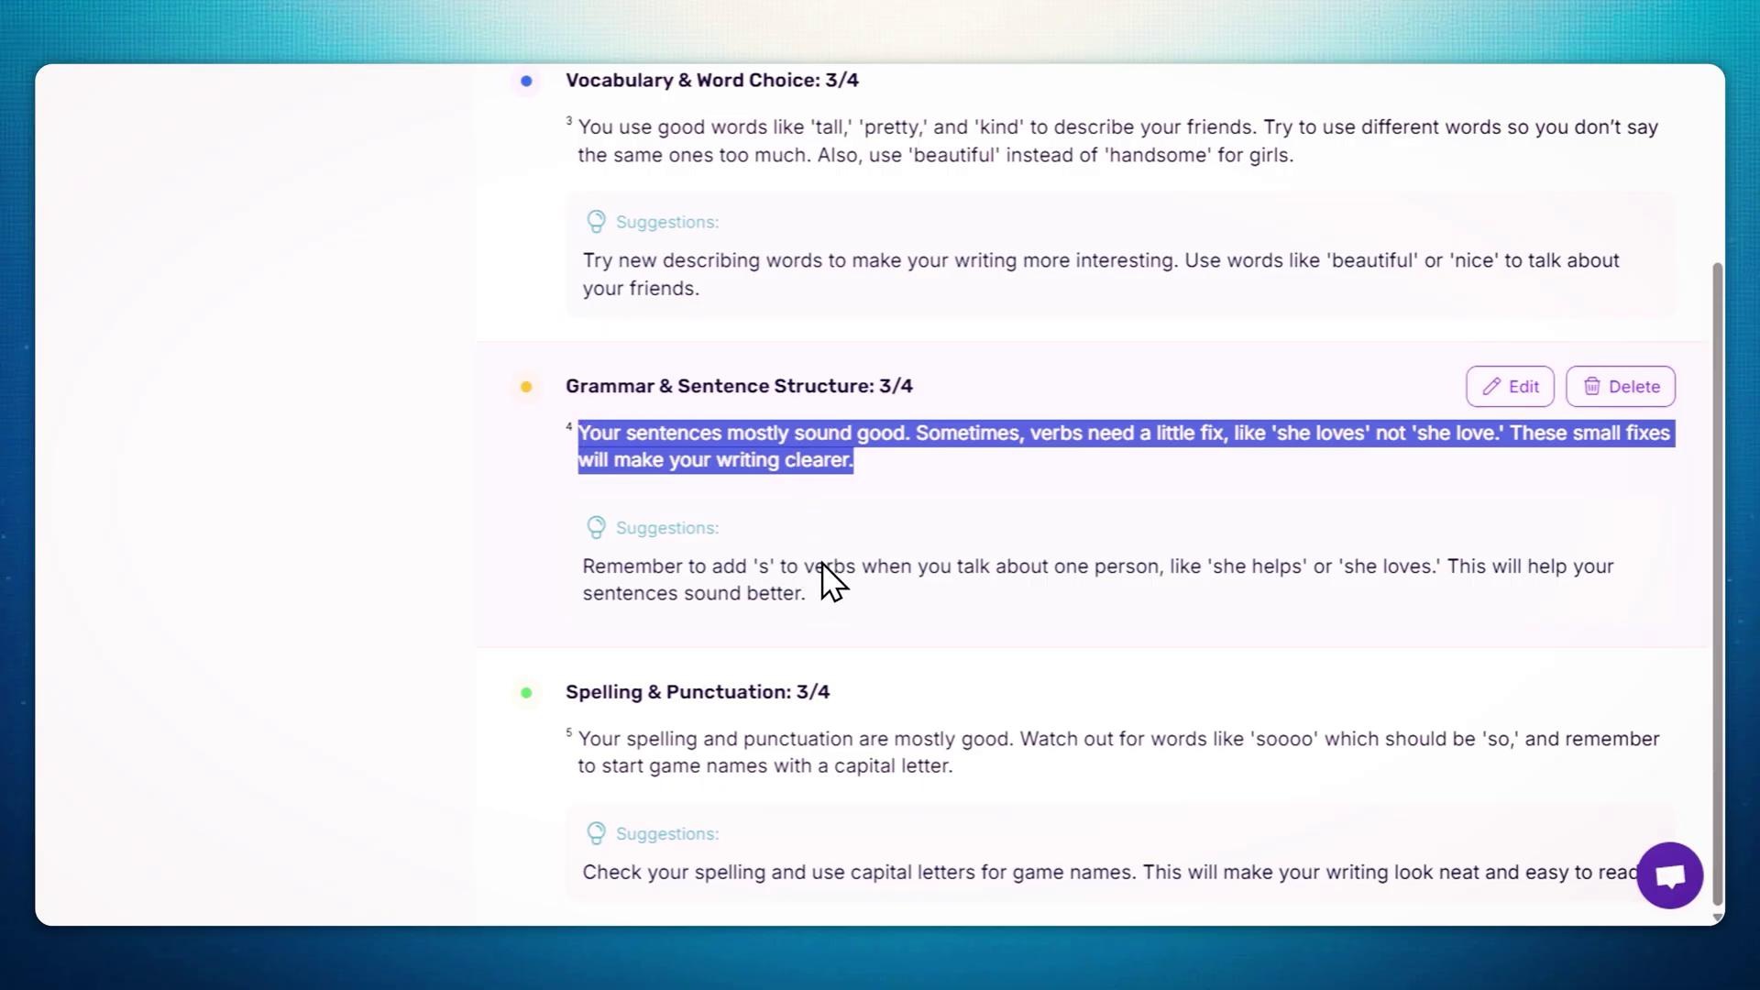
drag(818, 607, 587, 564)
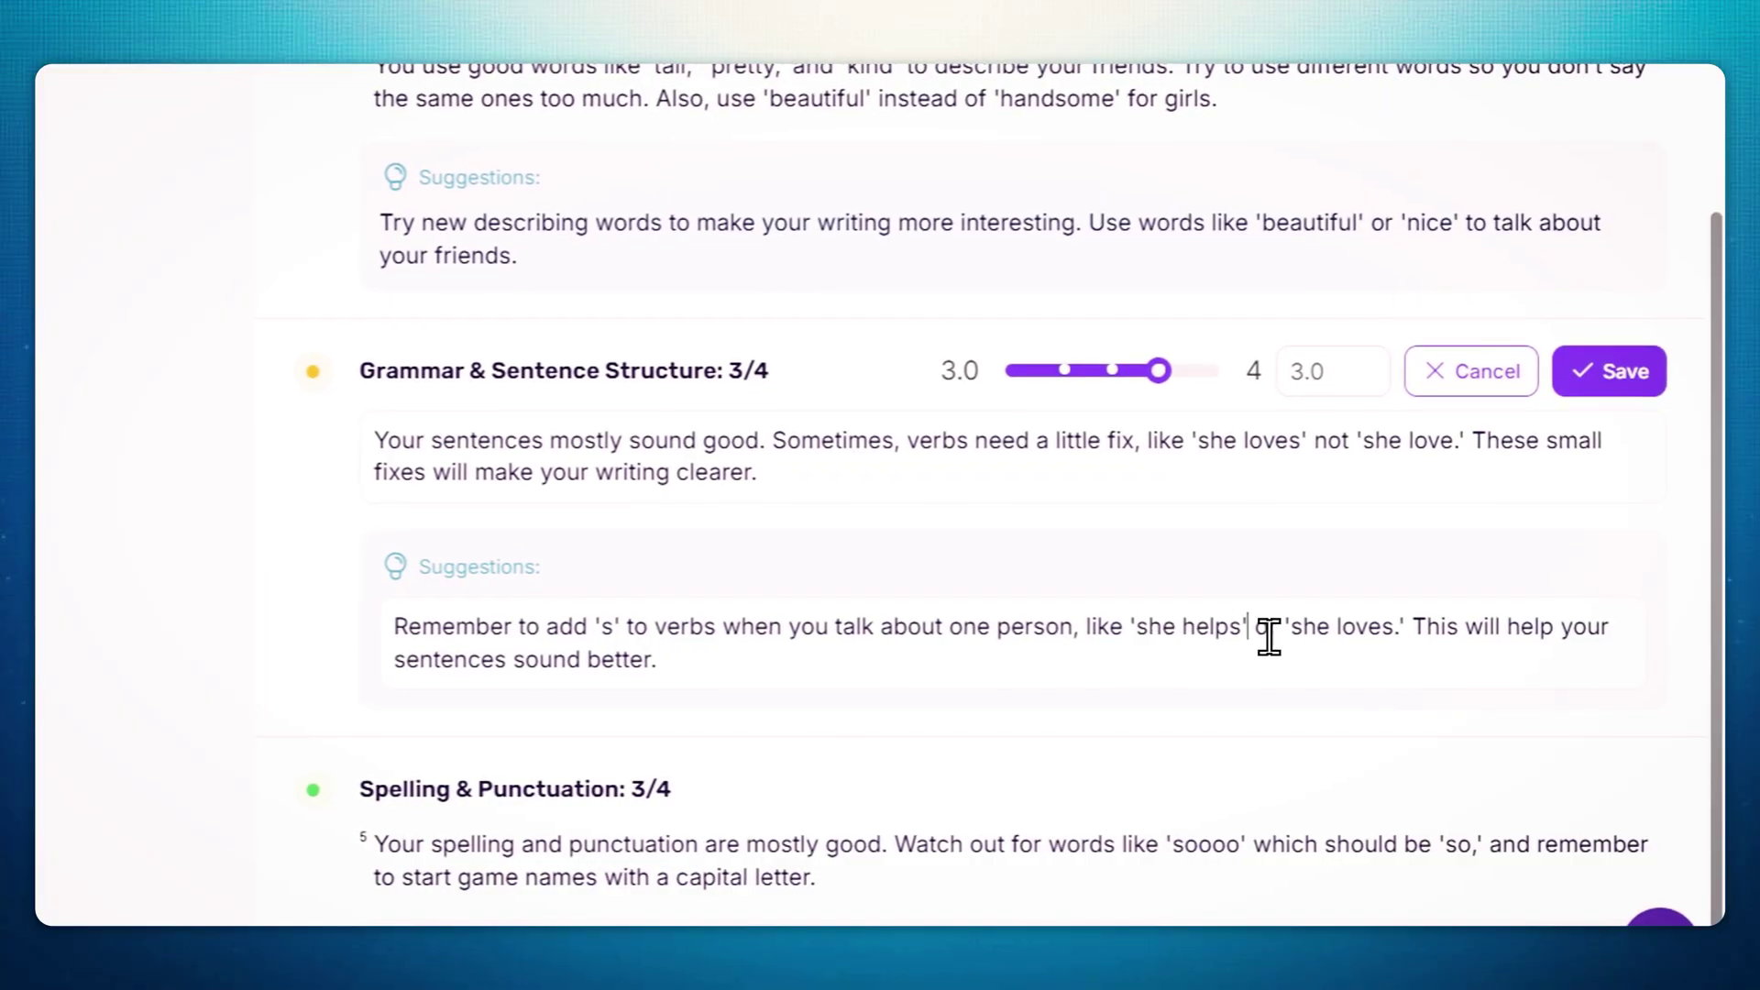
Add 'she likes' to the grammar suggestion, drop the score to 2.5/4, and open the Grammar report
click(1268, 636)
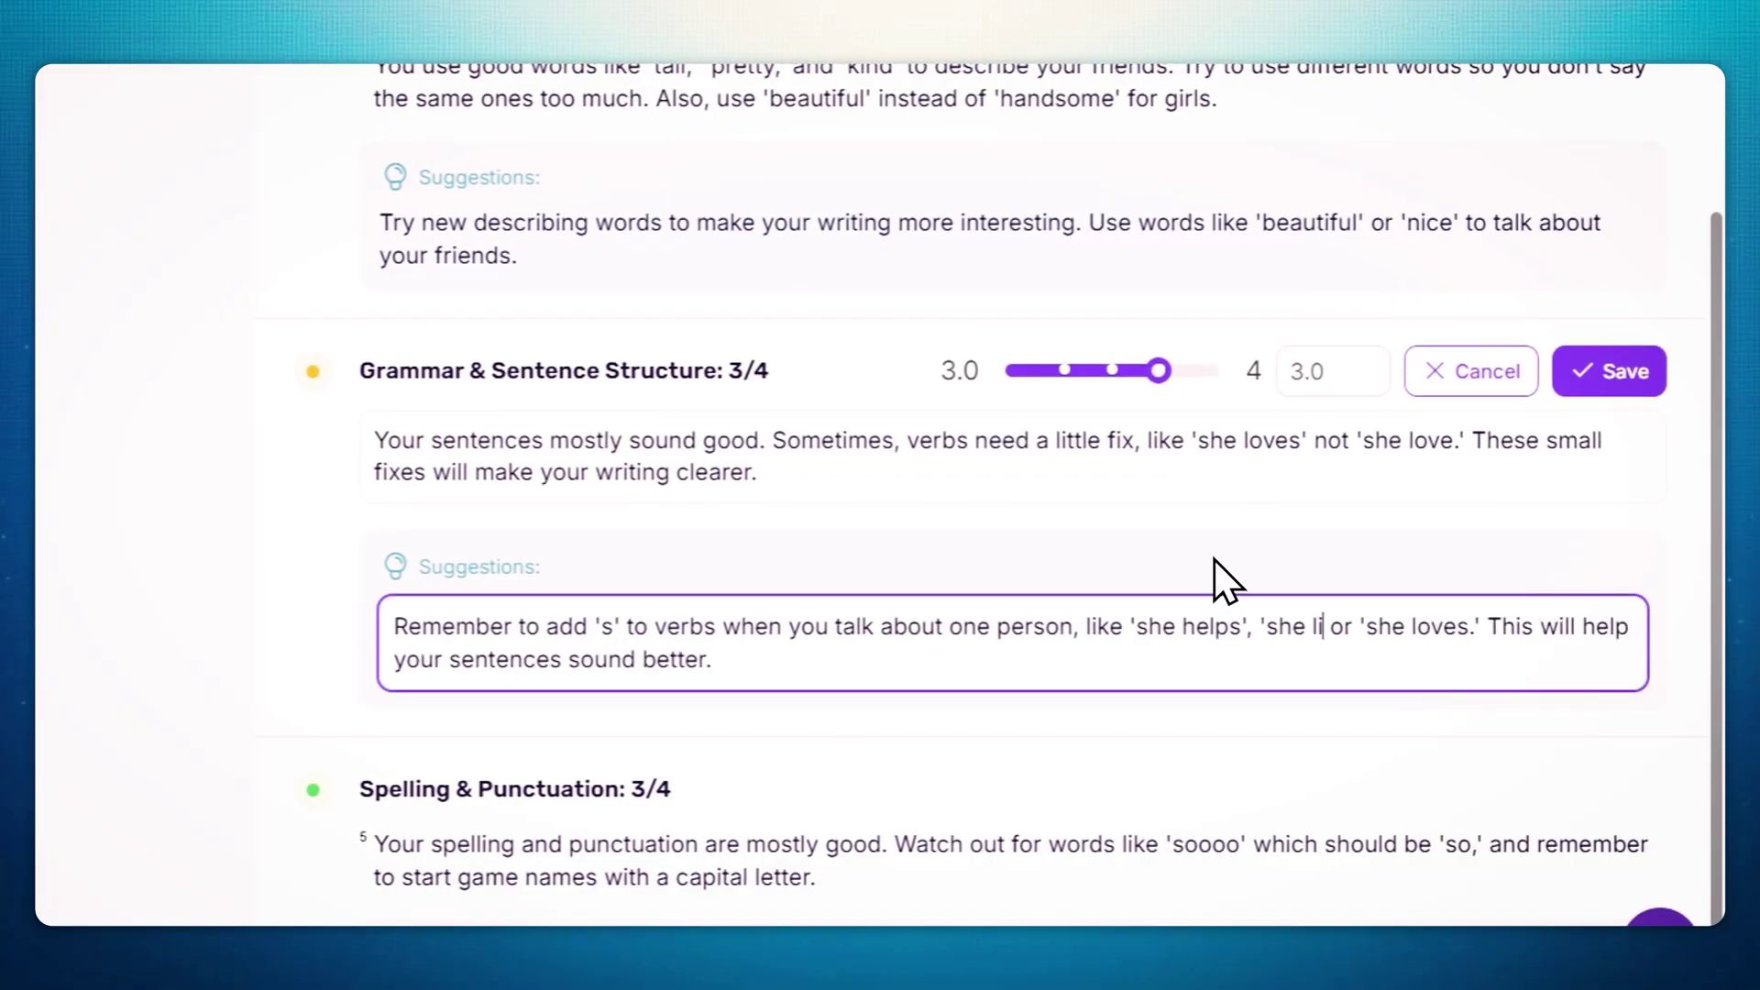
scroll(1192, 513, up, 1)
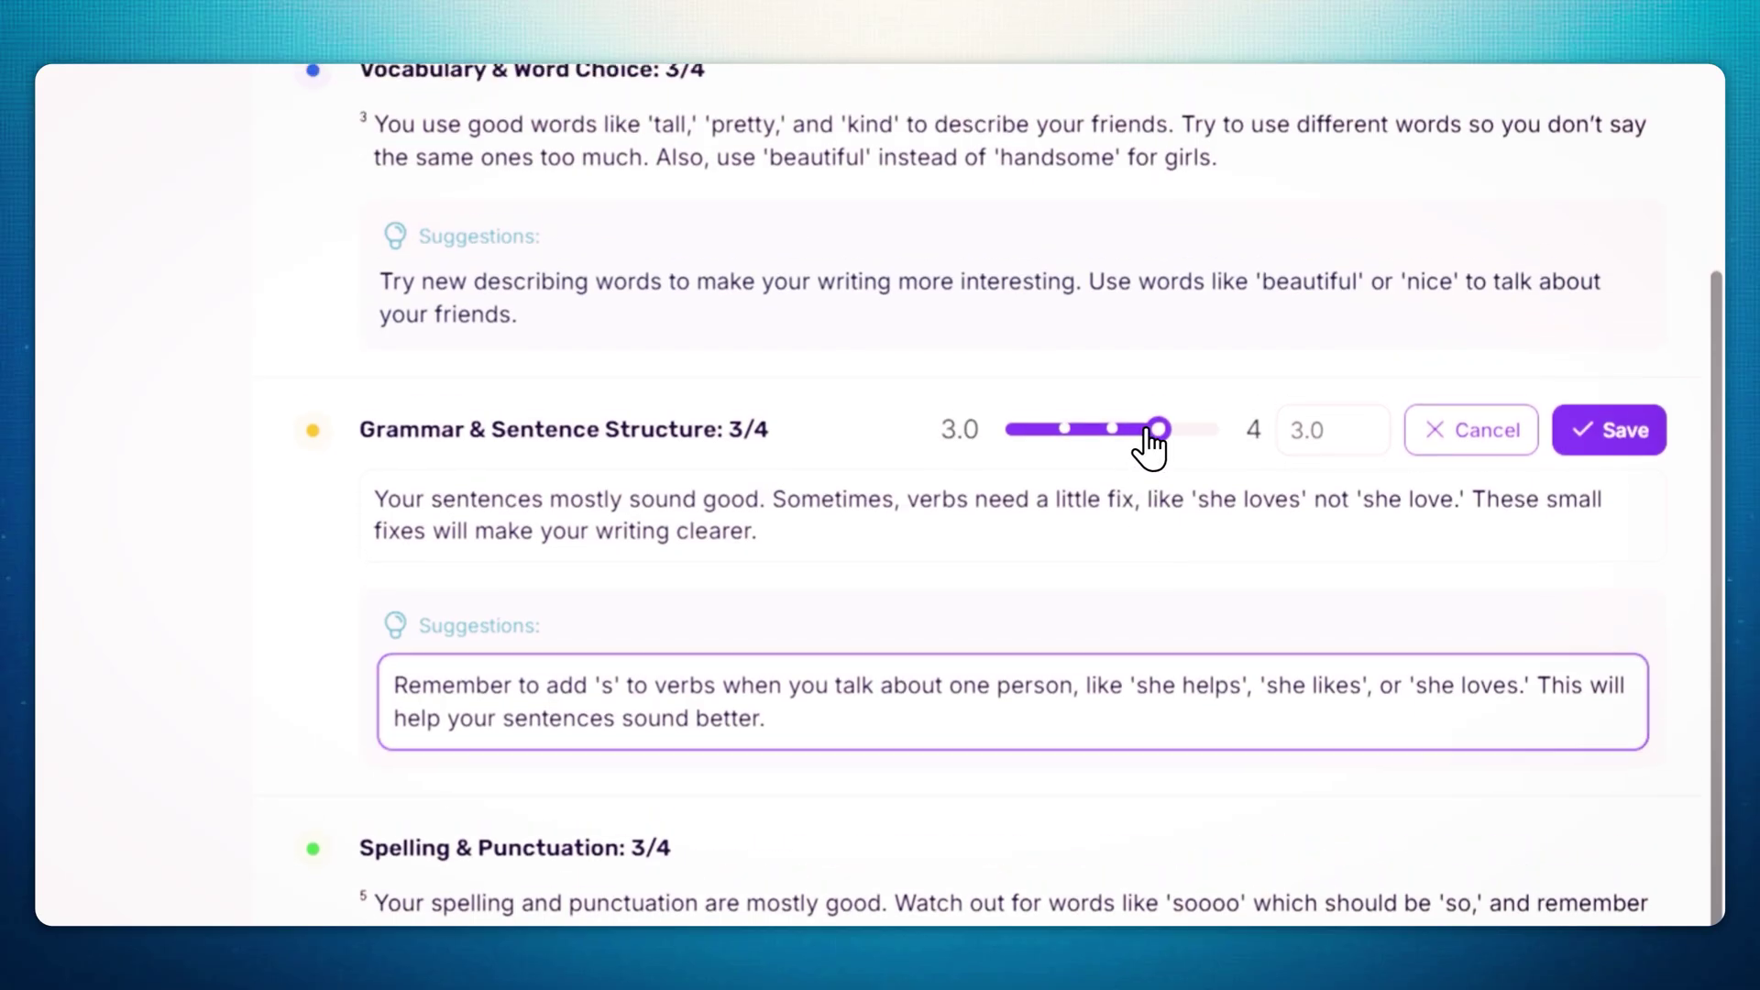
drag(1157, 452, 1135, 452)
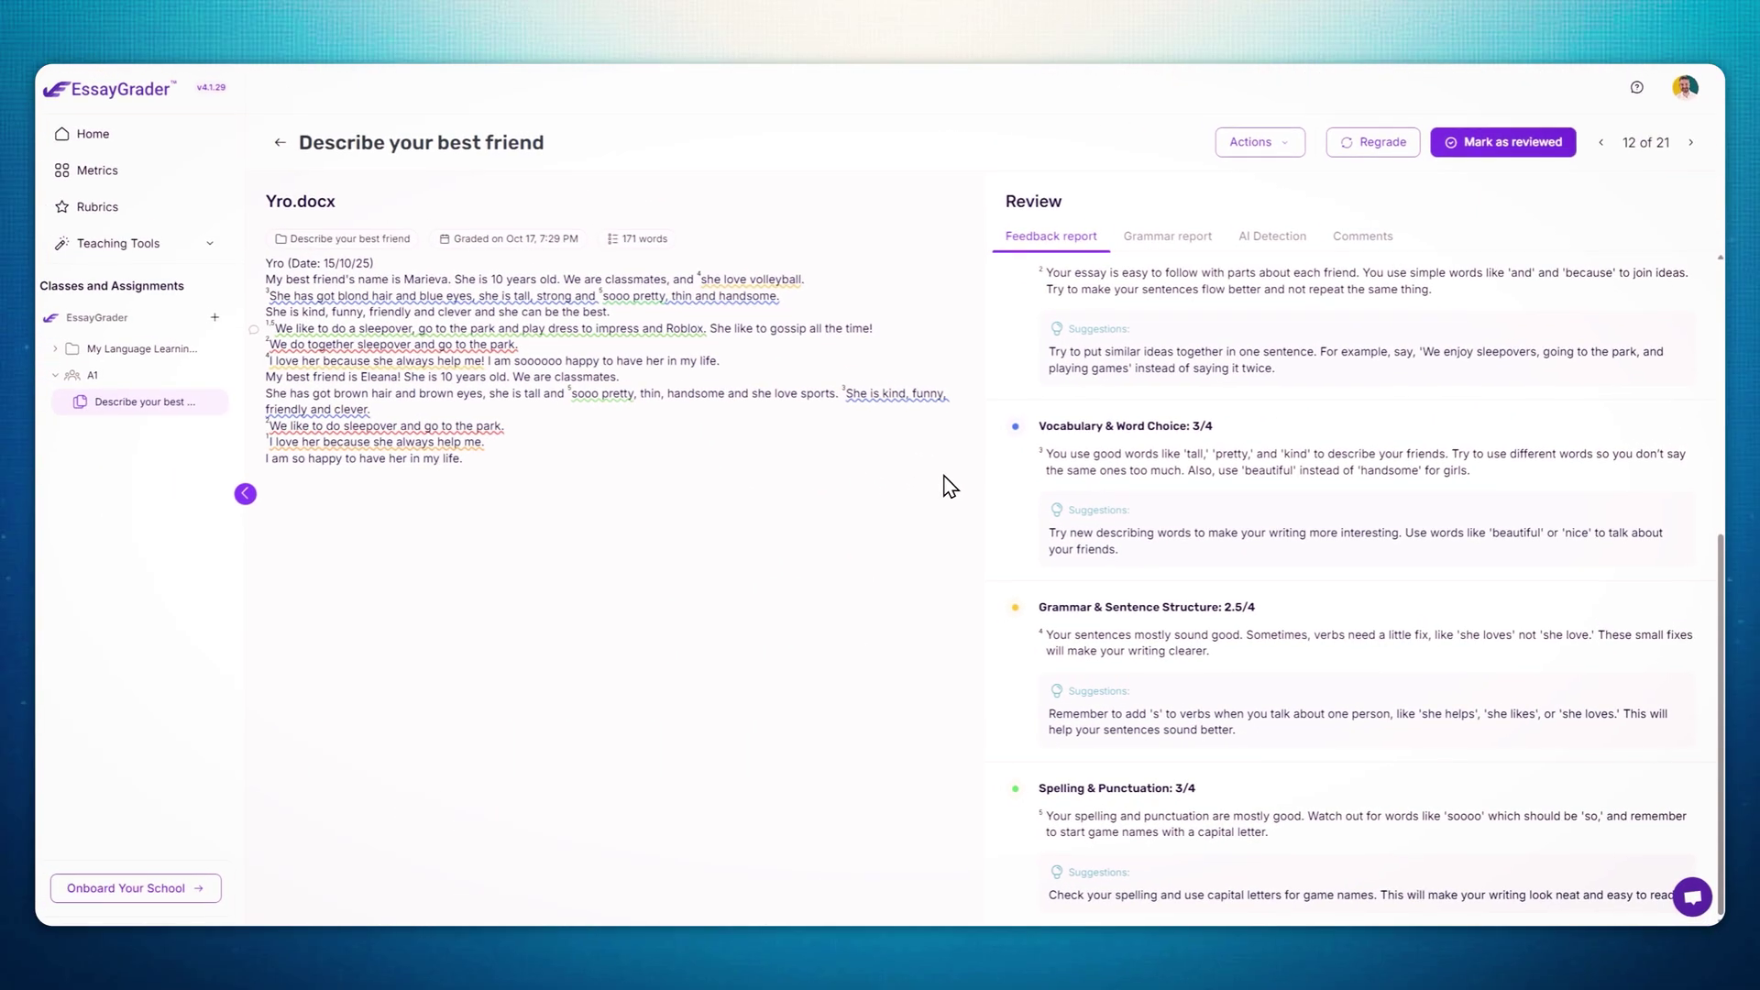
click(1142, 214)
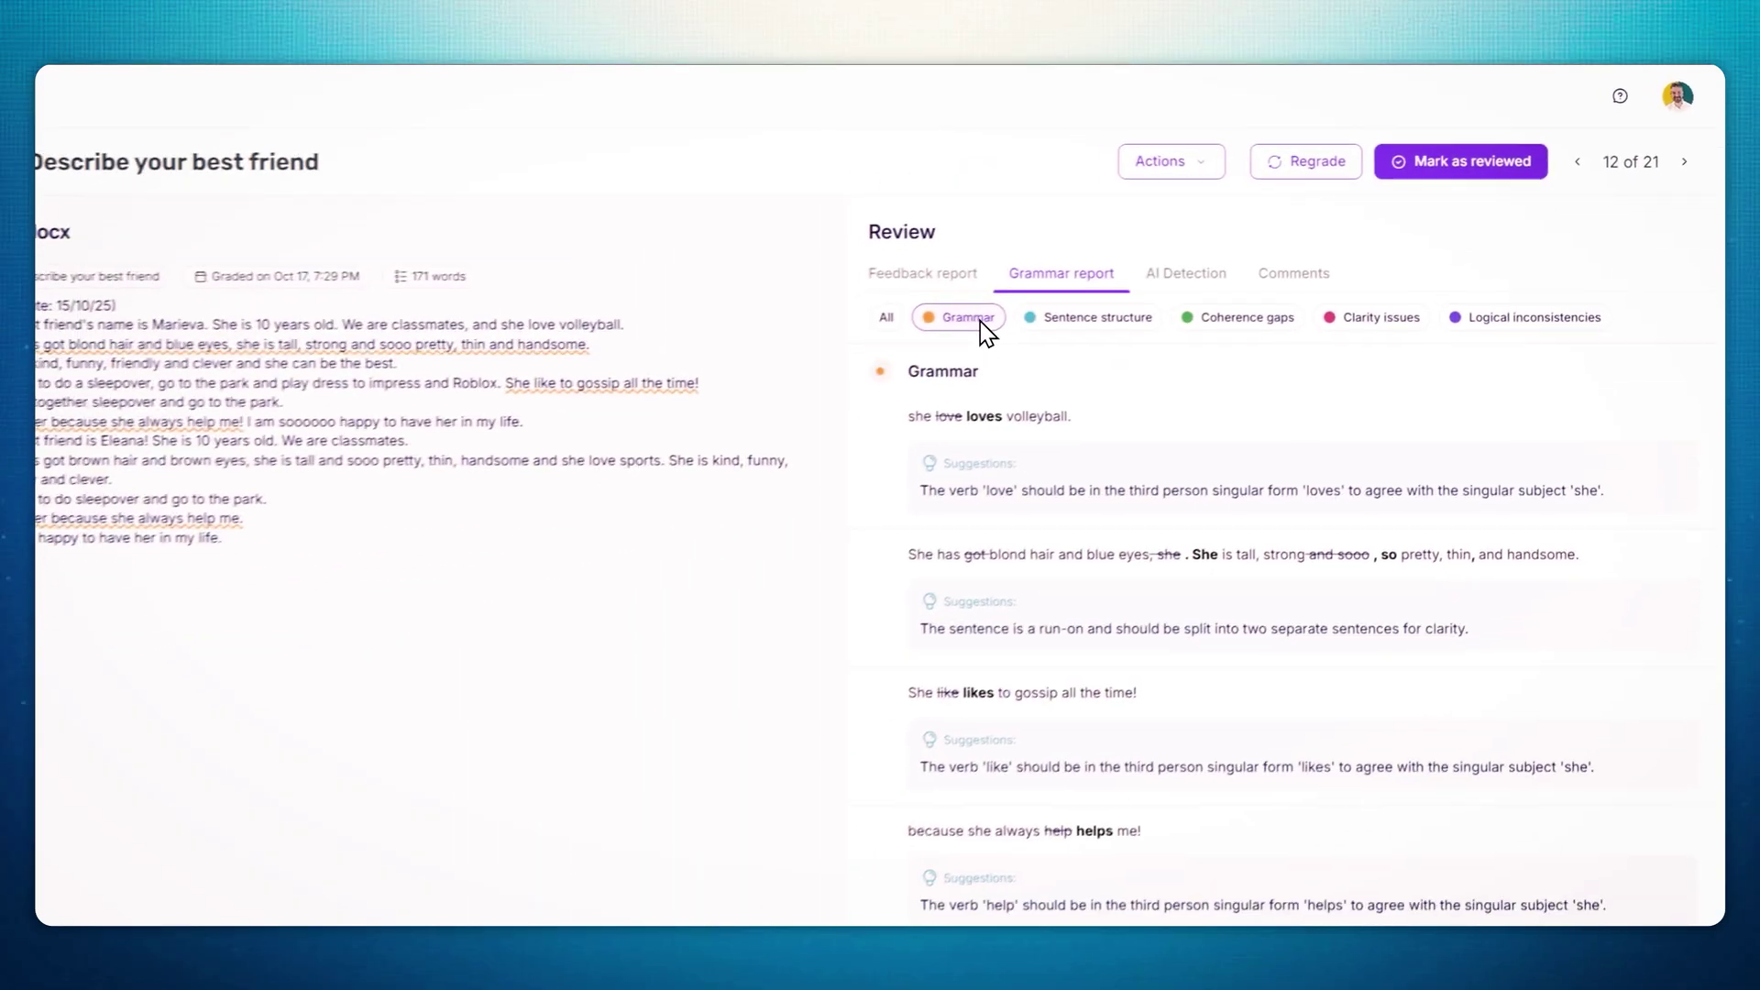
Try the sentence structure, coherence gap, clarity and logical inconsistency filters, end on sentence structure, then view AI detection
click(1071, 308)
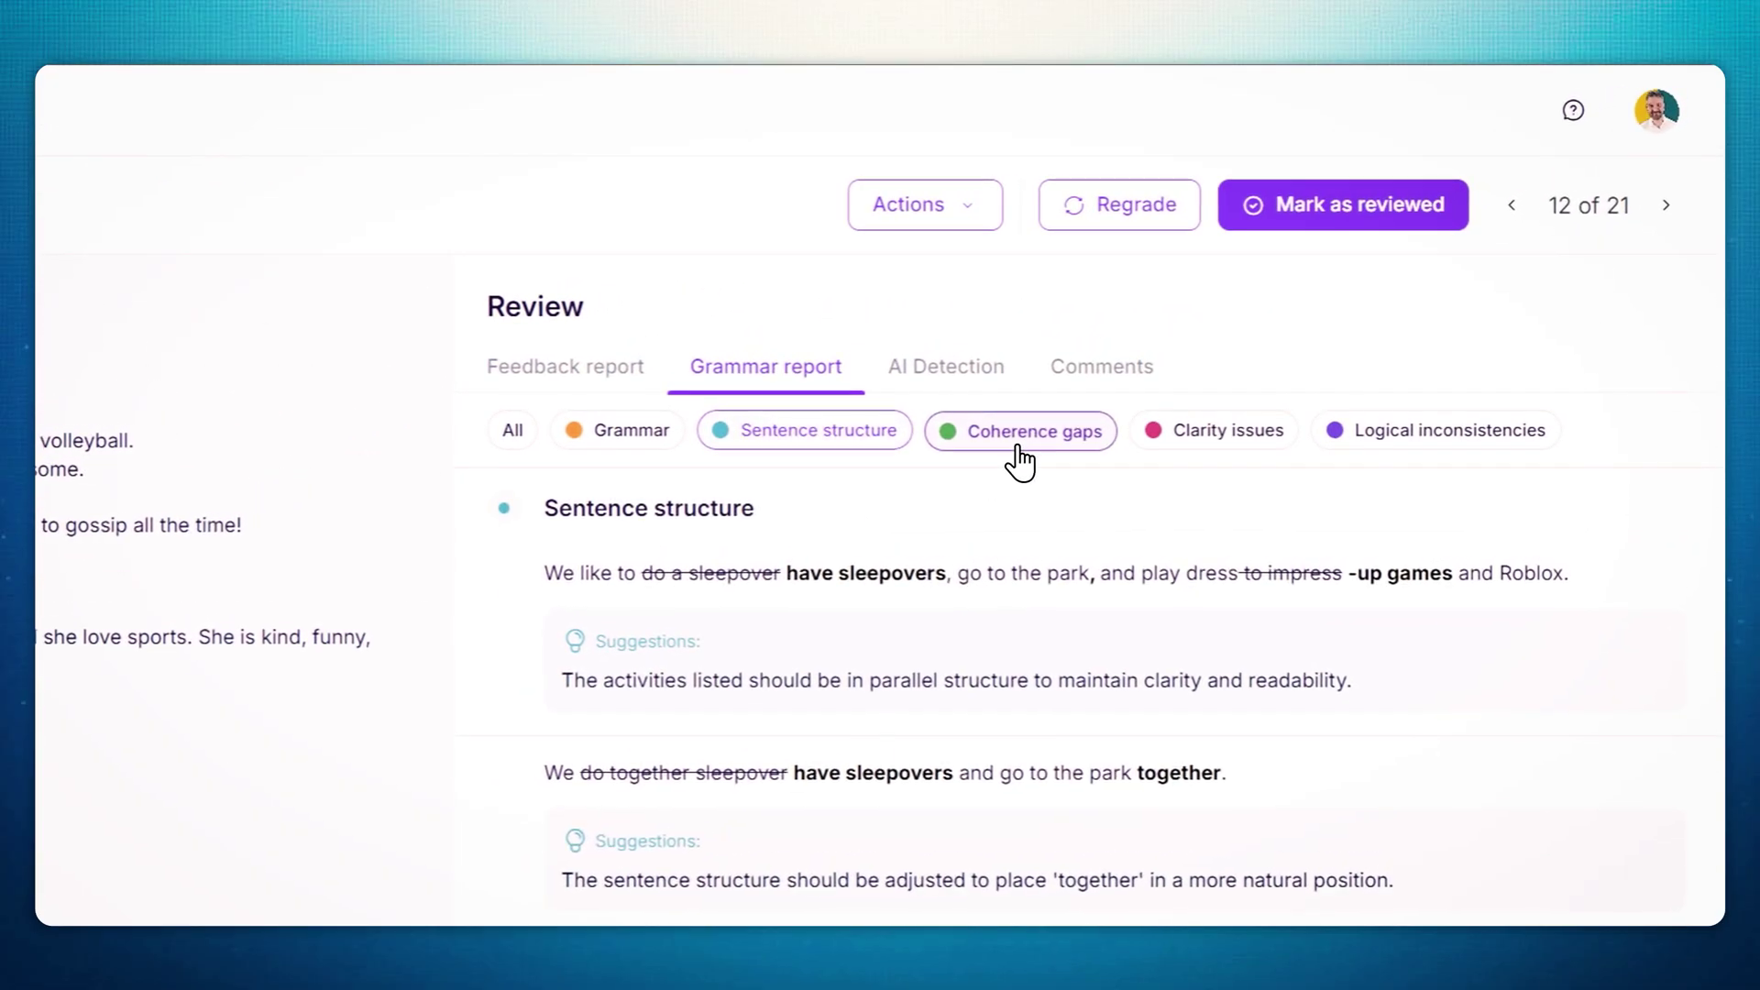
click(1019, 450)
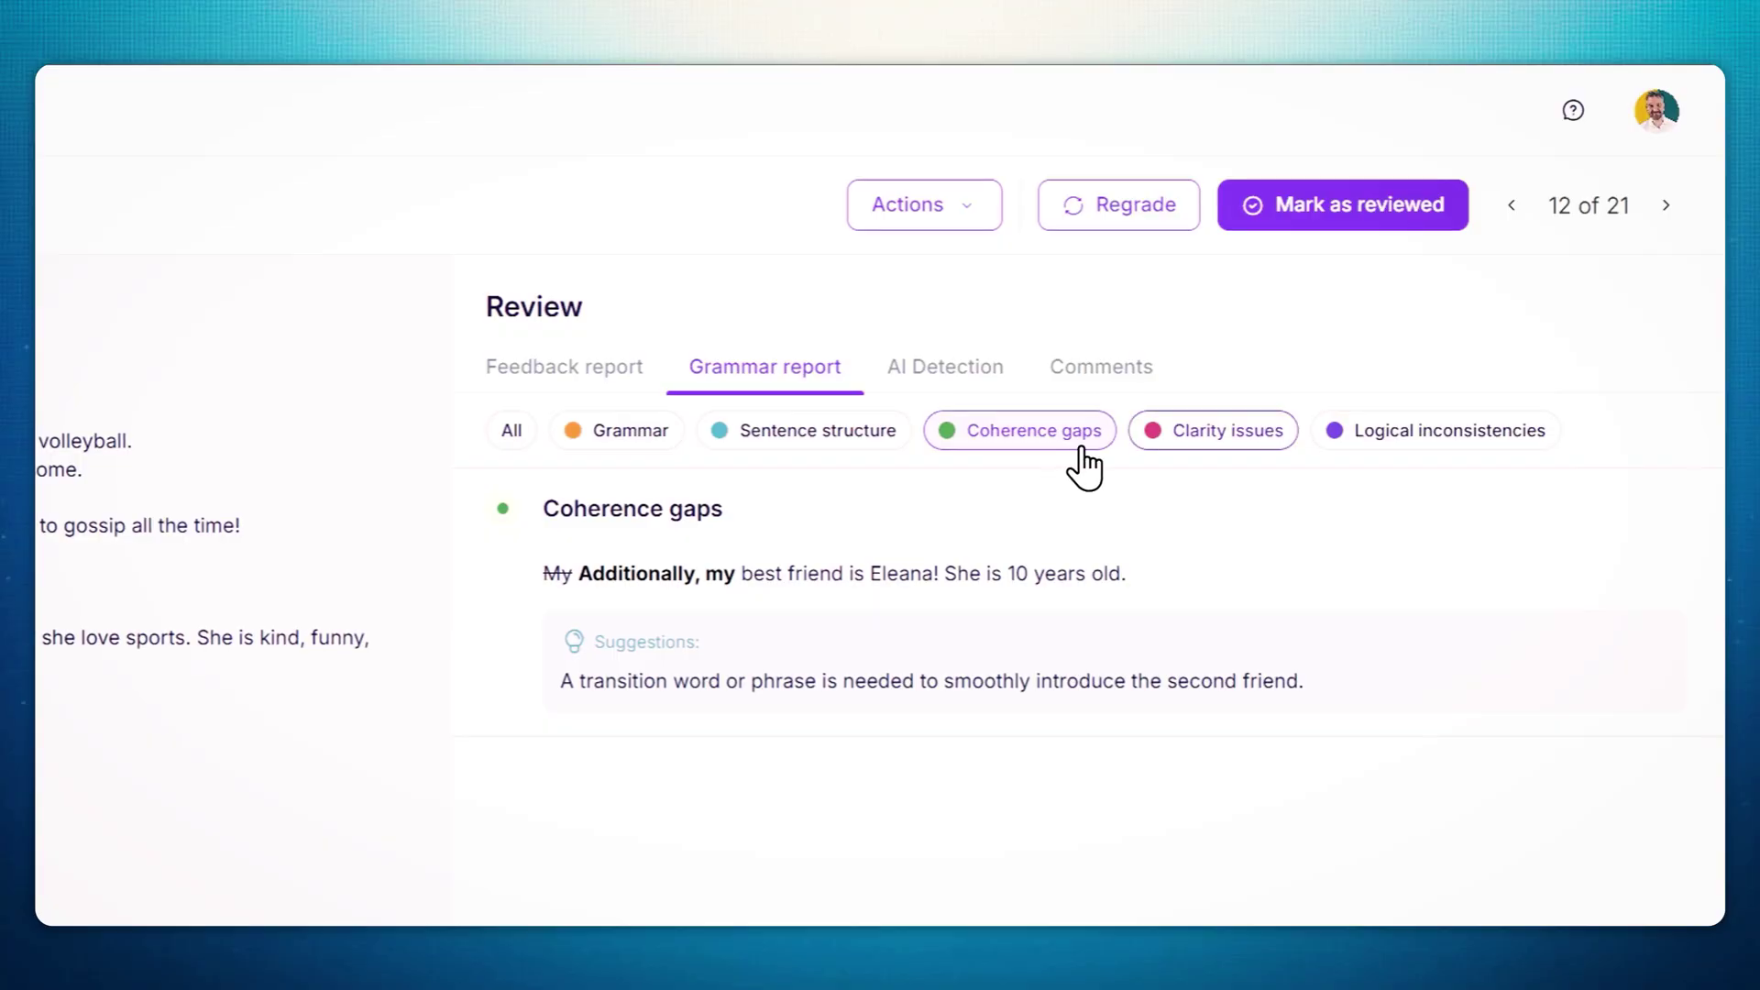
click(1192, 431)
click(1433, 449)
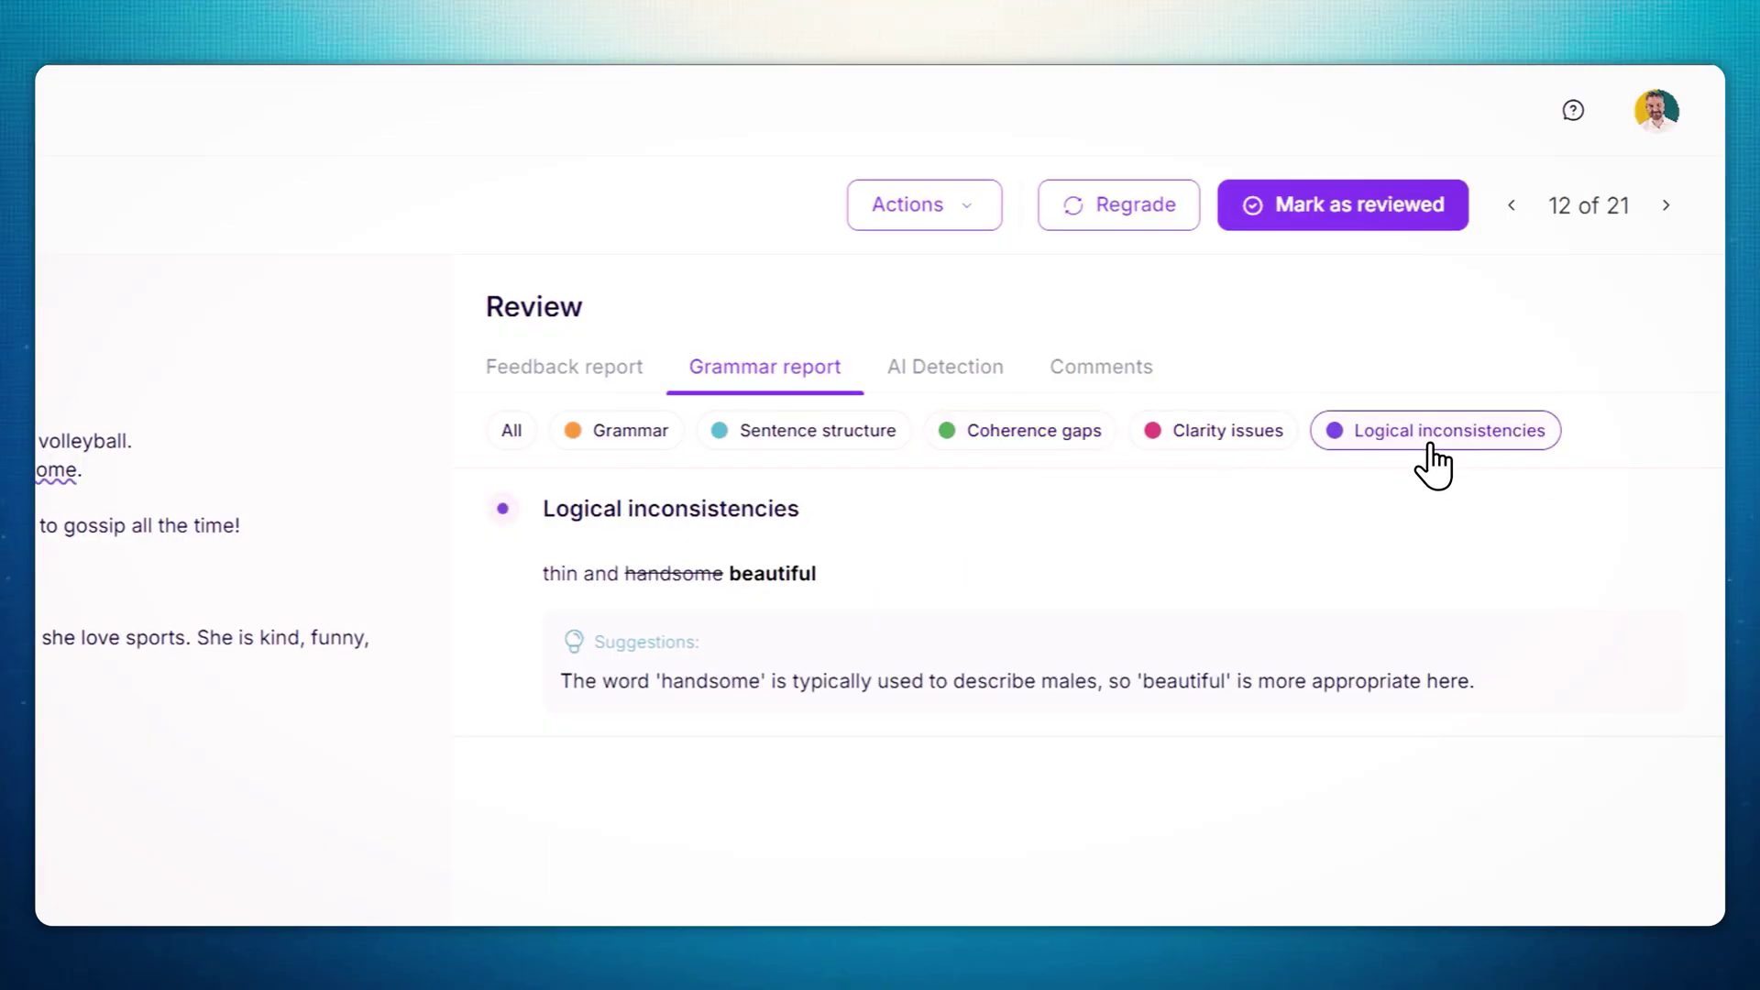
click(765, 438)
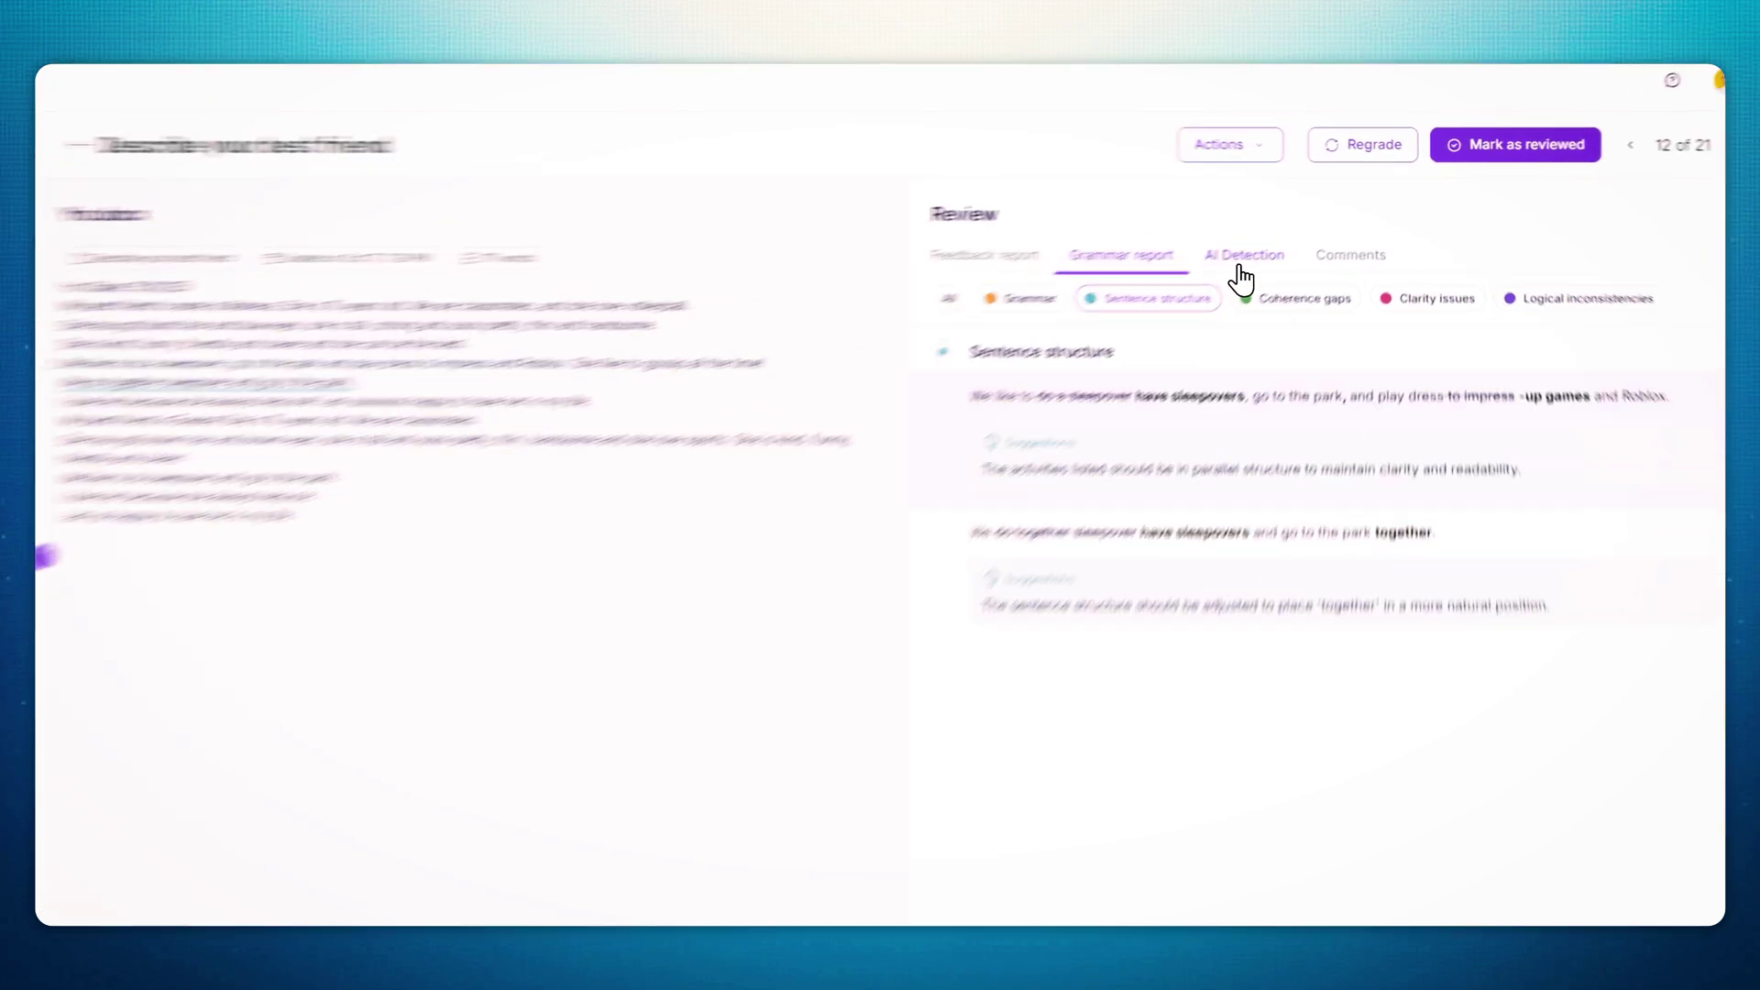
click(1242, 261)
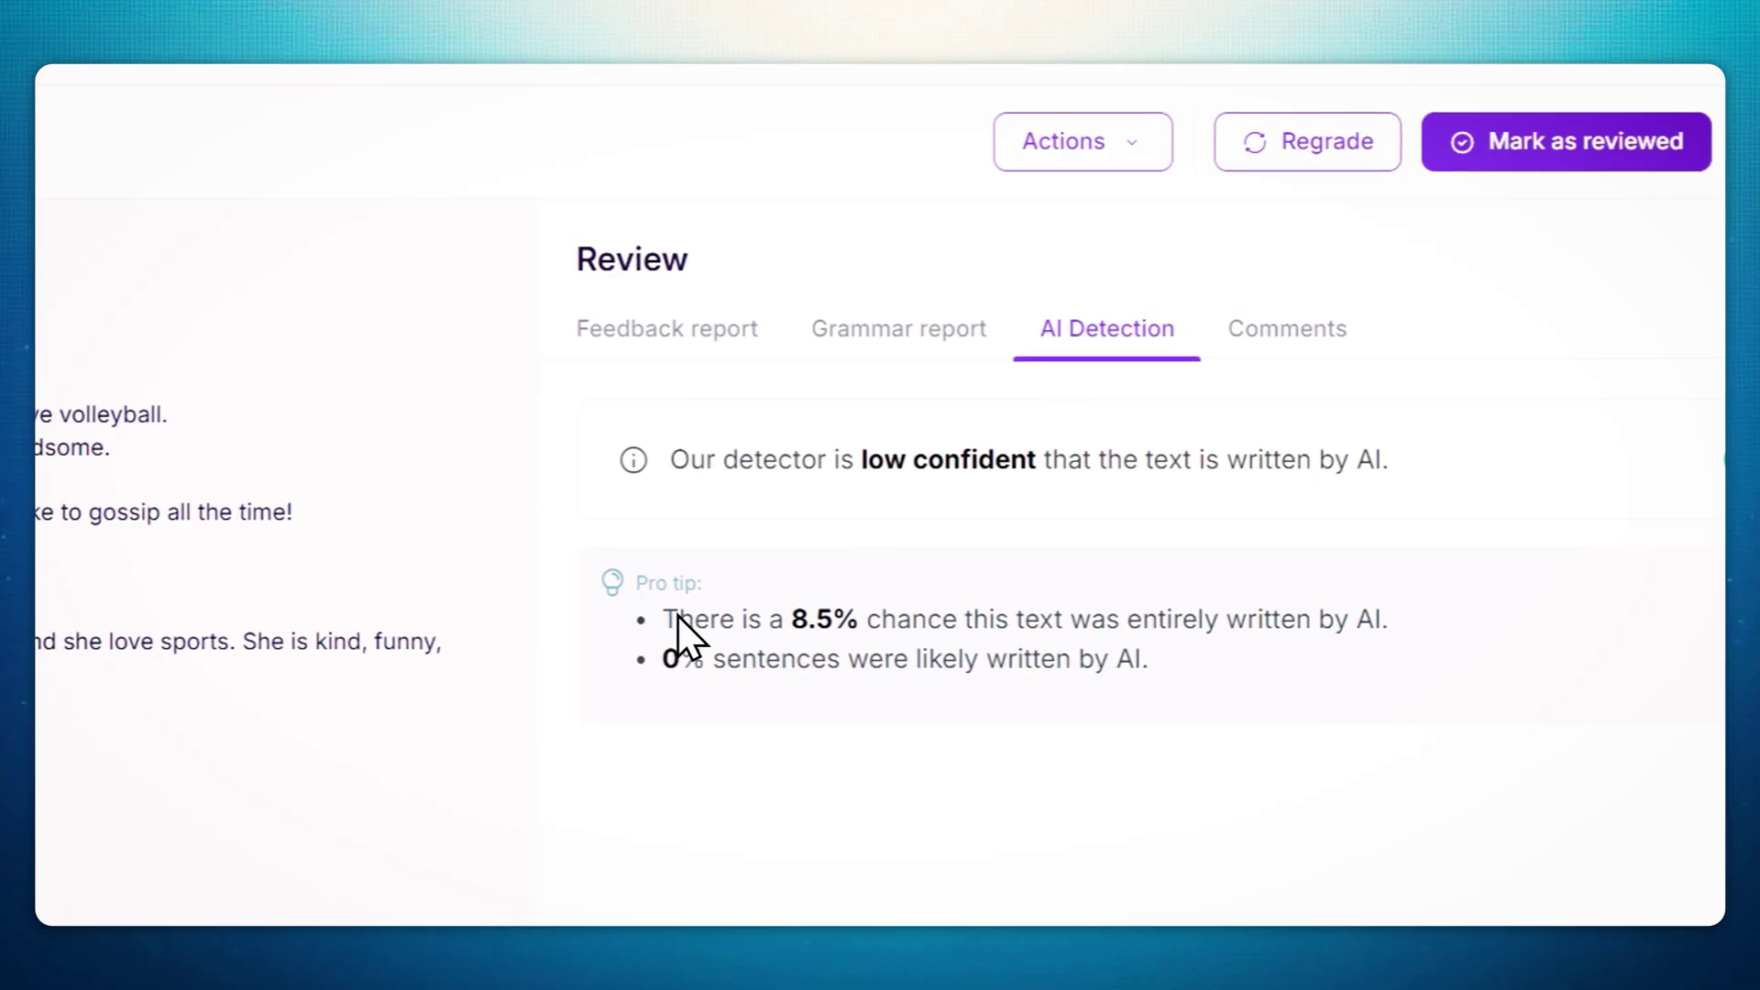
Highlight the 8.5% AI probability statistics, then view the essay's teacher comments
drag(660, 619, 1038, 659)
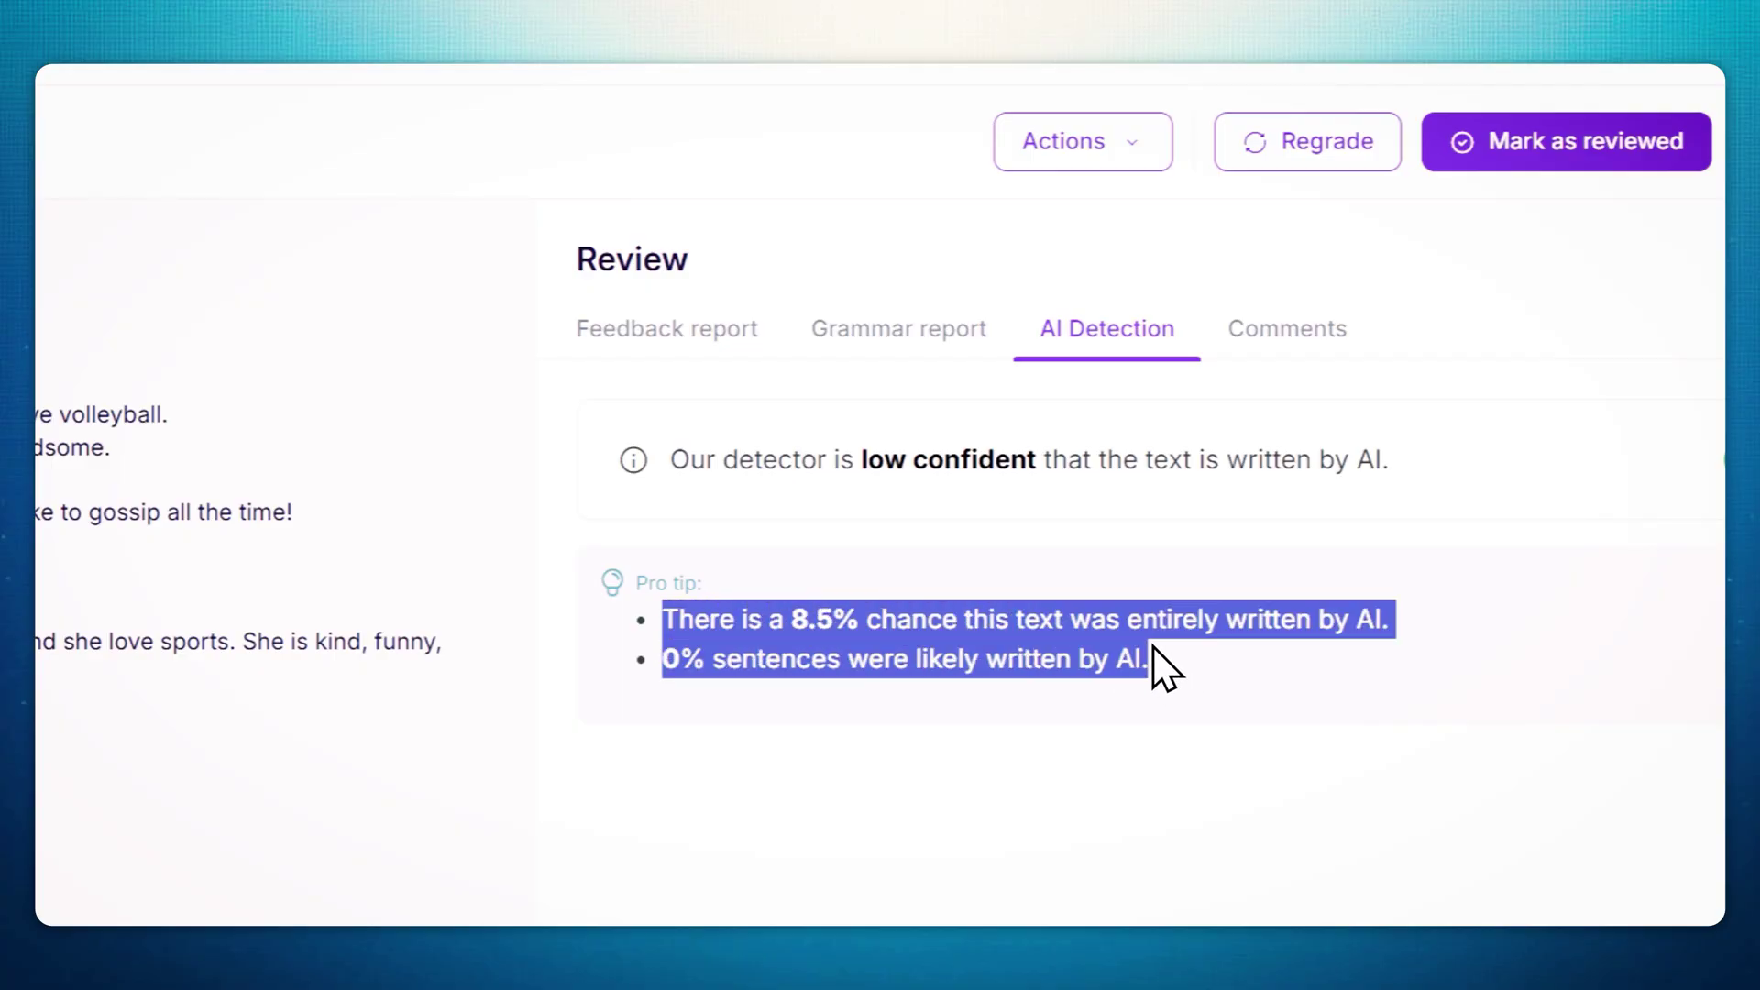
click(1300, 339)
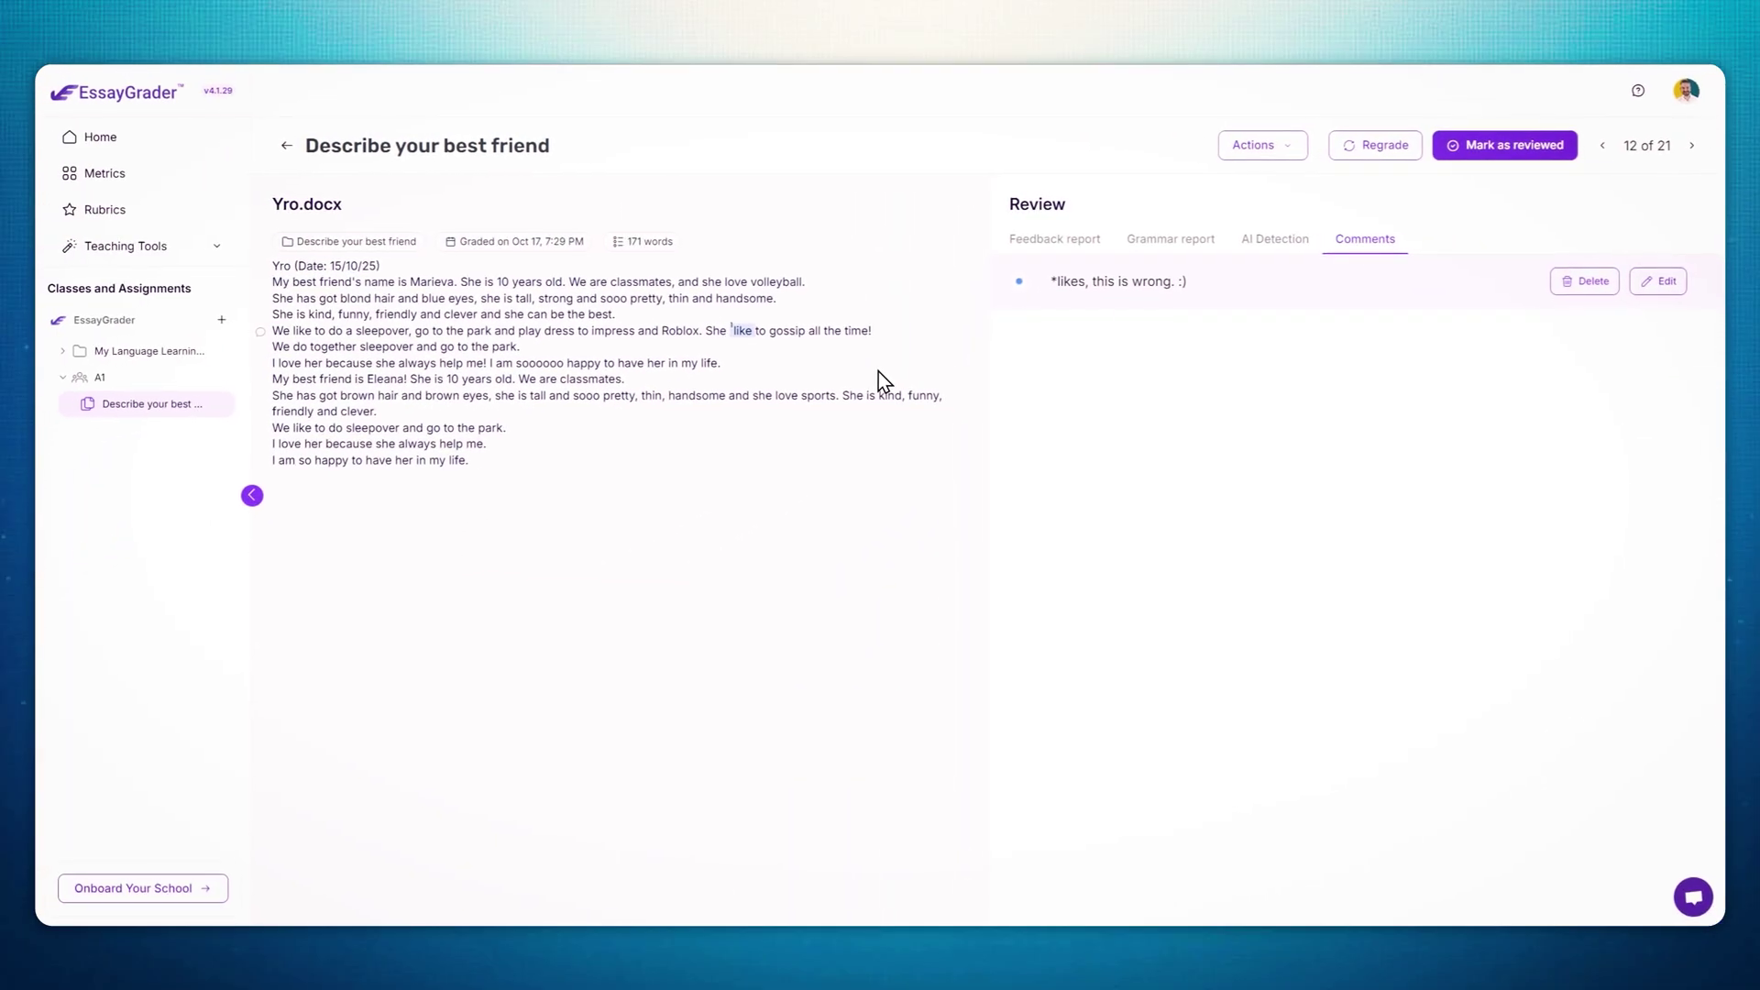
Export Yro's essay with all sections to PDF and mark it as reviewed
click(1256, 147)
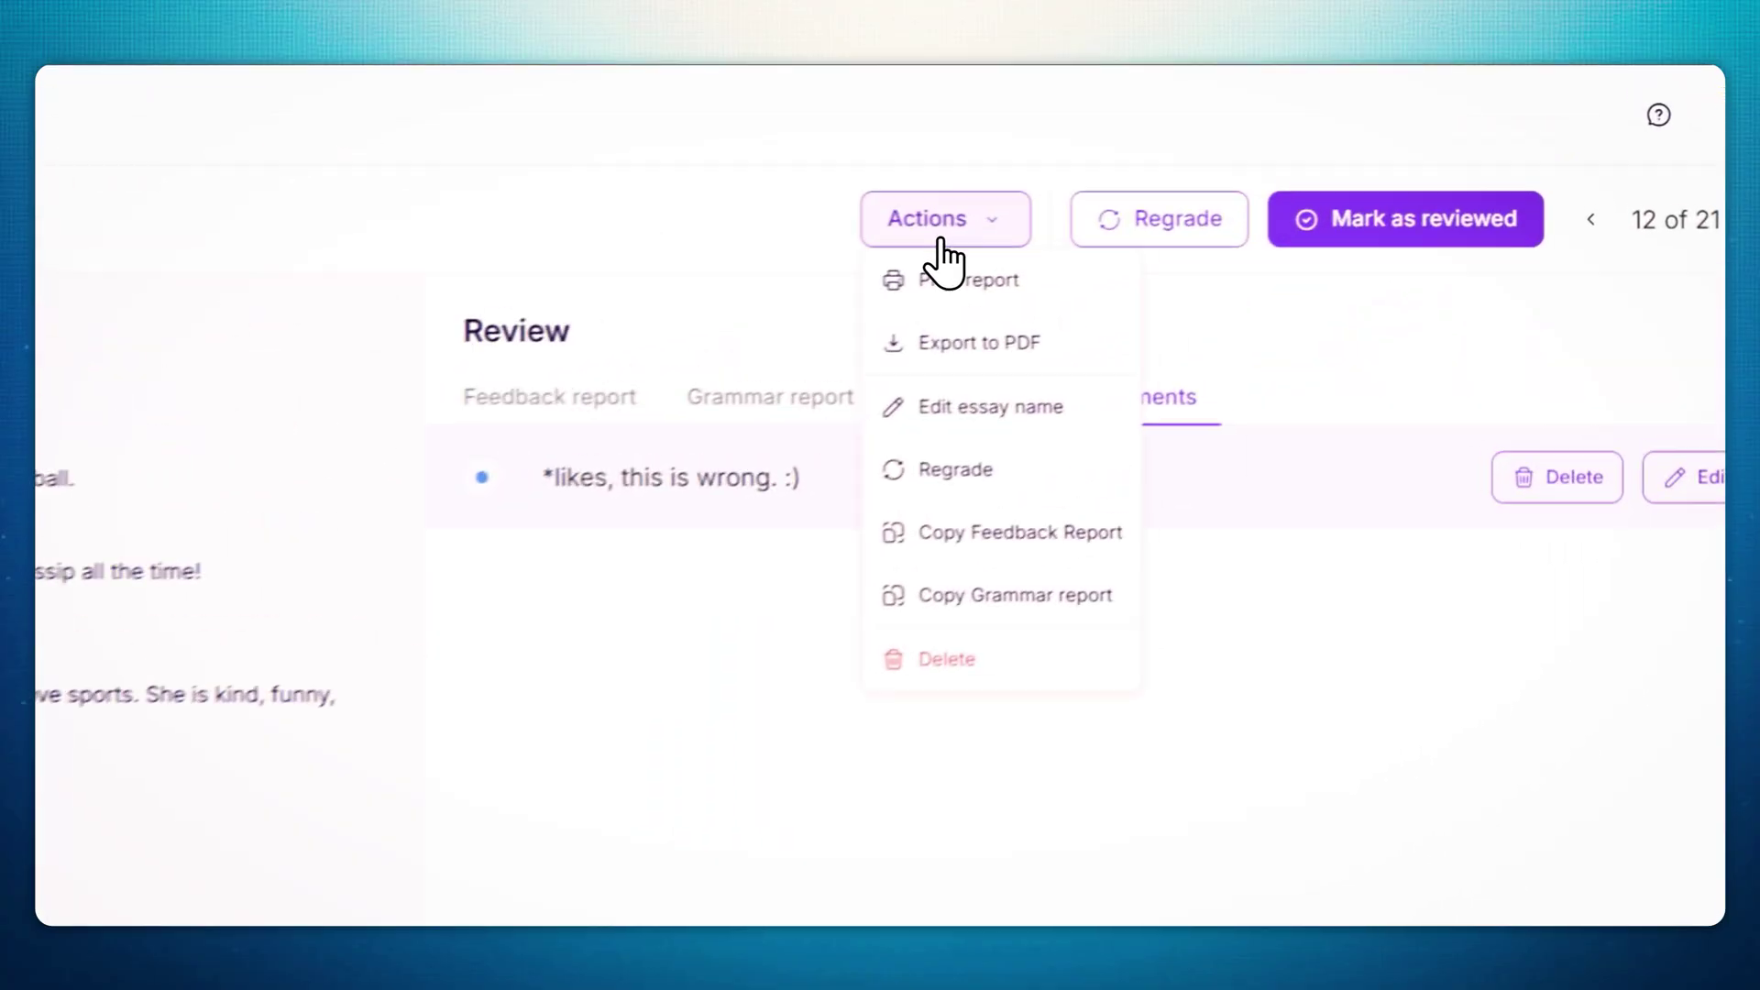
click(921, 365)
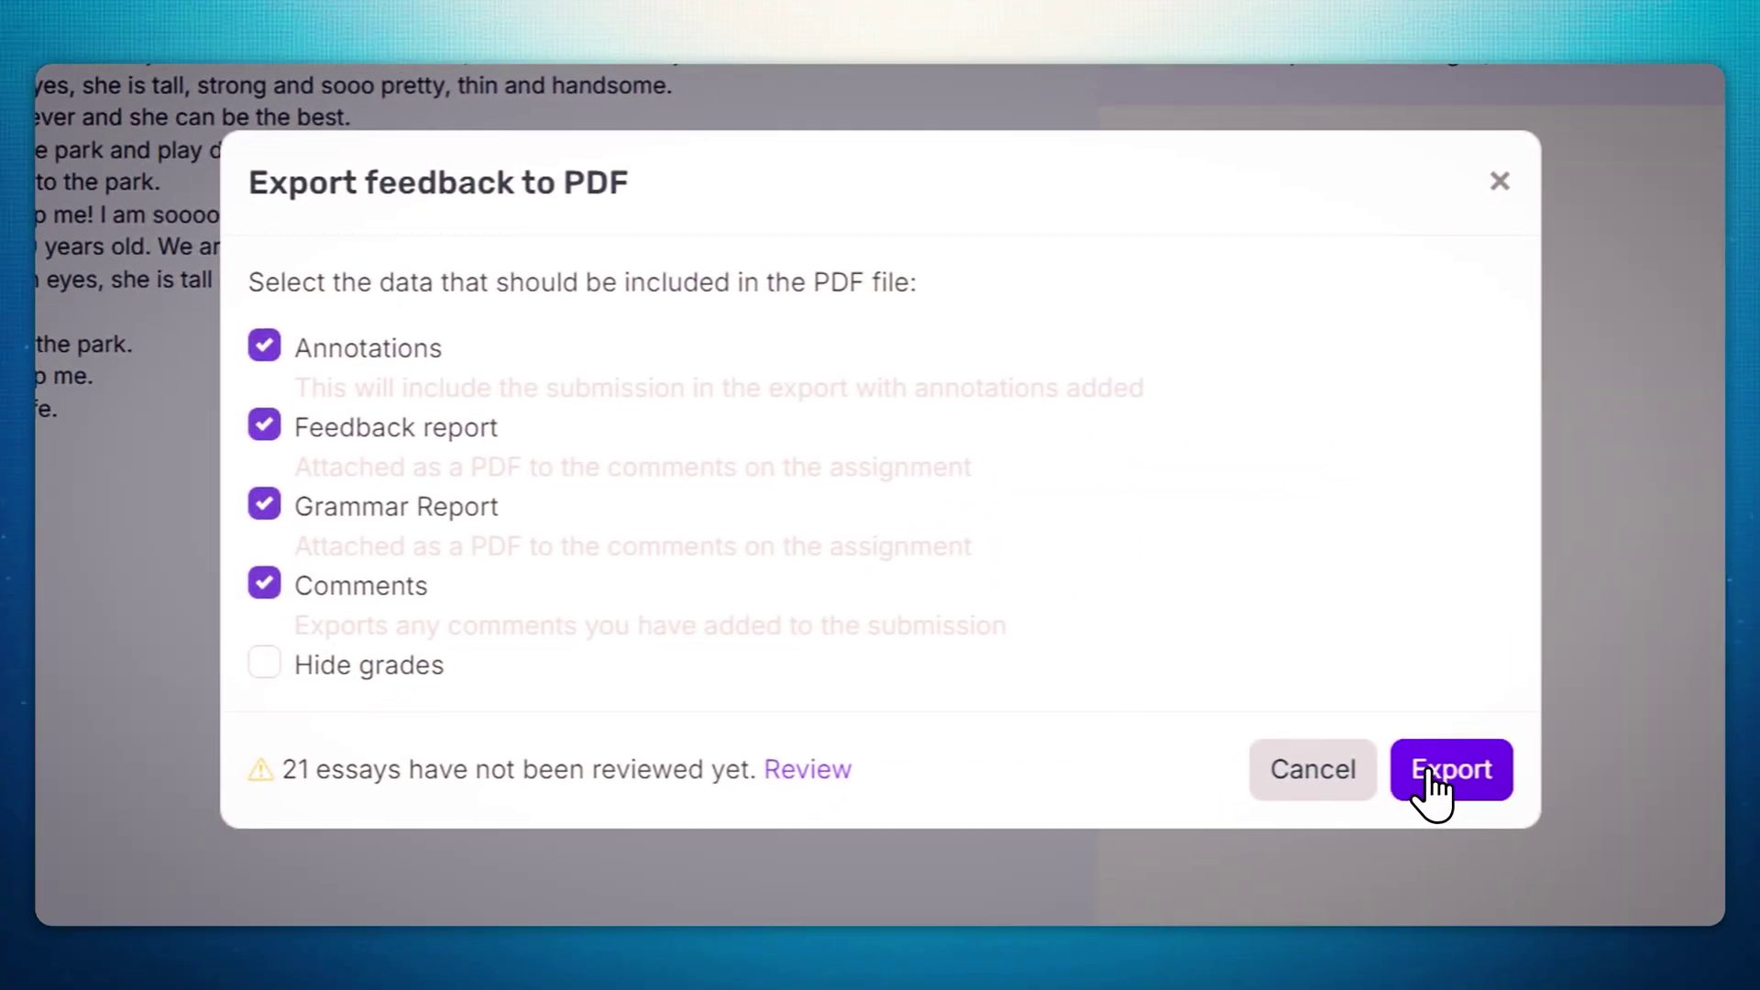
click(1430, 779)
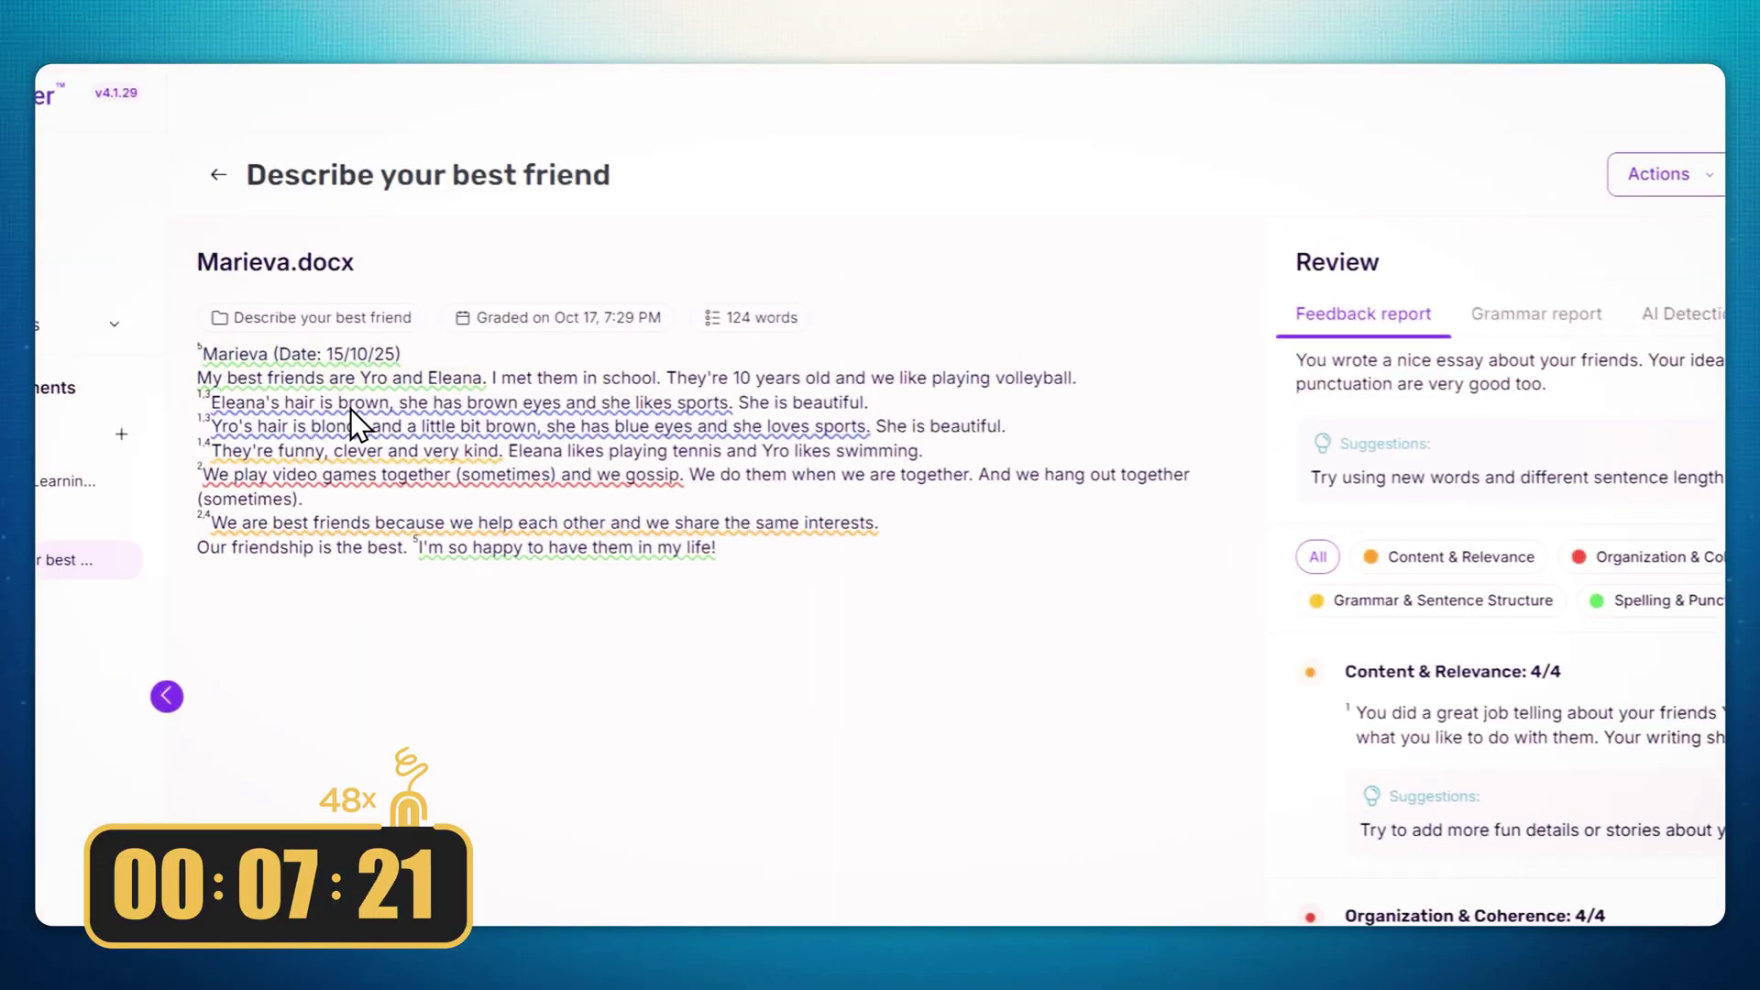
click(1428, 185)
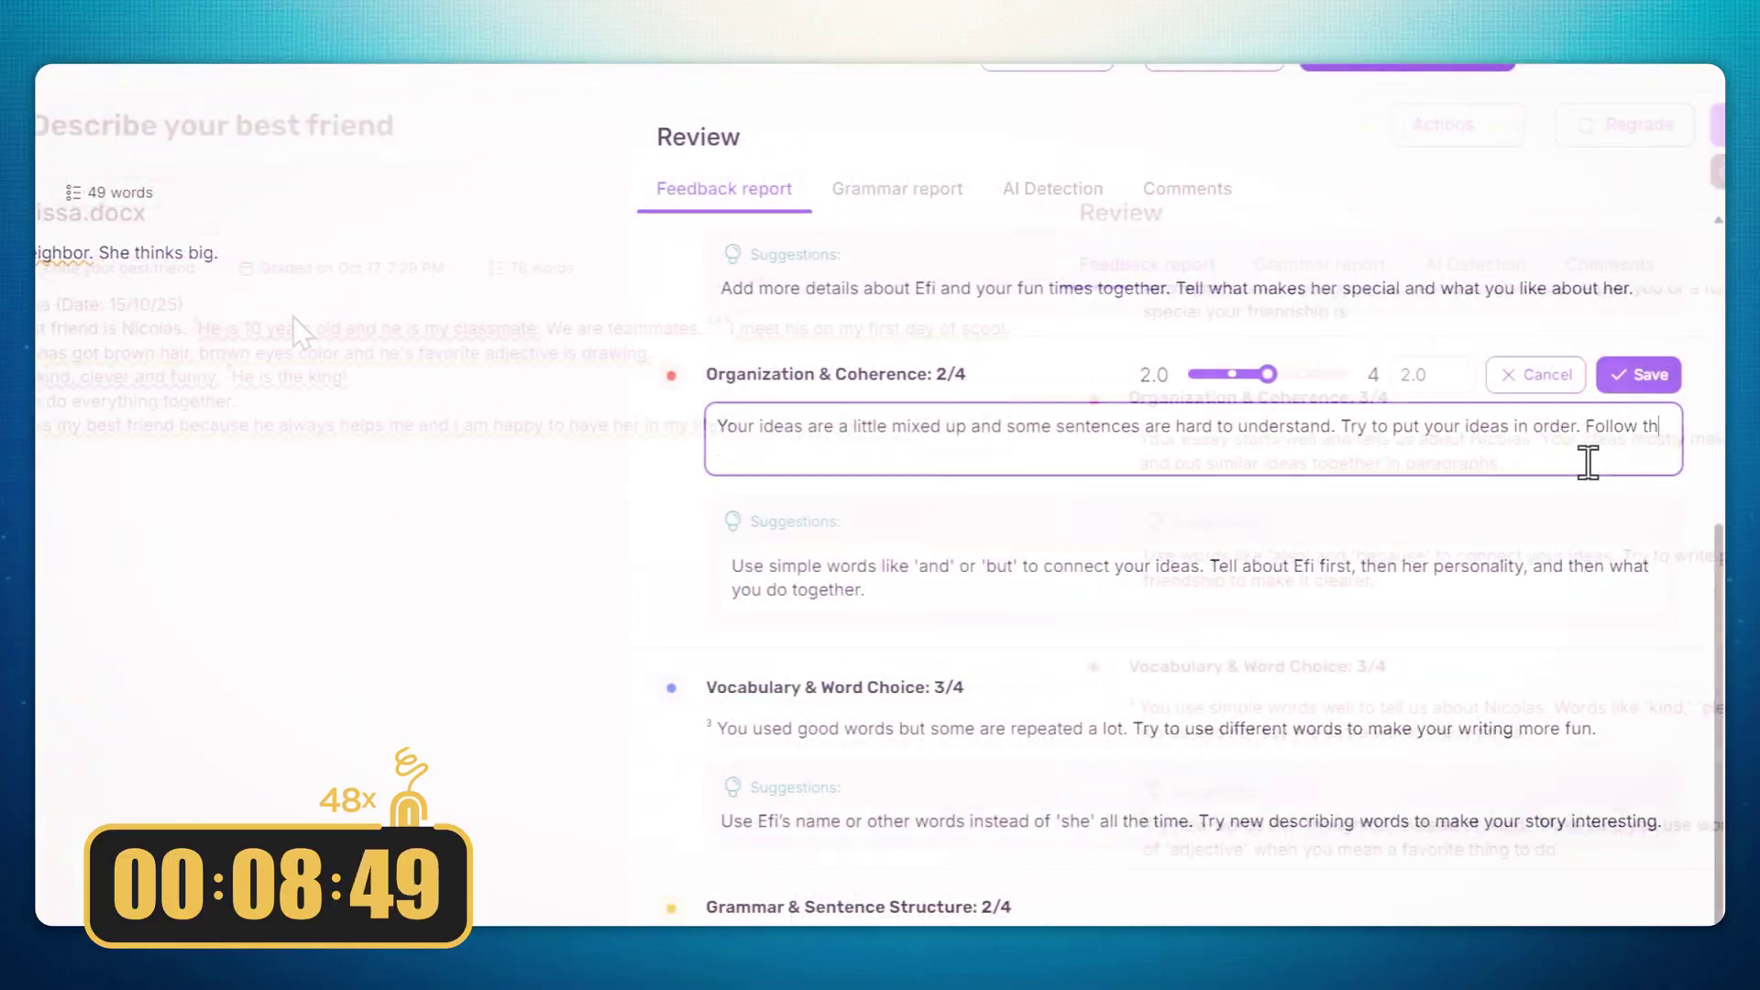
Finish the criterion feedback ending 'structure we provided', save it, and return to the submissions list
text(structure we provided n)
click(1661, 401)
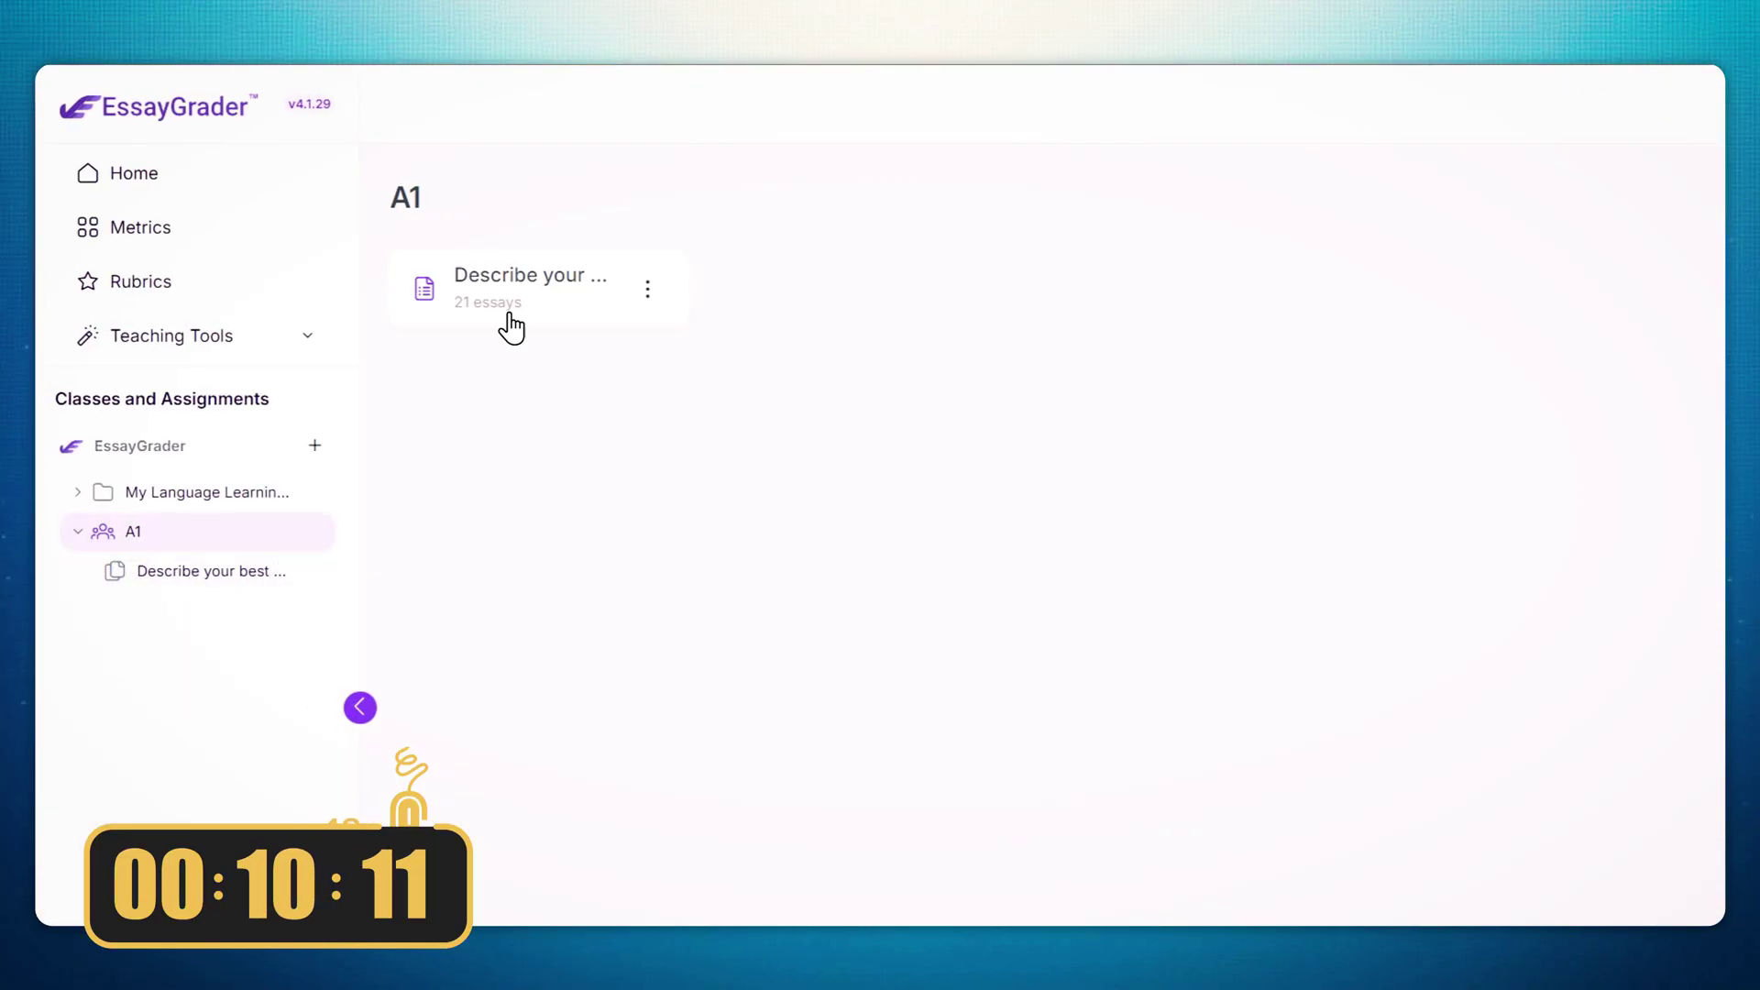
click(511, 322)
scroll(1377, 440, down, 5)
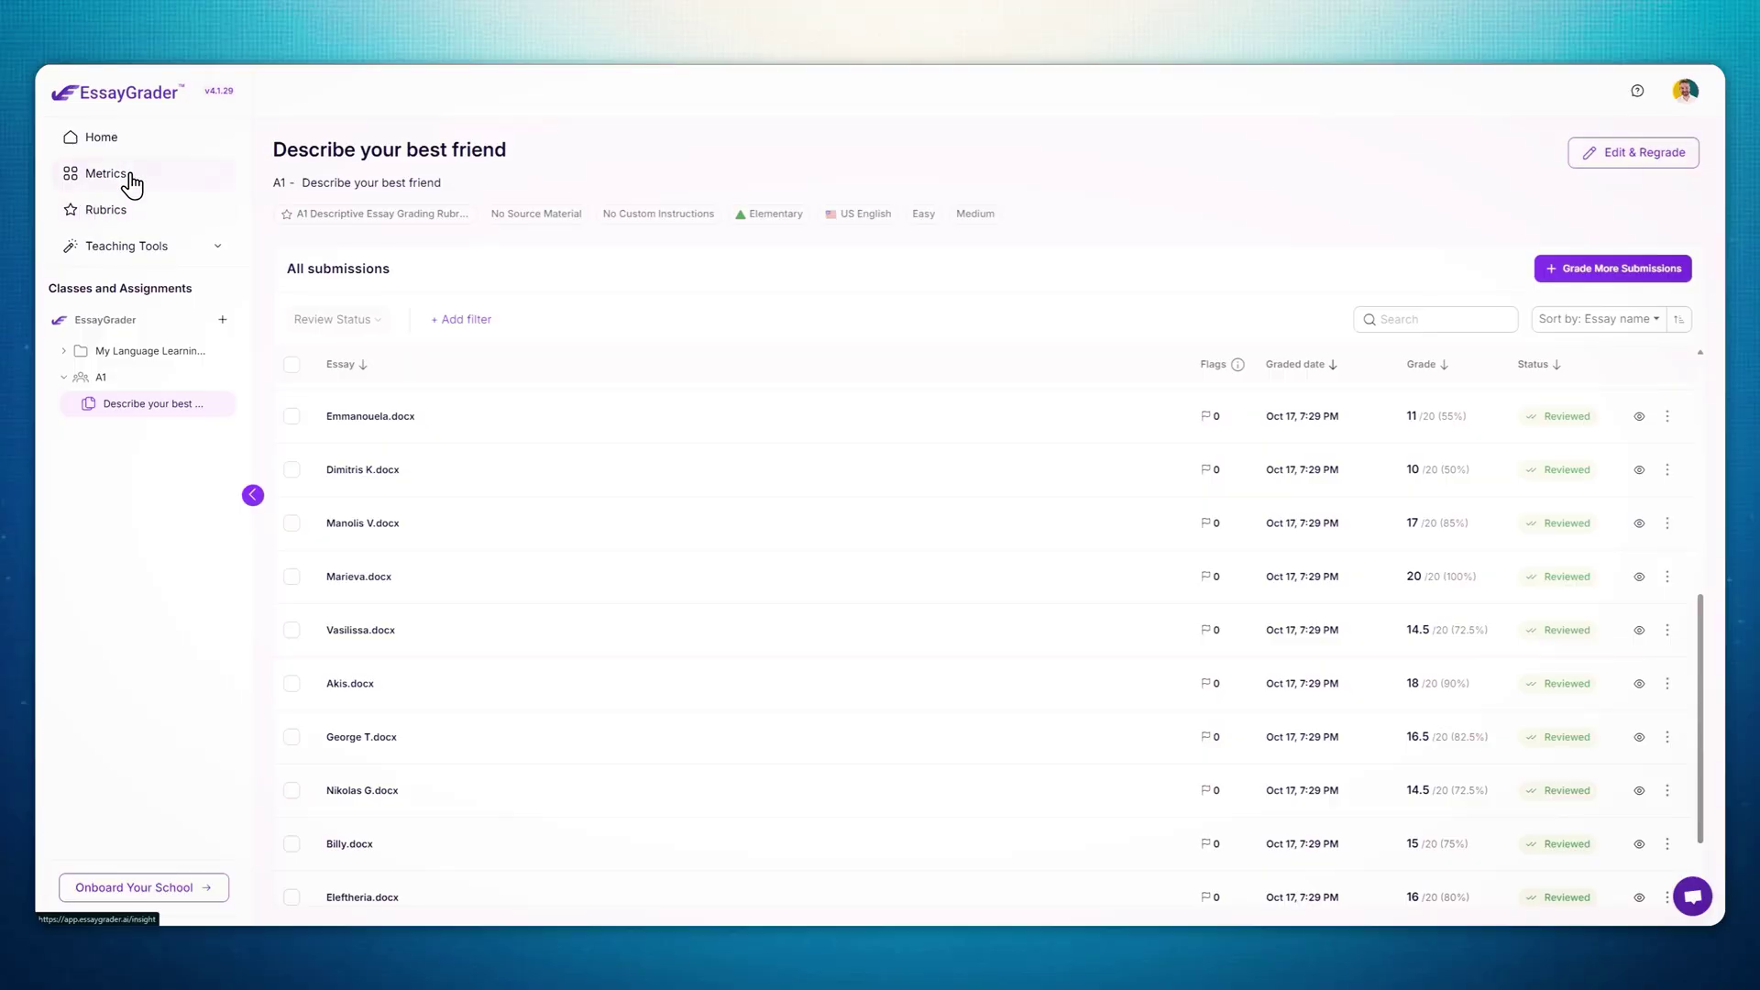
Show Performance metrics for the 'Describe your best friend' assignment
click(129, 175)
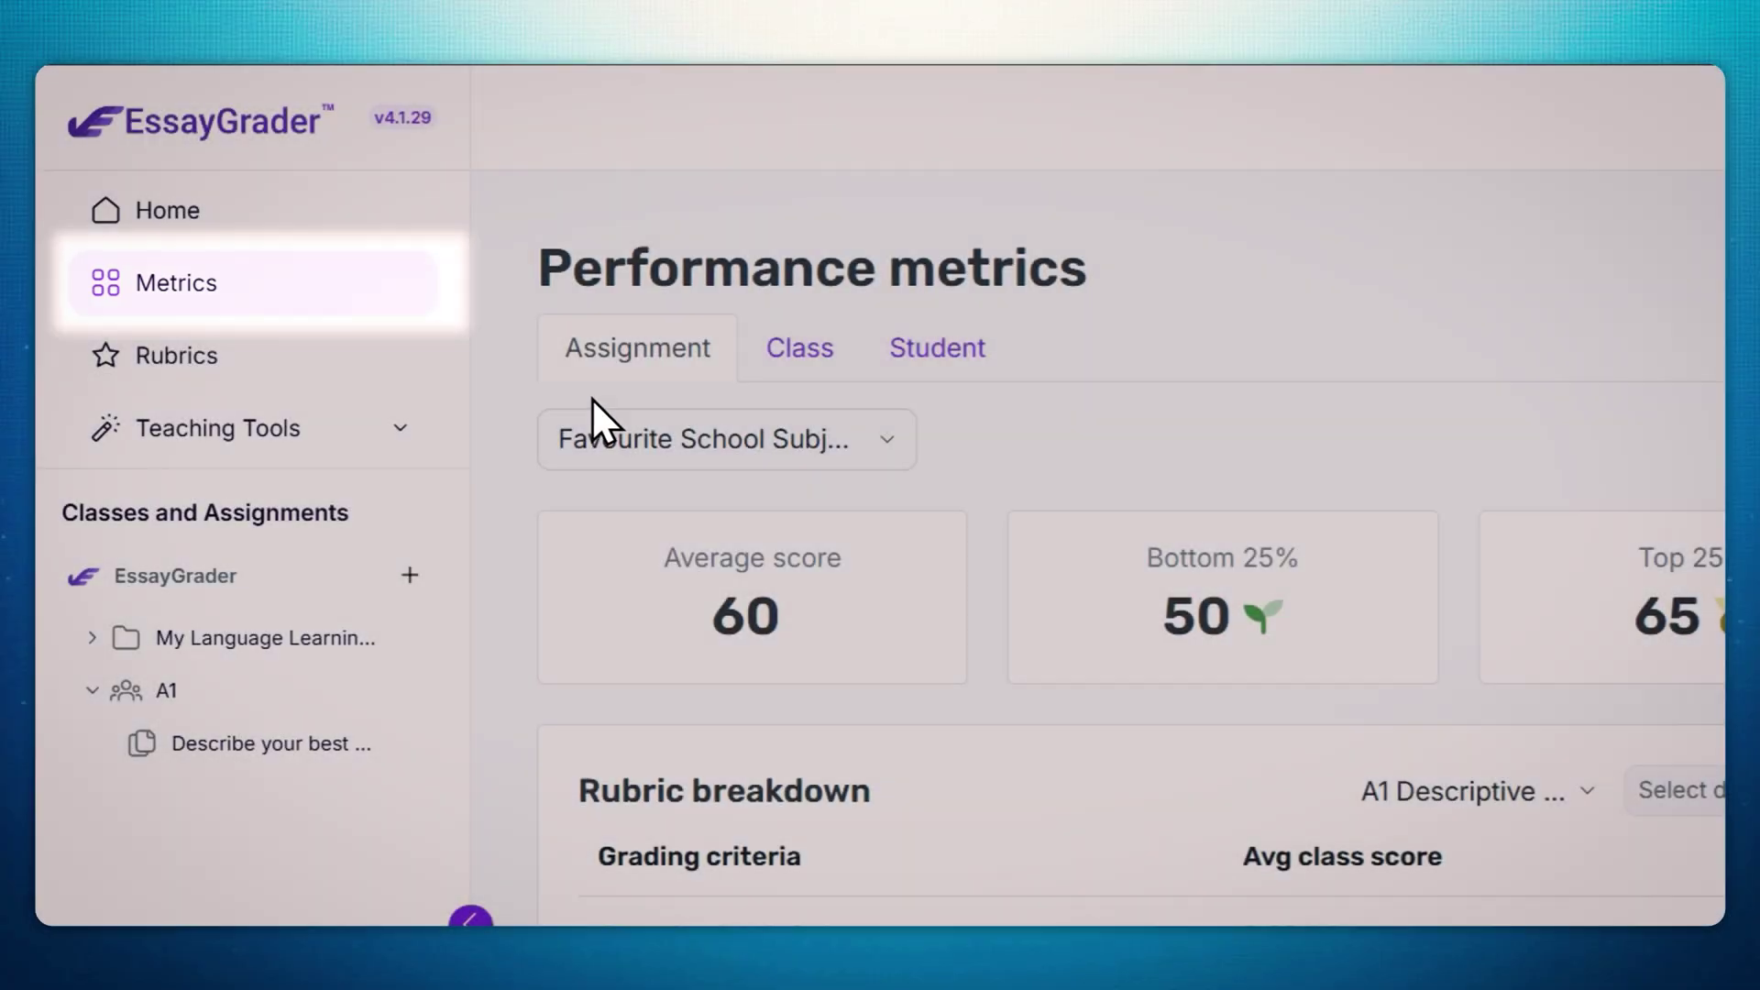
click(765, 458)
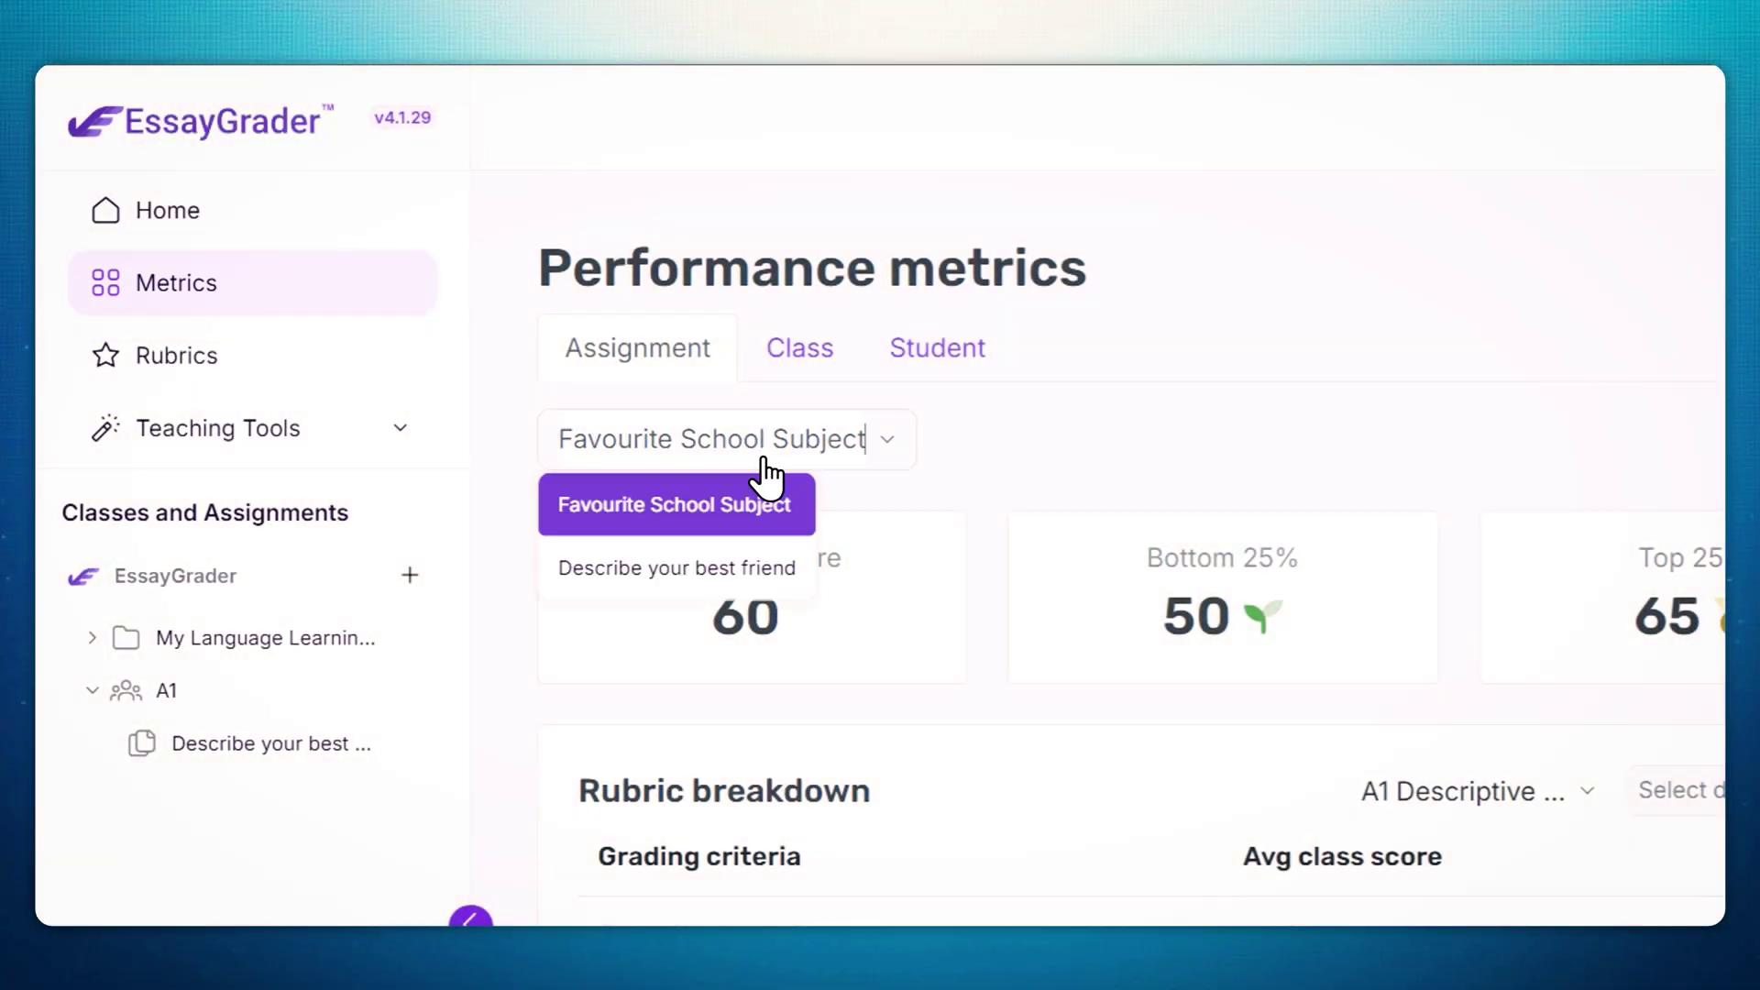
click(706, 573)
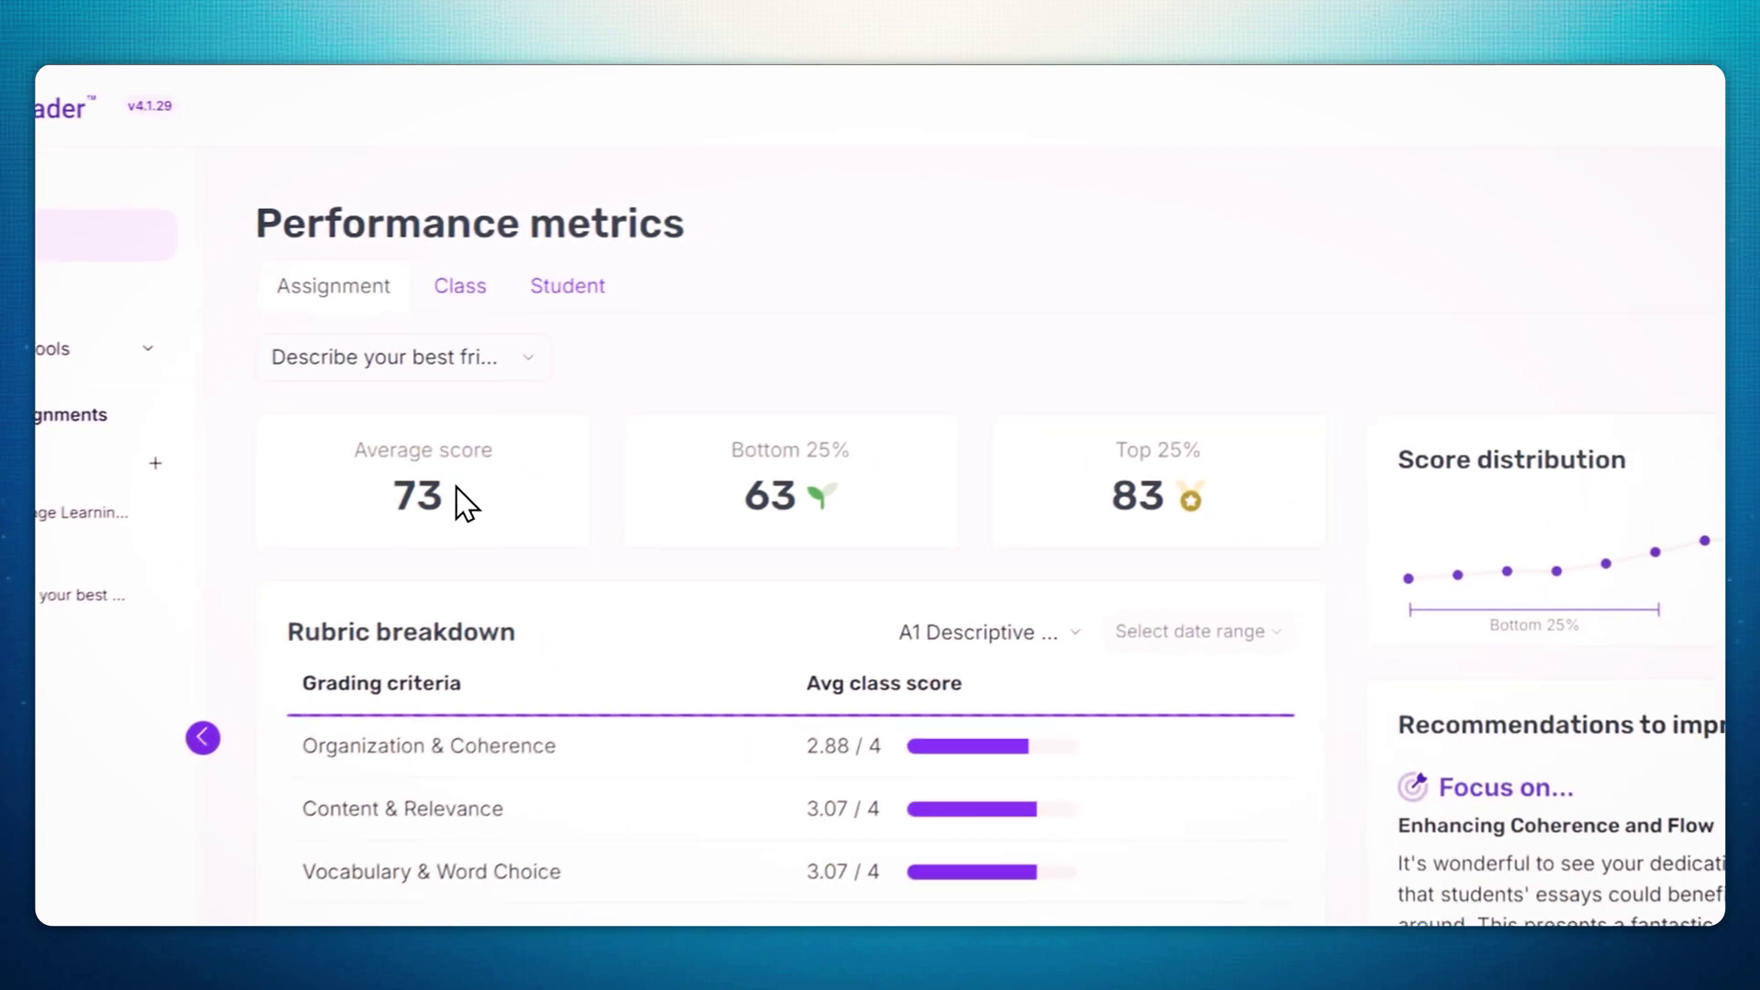
scroll(426, 481, down, 1)
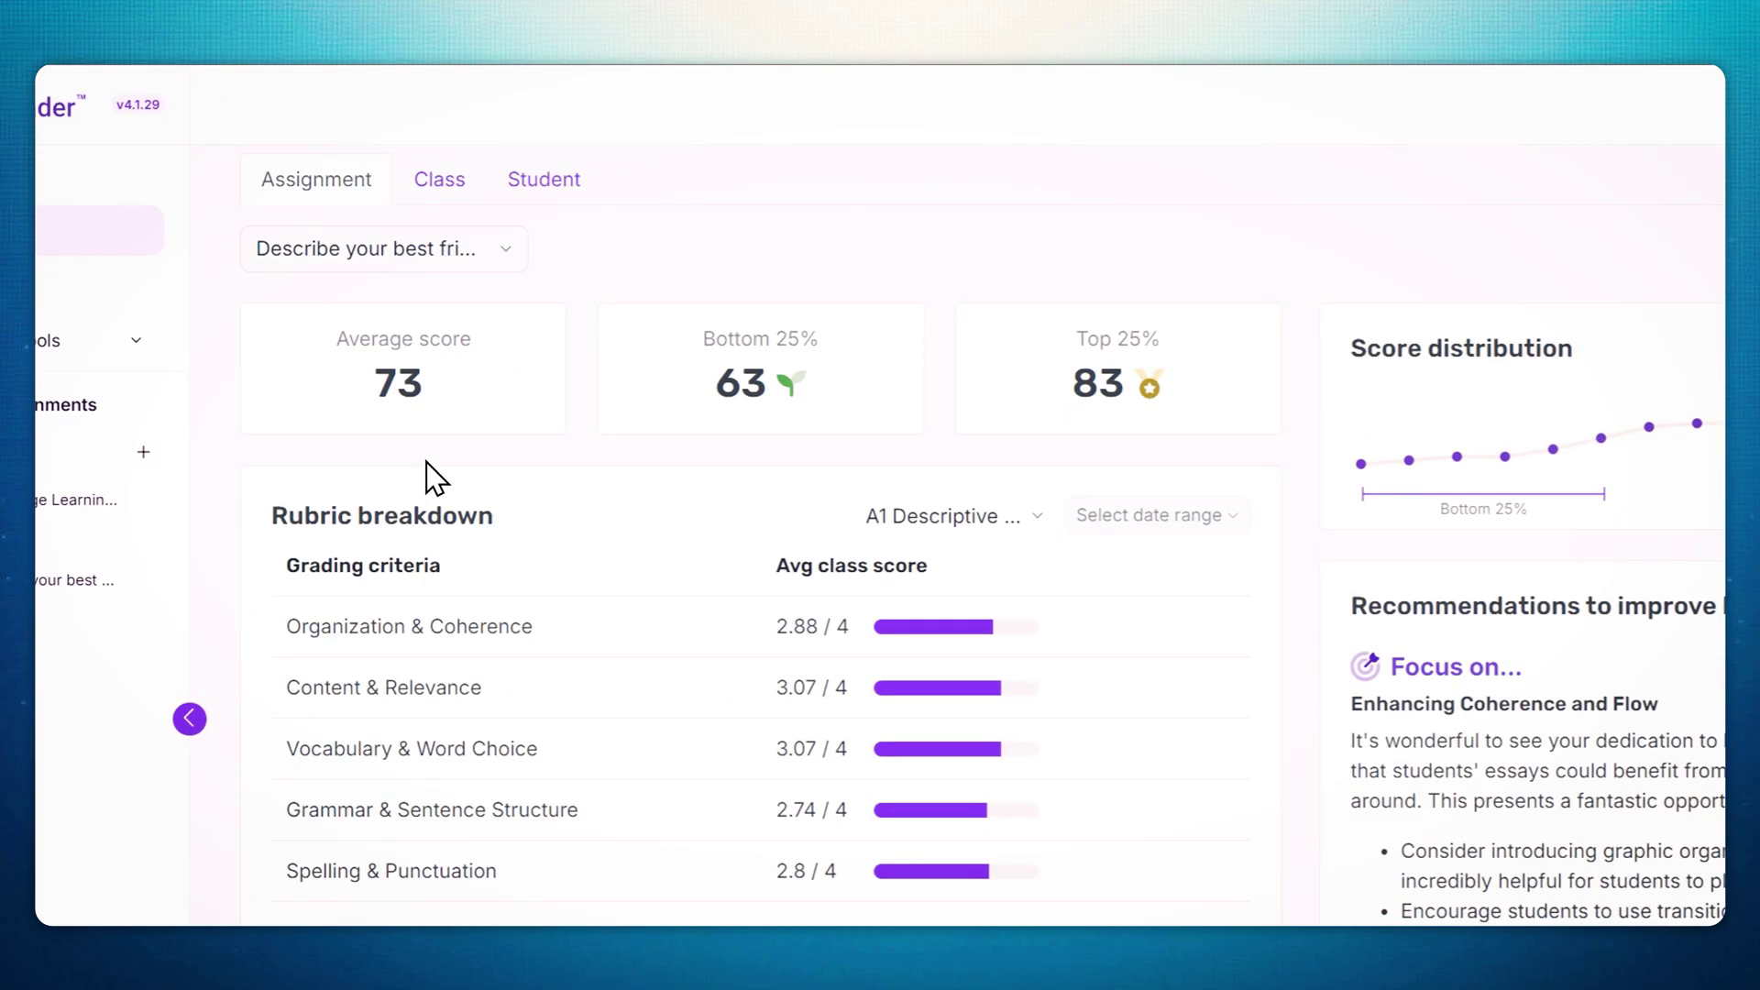
scroll(426, 477, down, 1)
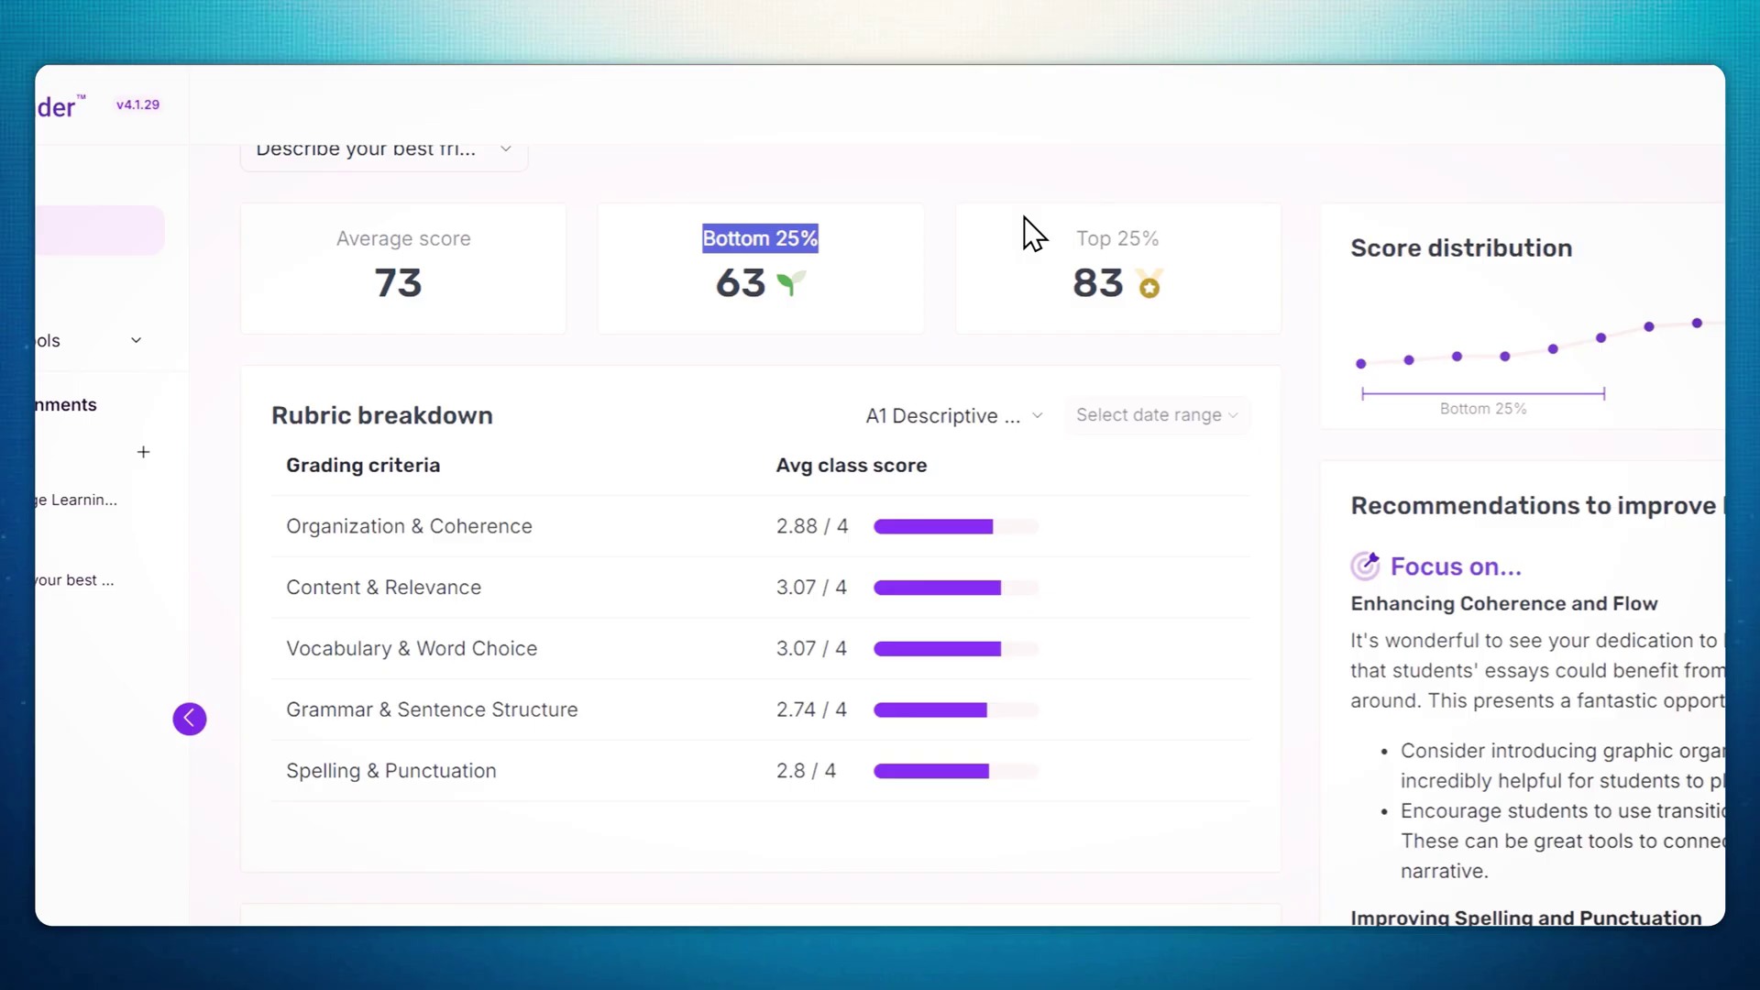
Read through the quartile scores and recommendations, including Providing Personal Details
drag(1127, 245, 1160, 229)
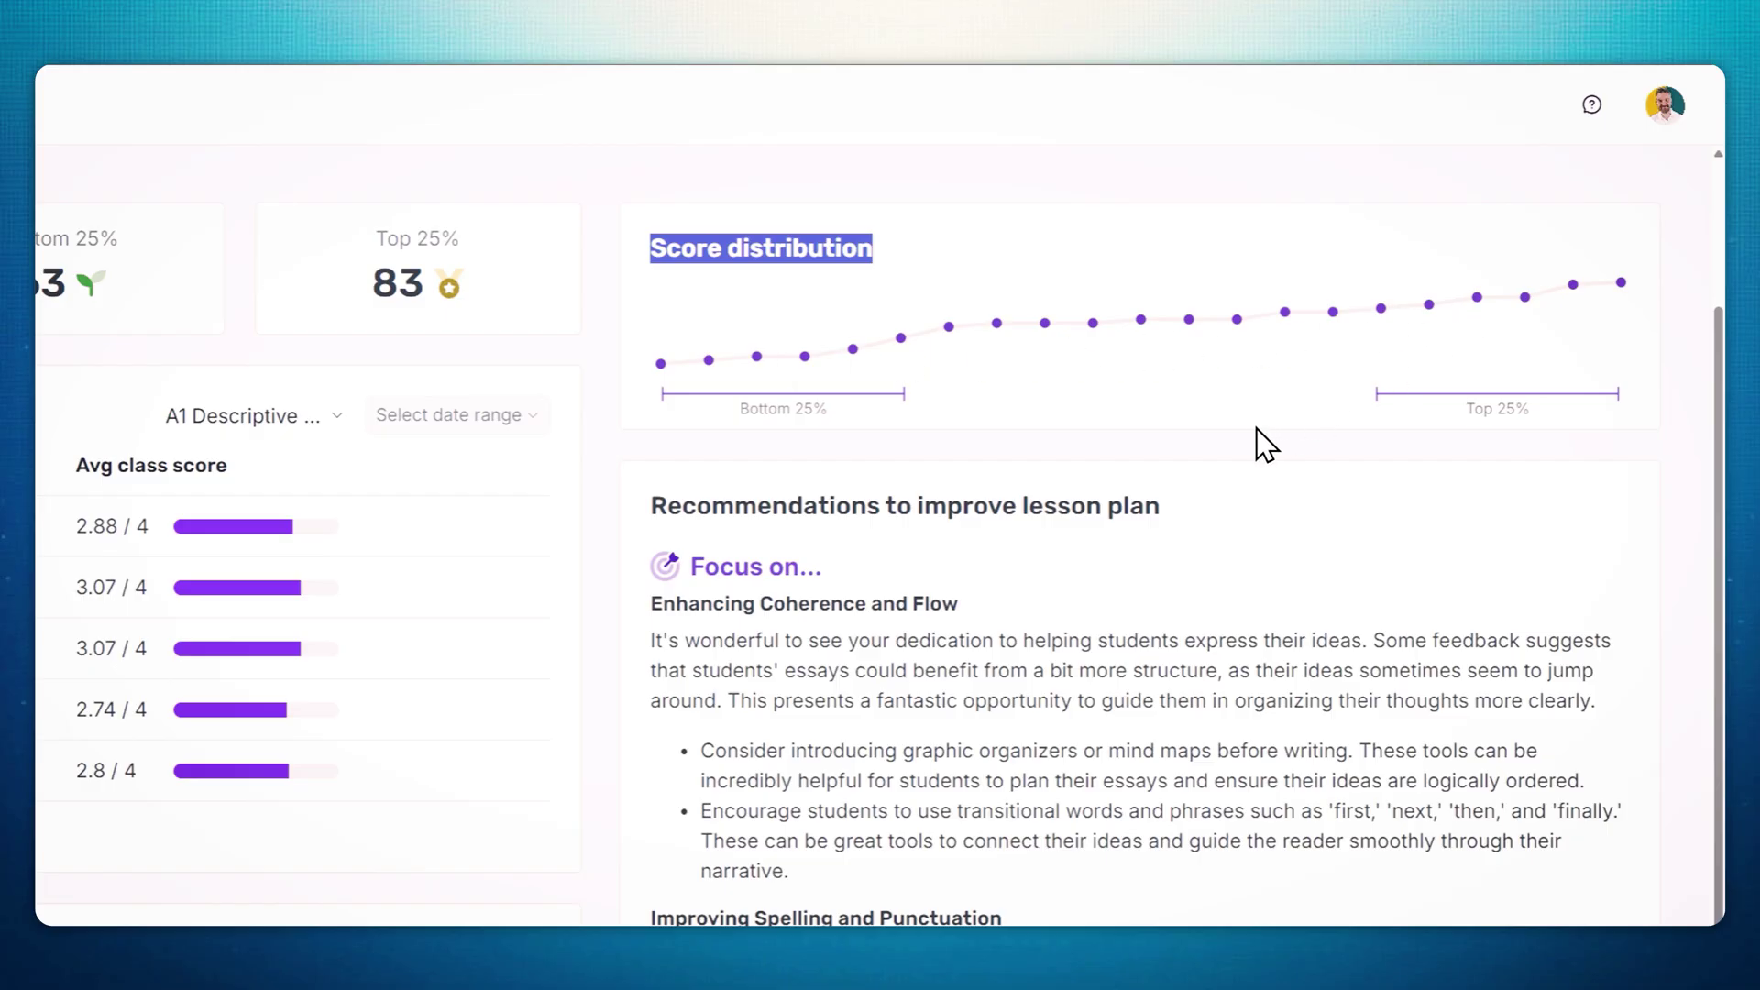
scroll(1116, 465, down, 3)
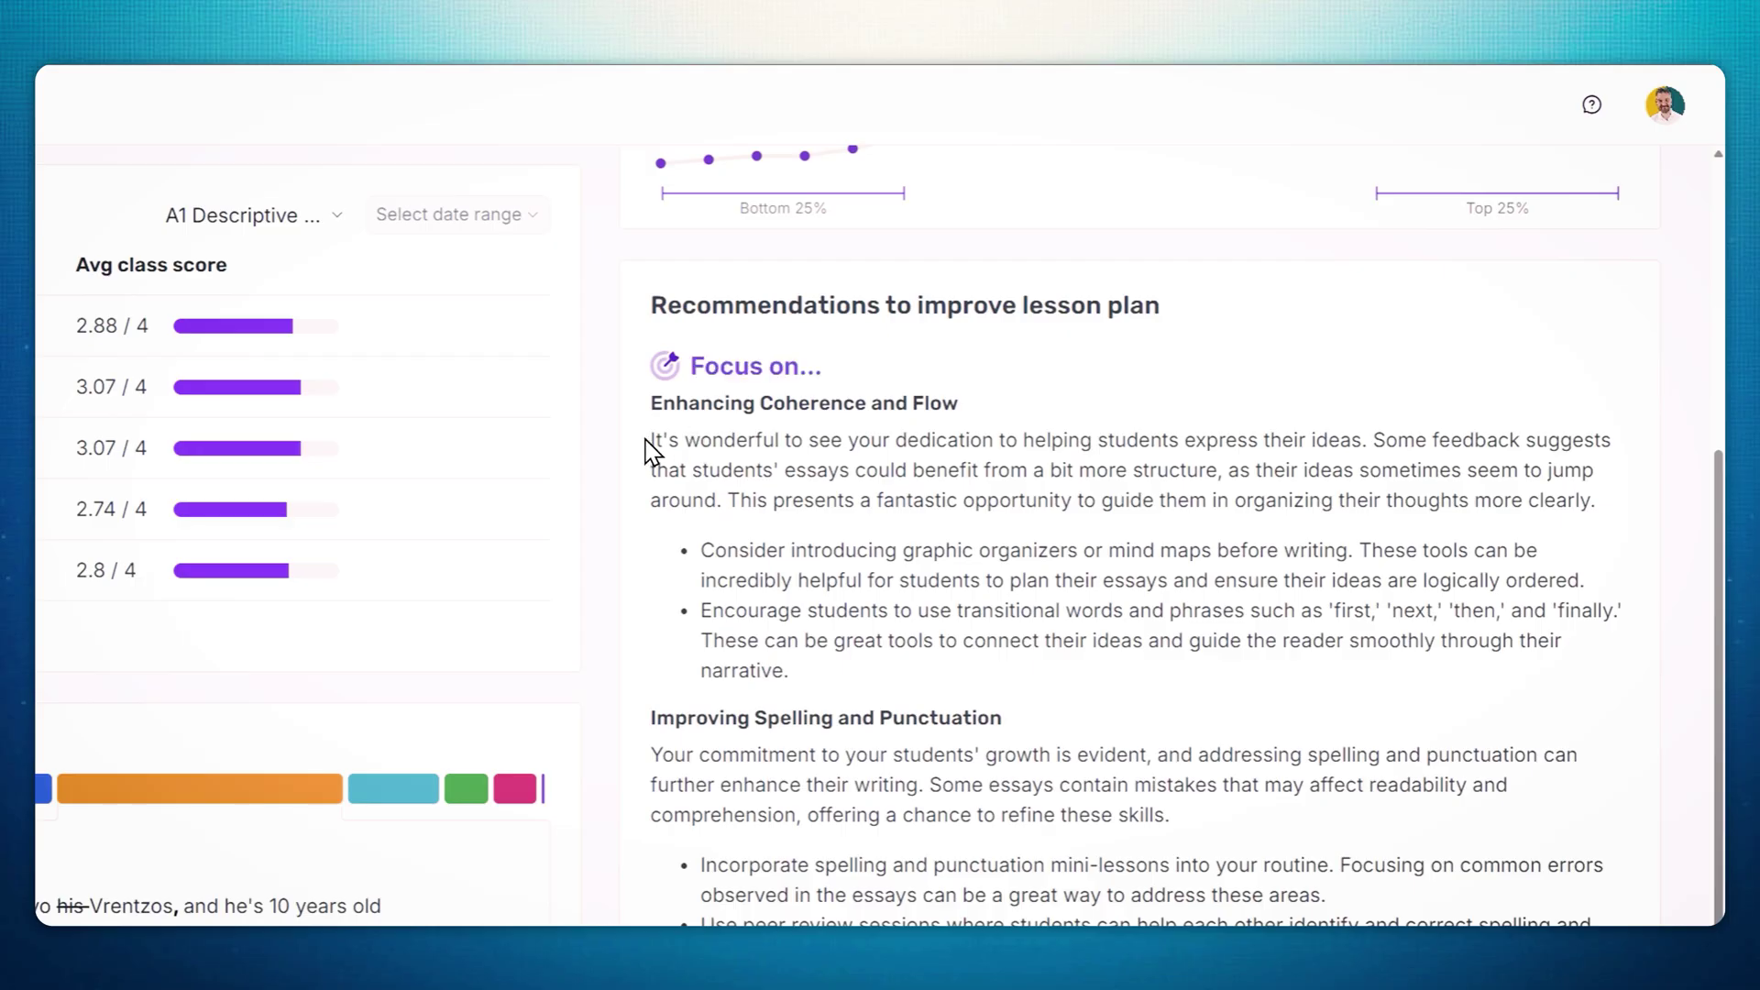
drag(653, 451, 1609, 235)
scroll(1467, 385, down, 3)
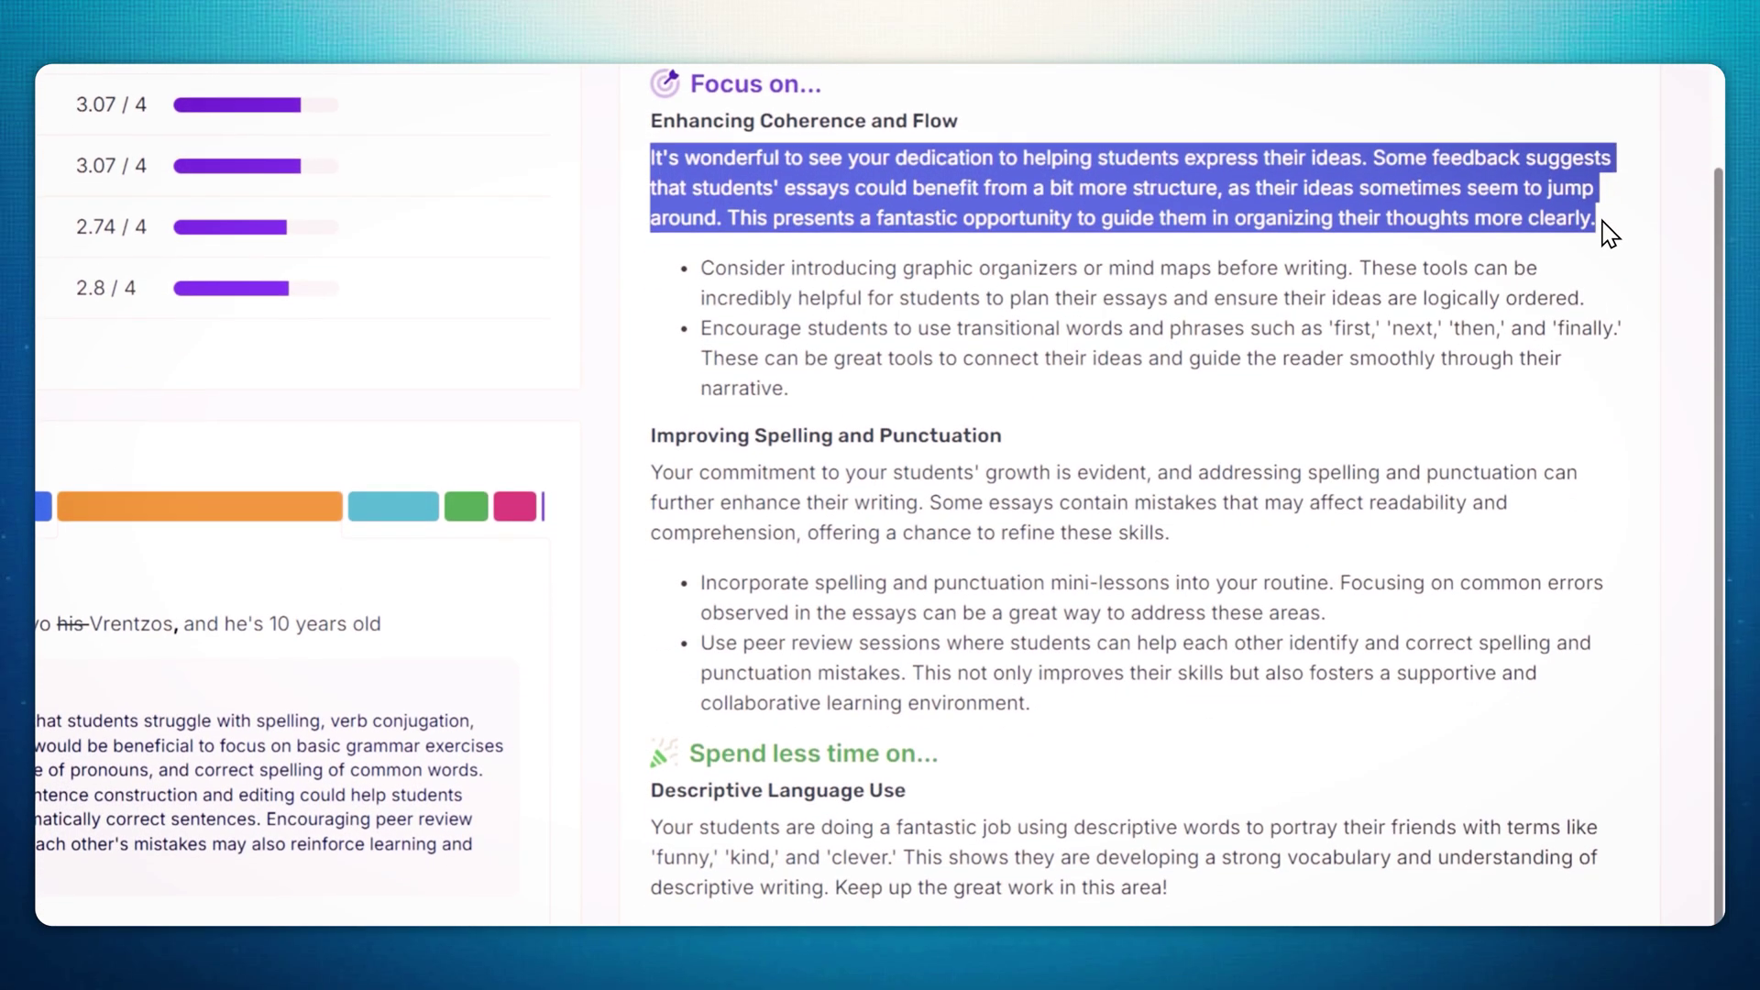
scroll(1347, 230, down, 1)
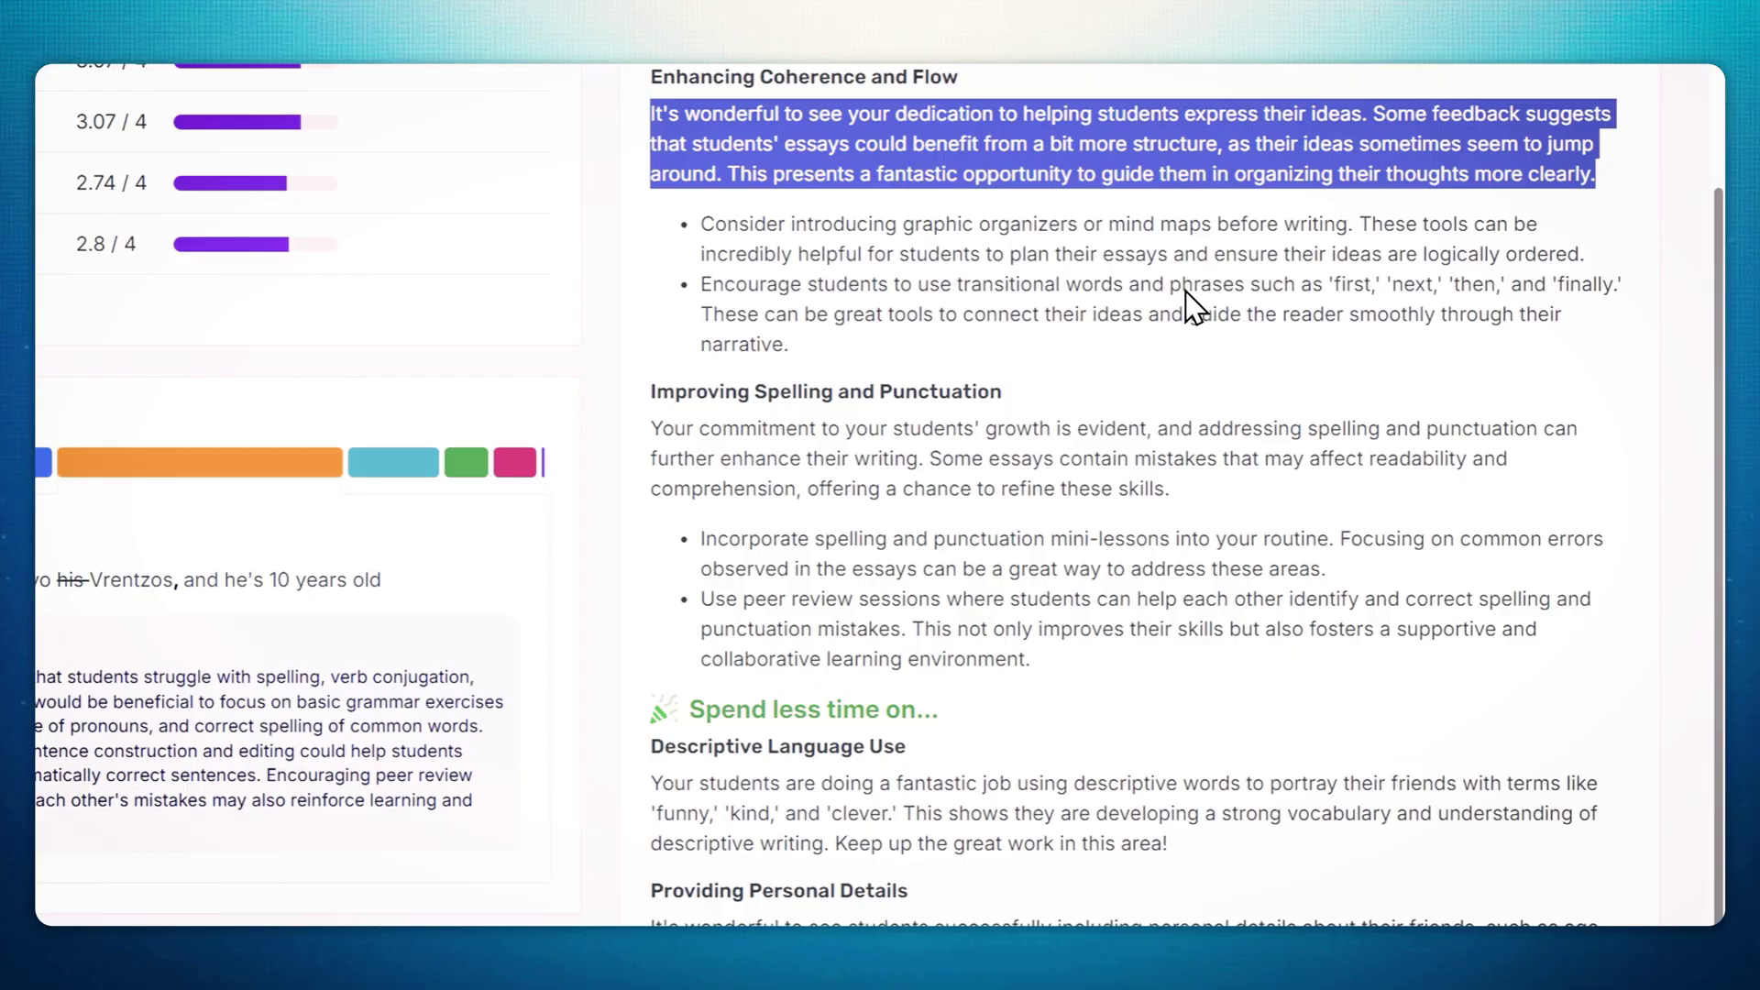
scroll(844, 648, down, 2)
drag(692, 558, 1246, 699)
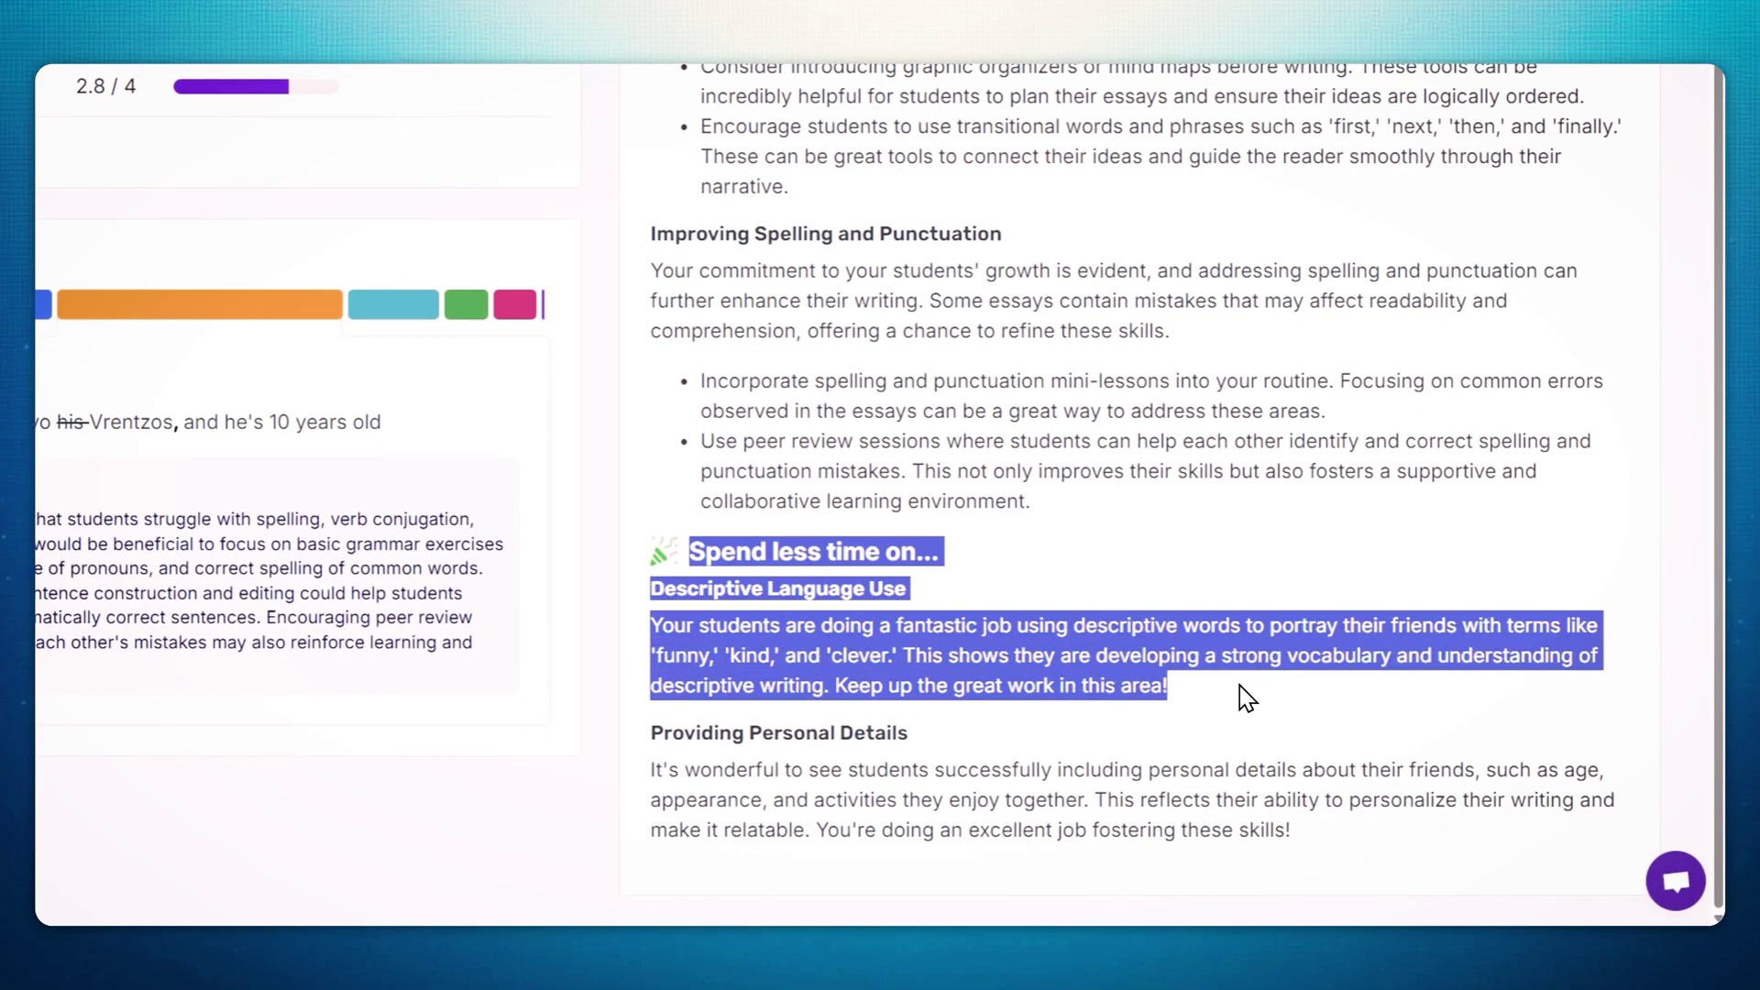
drag(713, 703, 1532, 815)
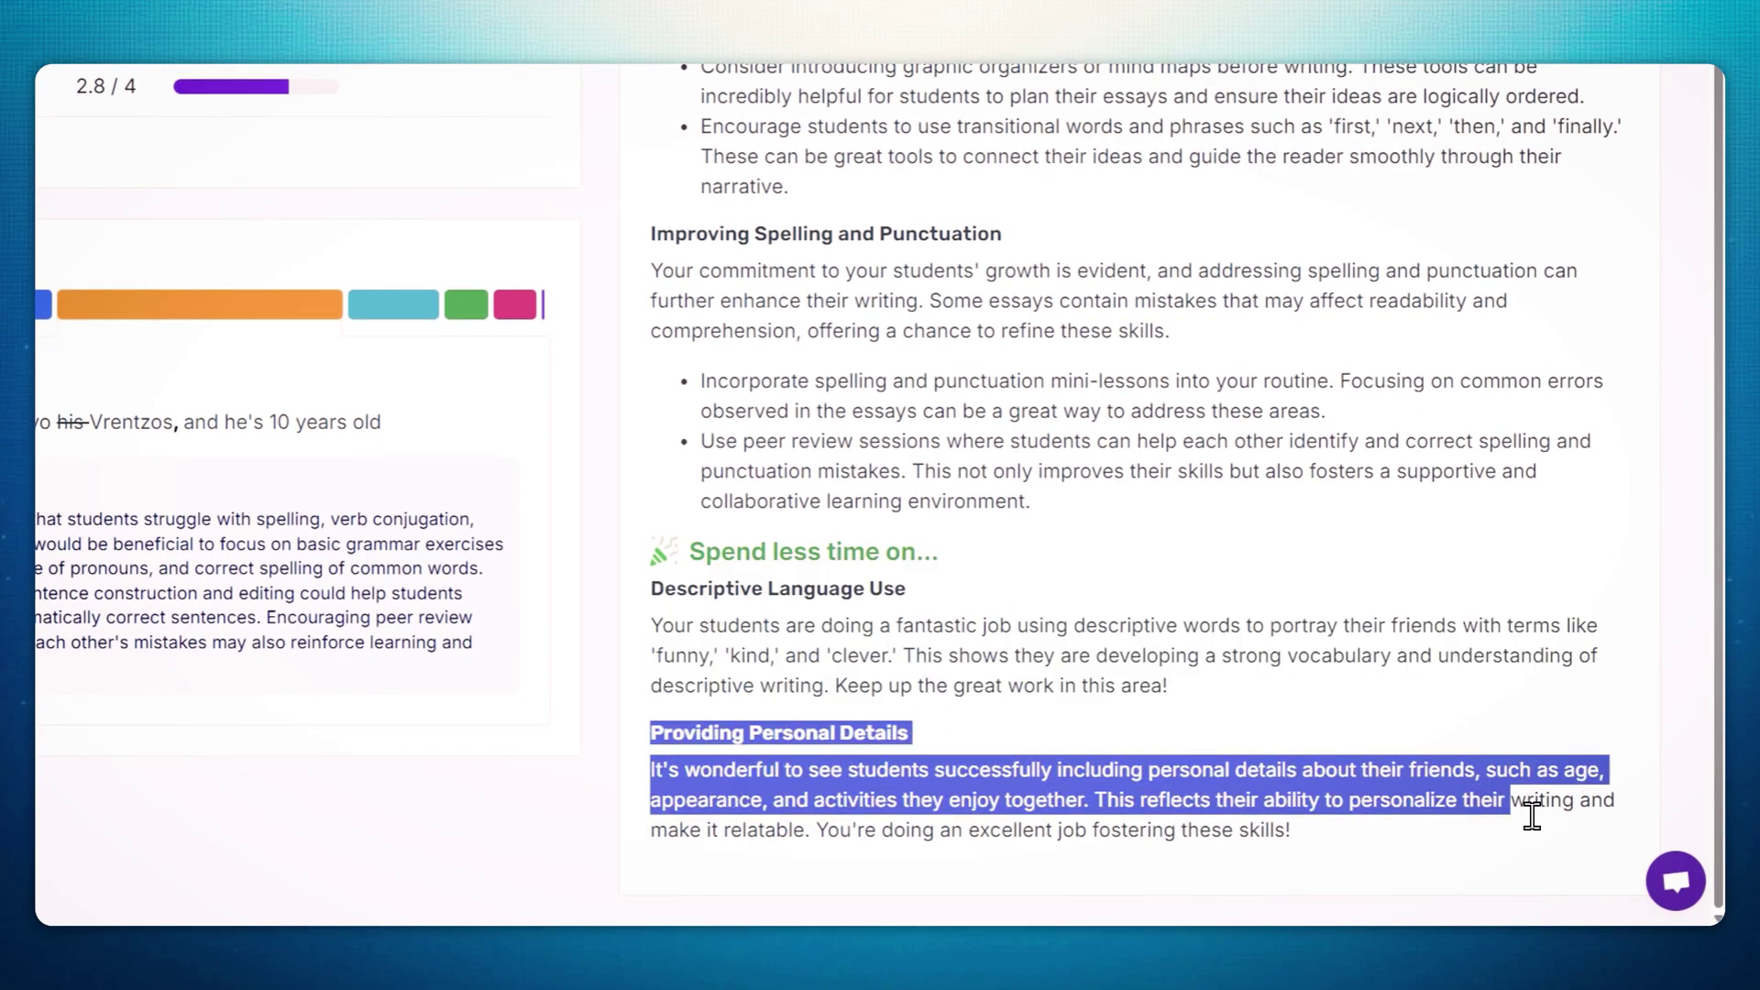
click(648, 555)
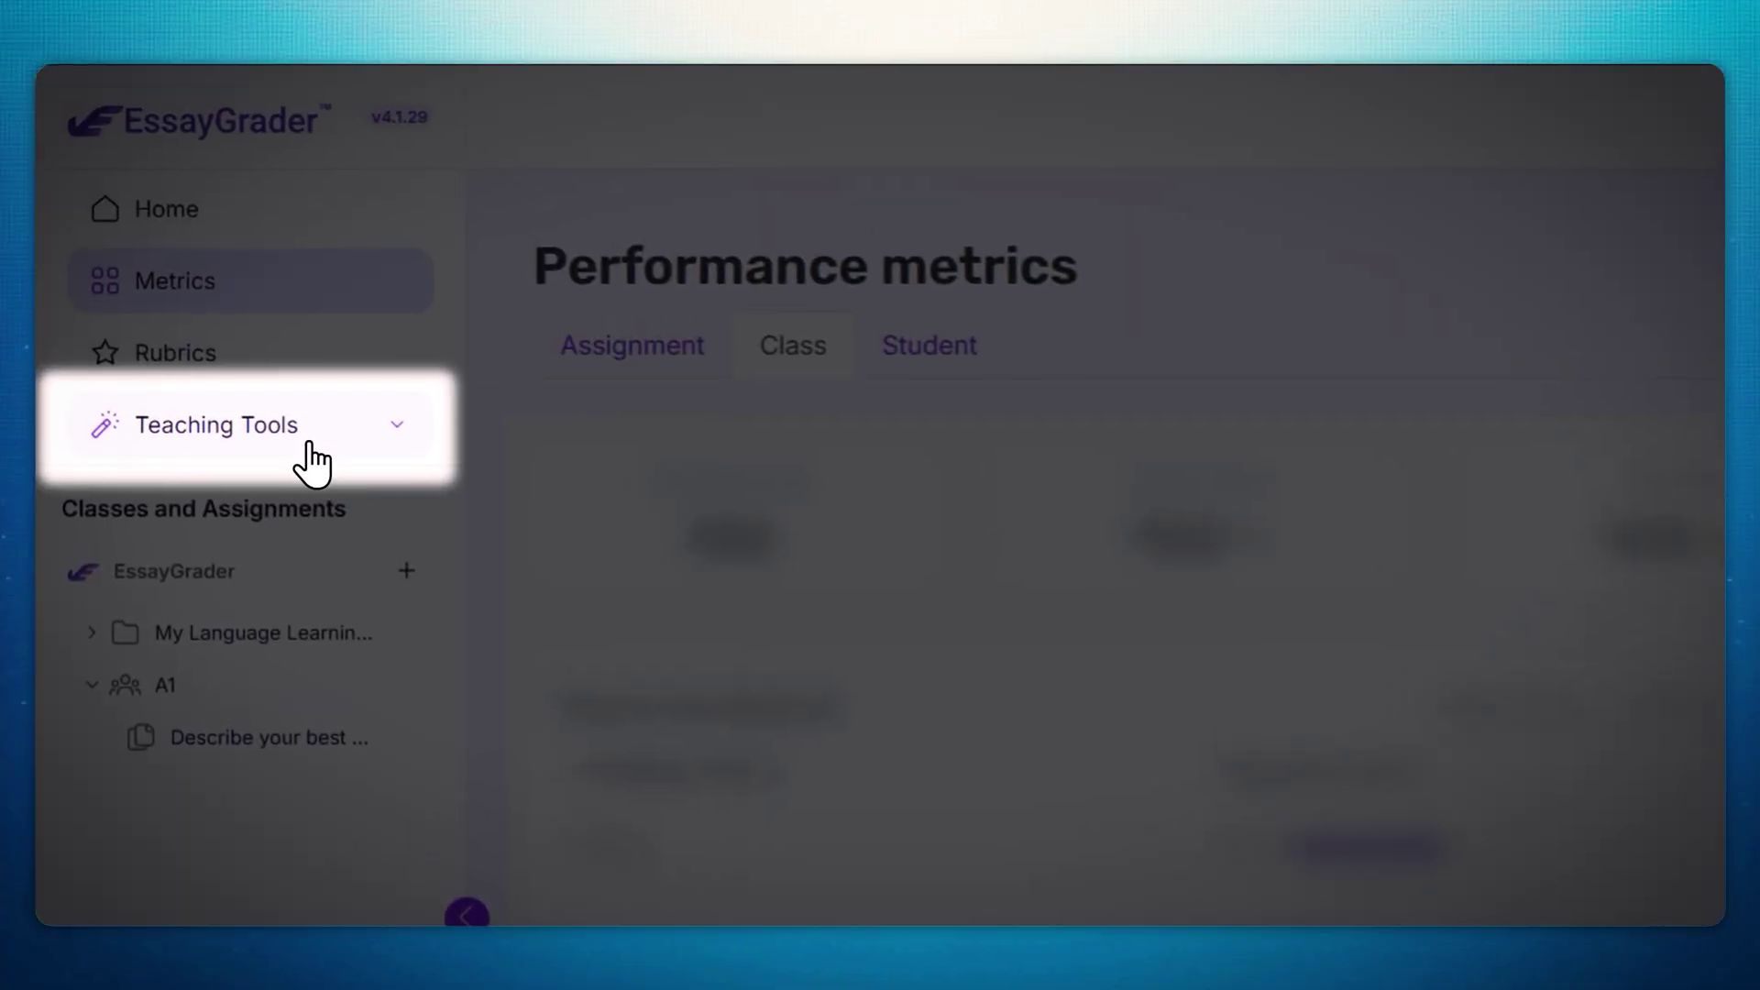
Expand Teaching Tools and open the essay Summarizer
click(309, 444)
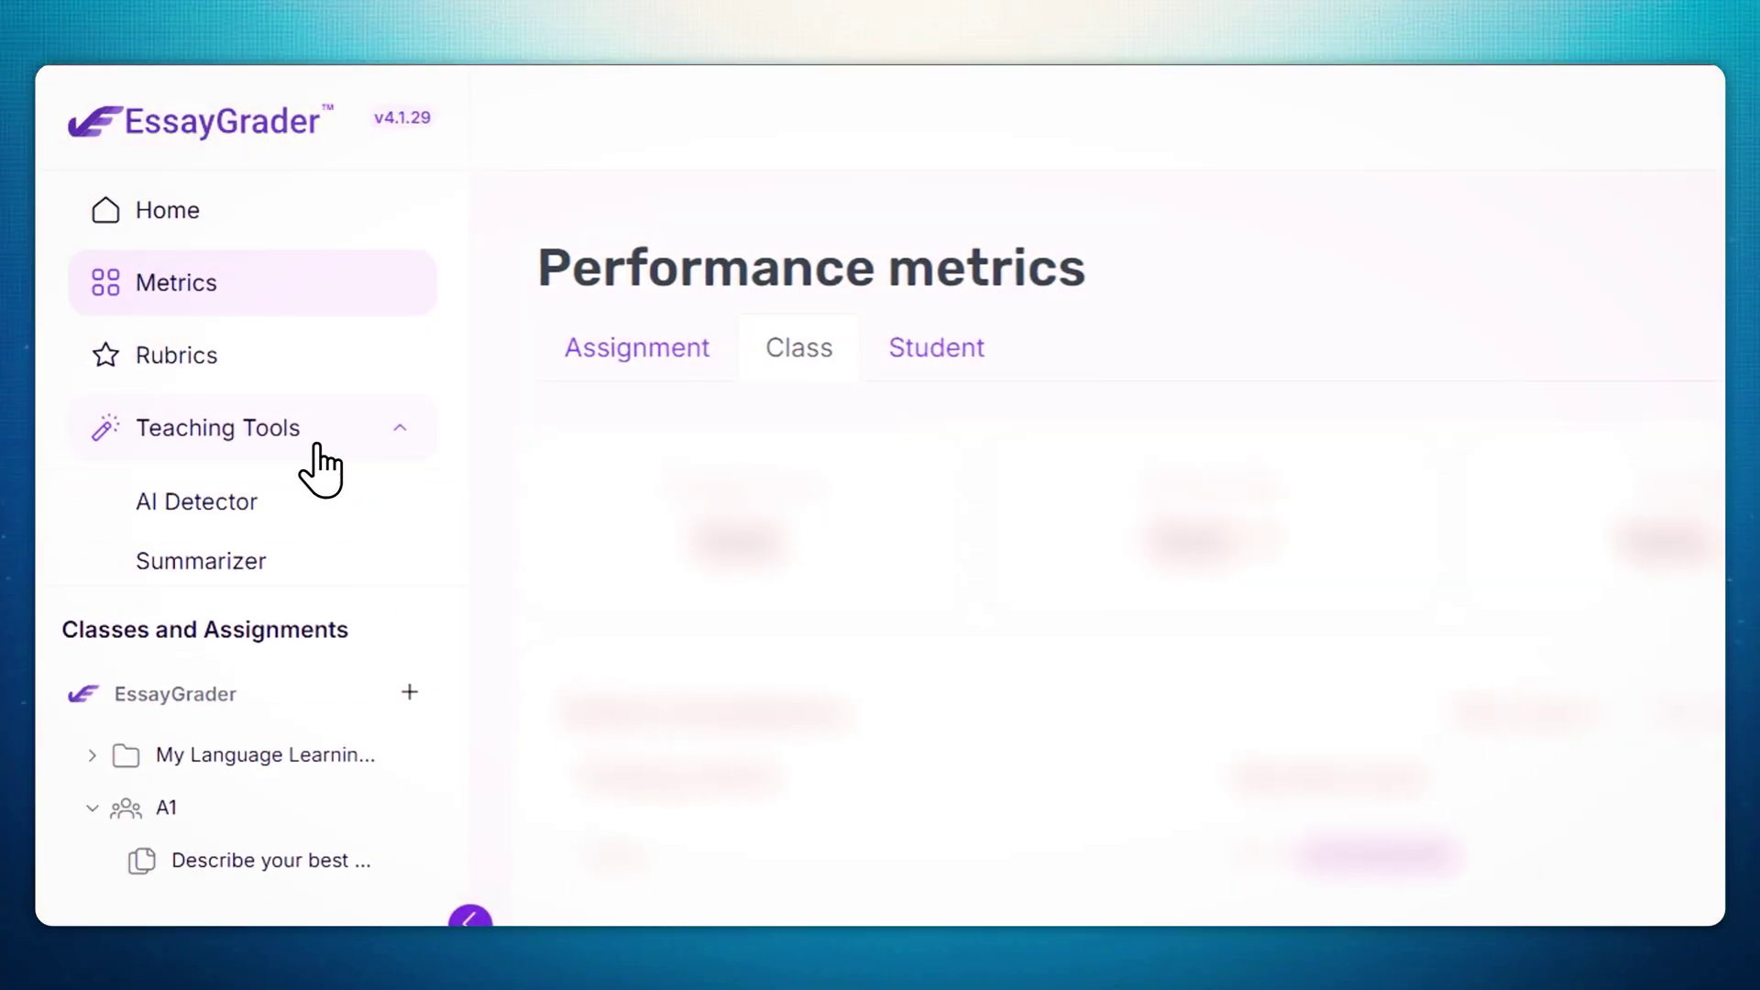
click(275, 558)
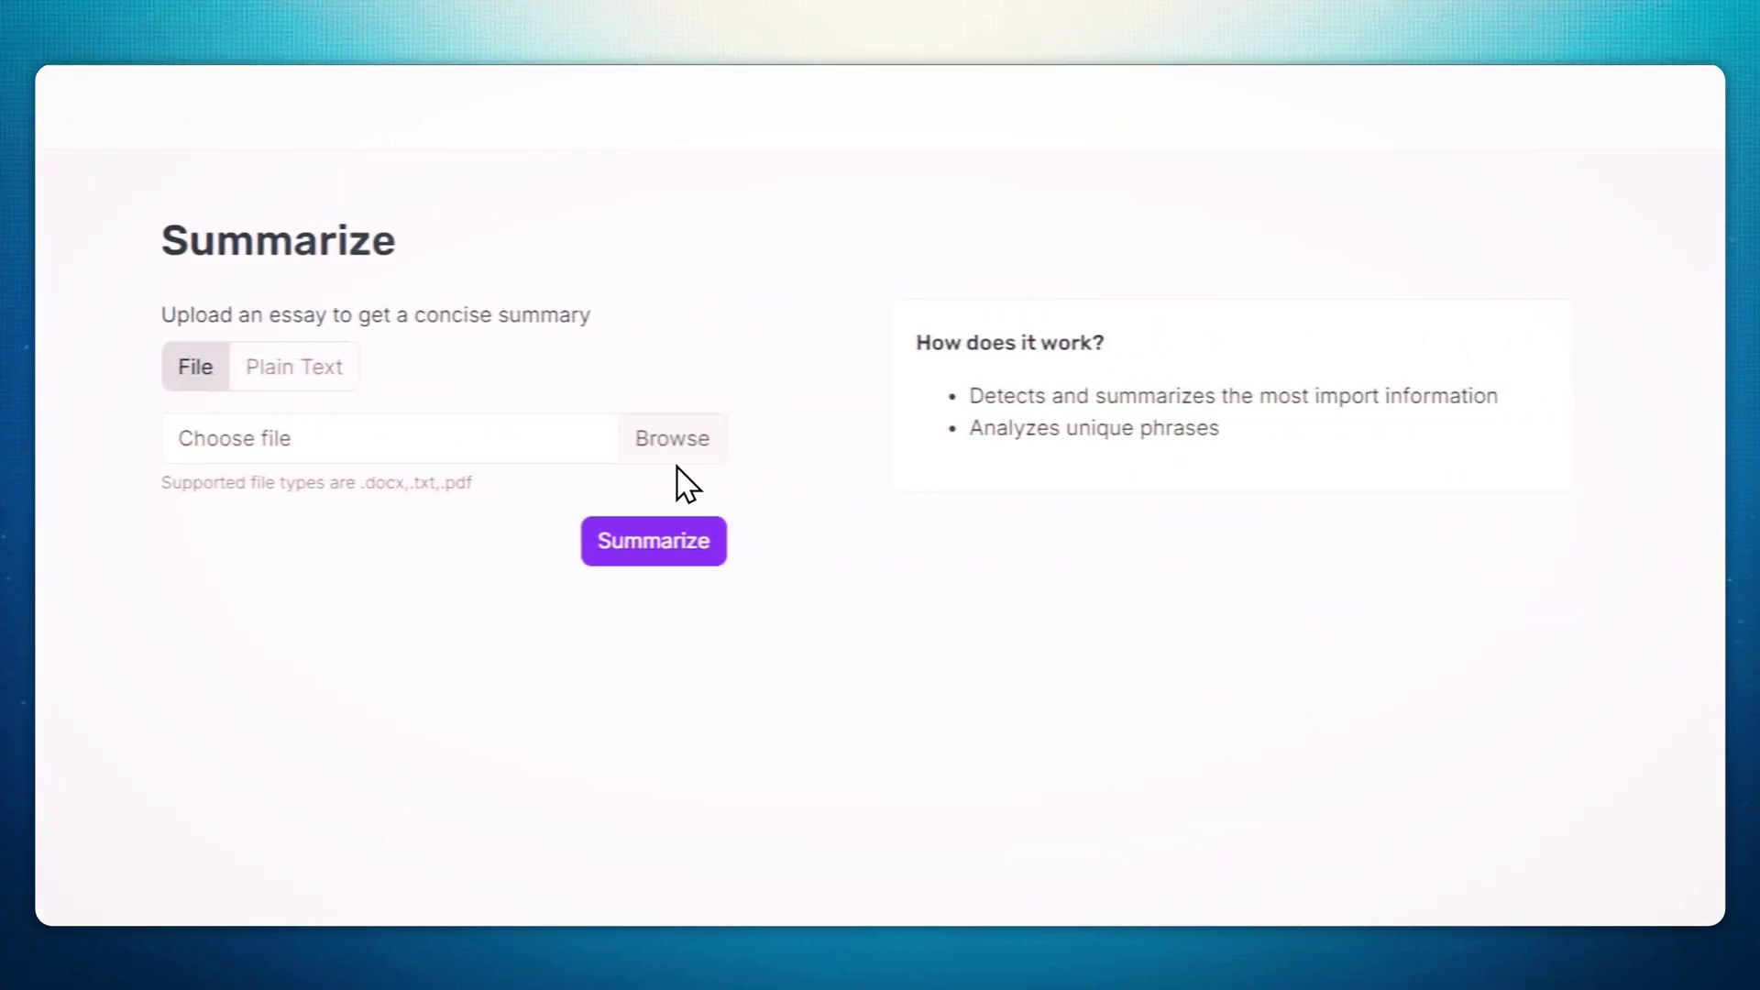